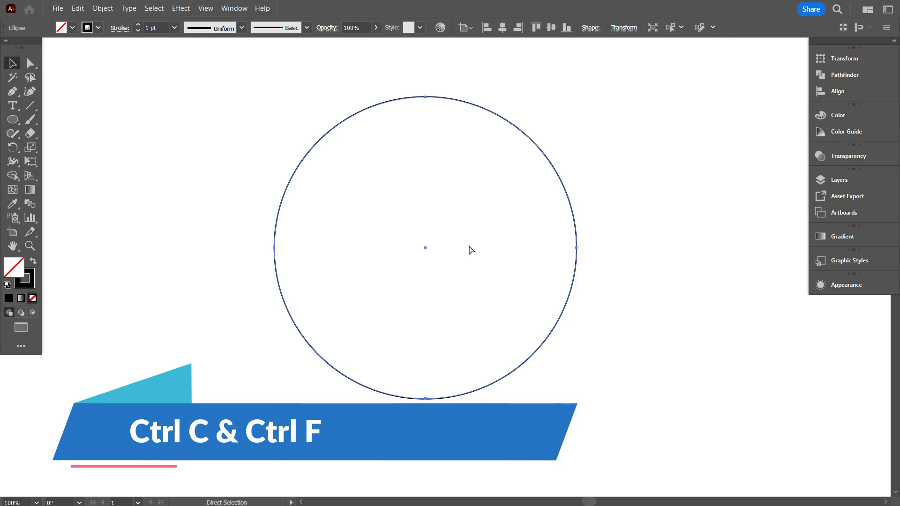
Scale the in-place copy of the circle down about its centre to form a small concentric inner circle.
key(v)
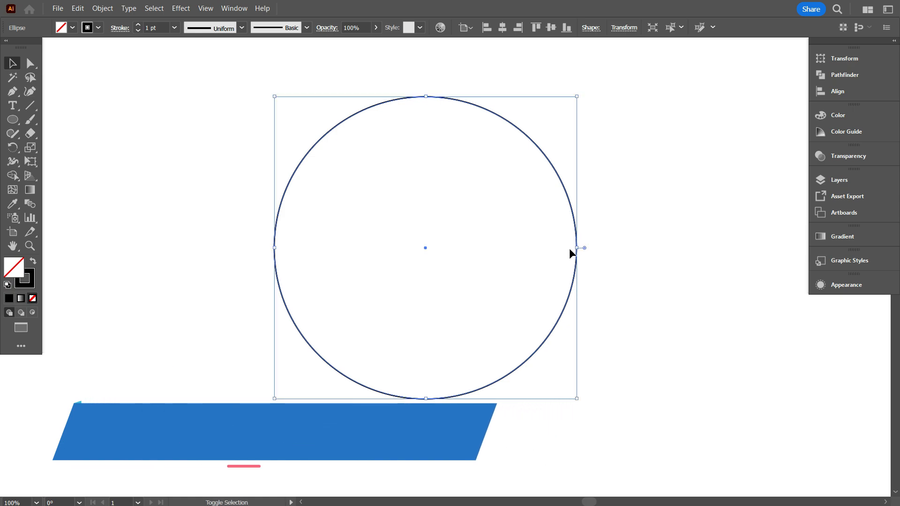
drag(574, 249, 467, 241)
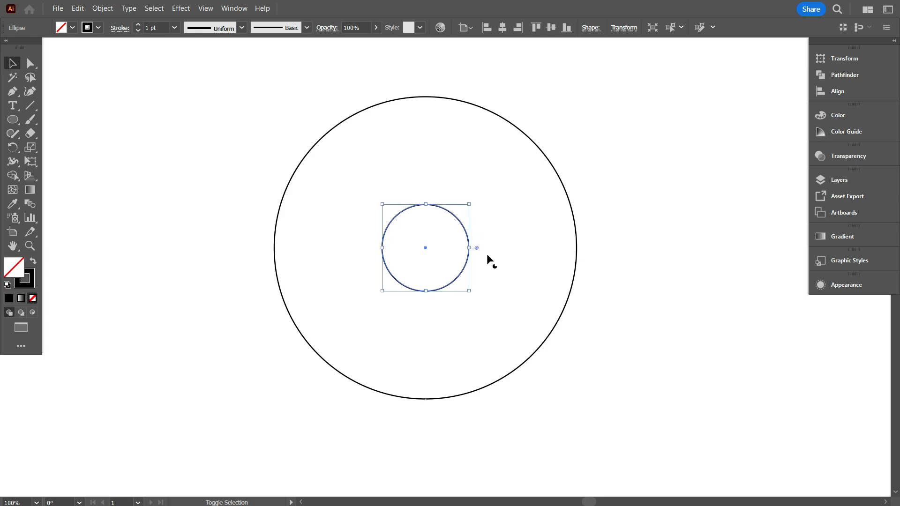
click(505, 270)
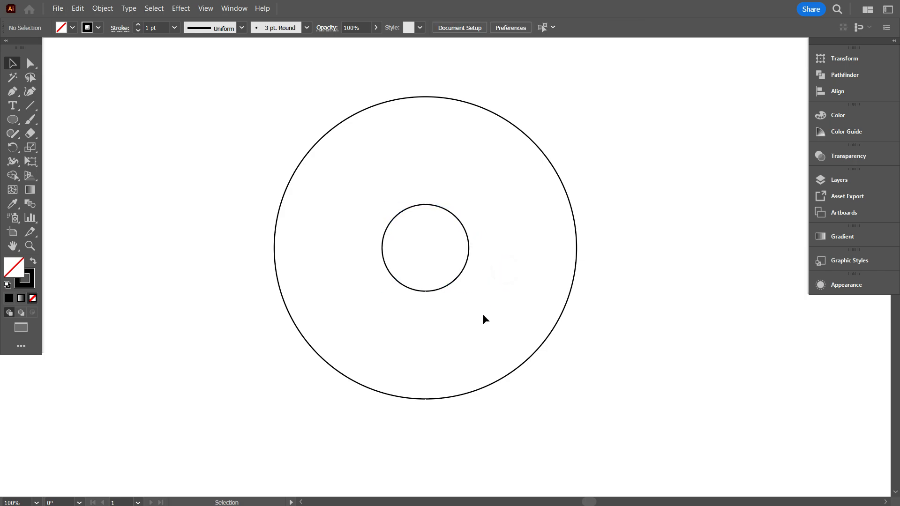
Enlarge an in-place copy of the inner circle proportionally from its left edge until it touches the outer circle's right edge.
scroll(466, 316, up, 1)
scroll(466, 316, down, 1)
scroll(465, 316, up, 1)
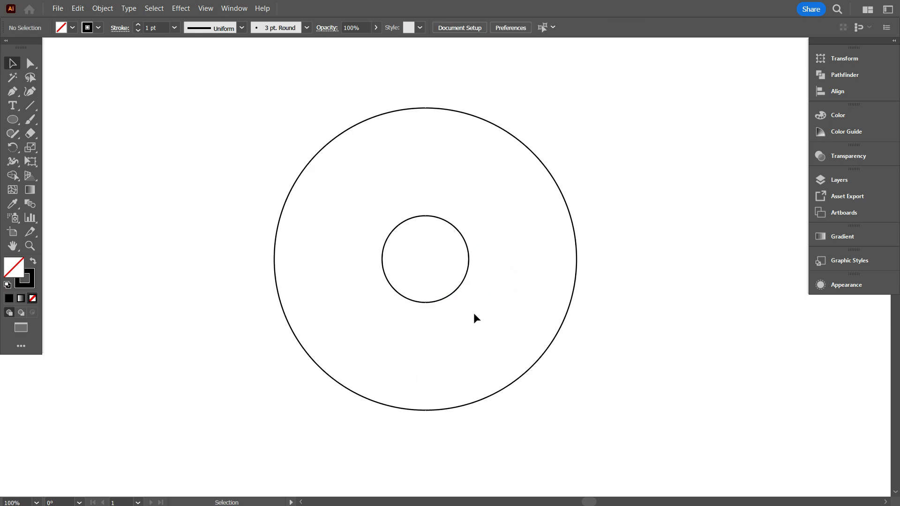
drag(484, 324, 438, 270)
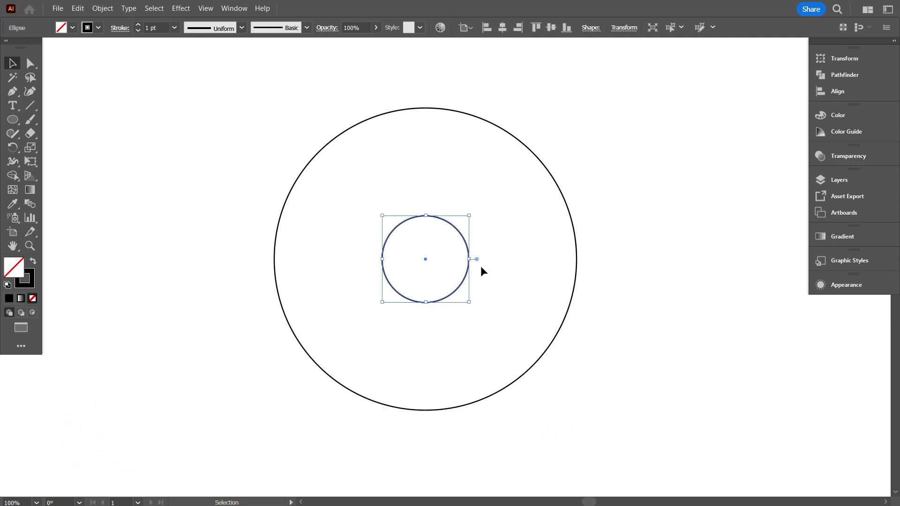
drag(469, 259, 576, 262)
click(521, 293)
scroll(581, 263, up, 5)
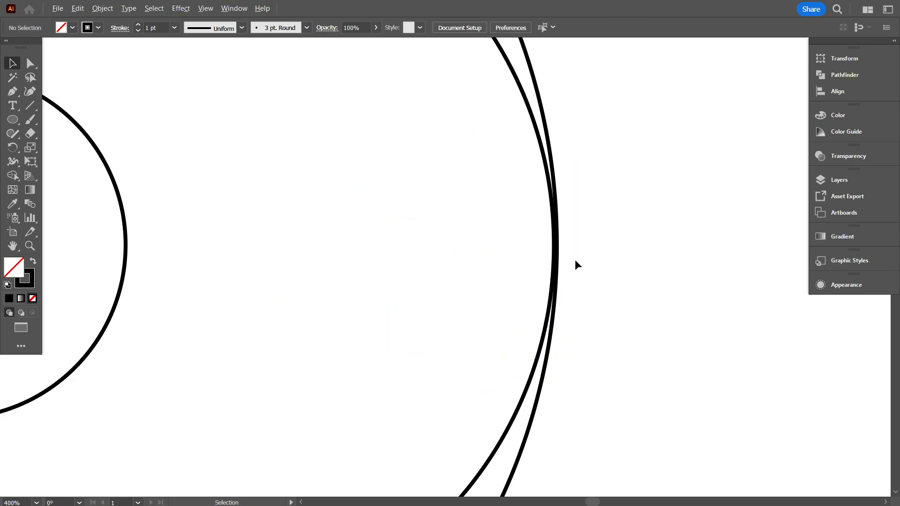
scroll(575, 259, down, 2)
scroll(564, 262, down, 4)
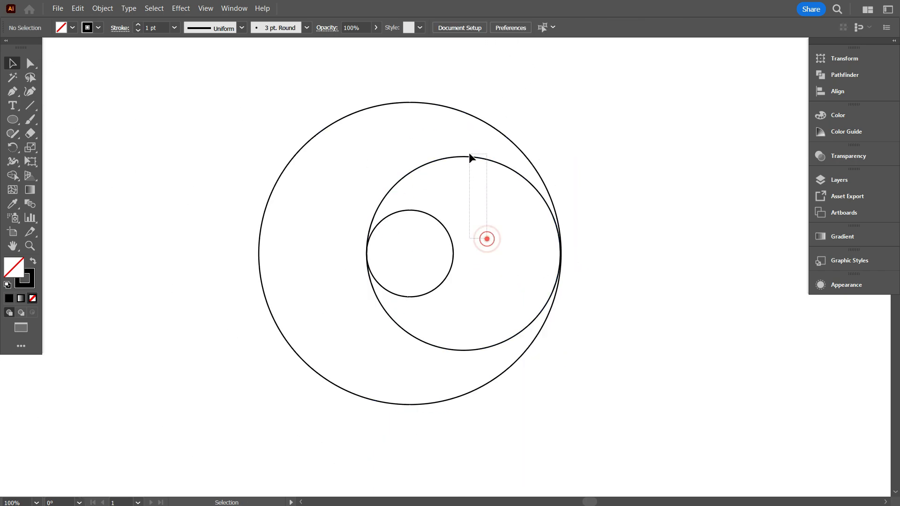
Copy the small inner circle in place and enlarge the copy from its right edge to the outer circle's left edge.
drag(492, 271, 444, 257)
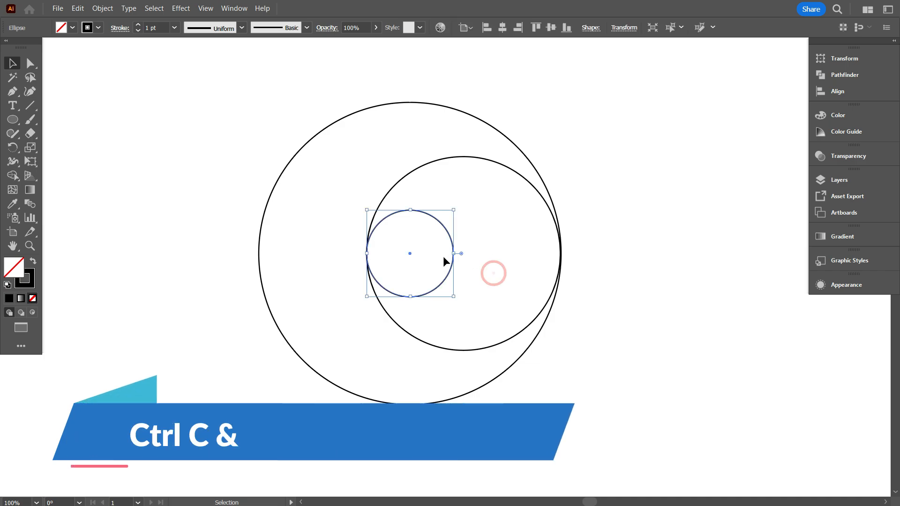
key(ctrl+c)
key(ctrl+f)
key(v)
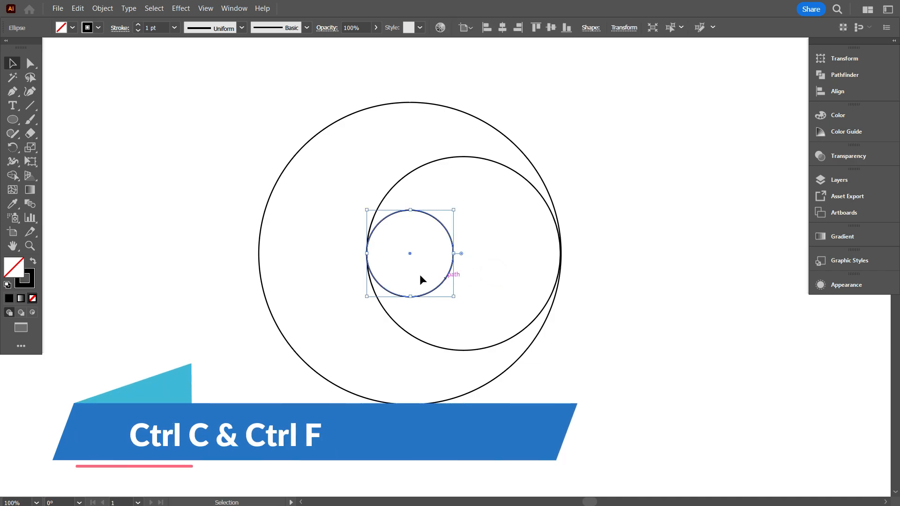
drag(366, 257, 257, 258)
scroll(312, 278, down, 1)
scroll(331, 286, down, 1)
click(380, 349)
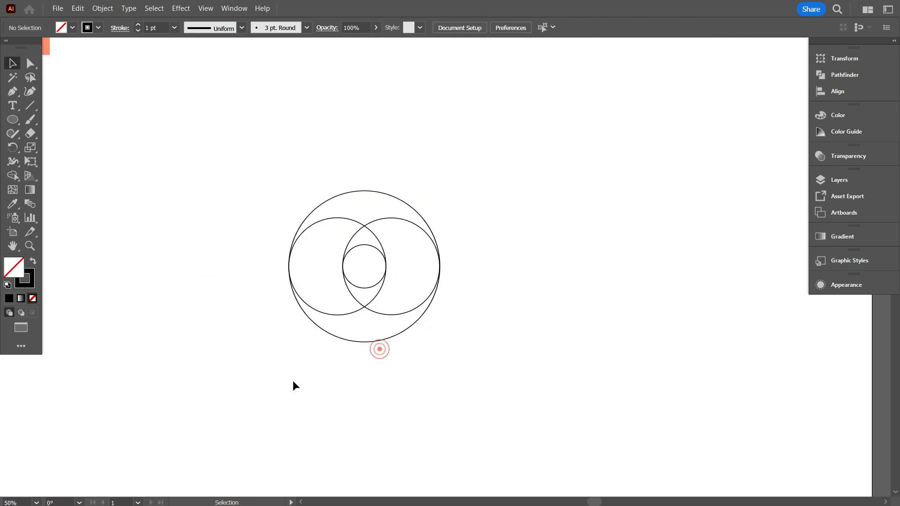
Draw a thin horizontal rectangle across the middle of the circles, extending past both sides, and swap its stroke and fill to black fill.
scroll(293, 381, up, 1)
scroll(331, 360, up, 2)
scroll(330, 360, up, 1)
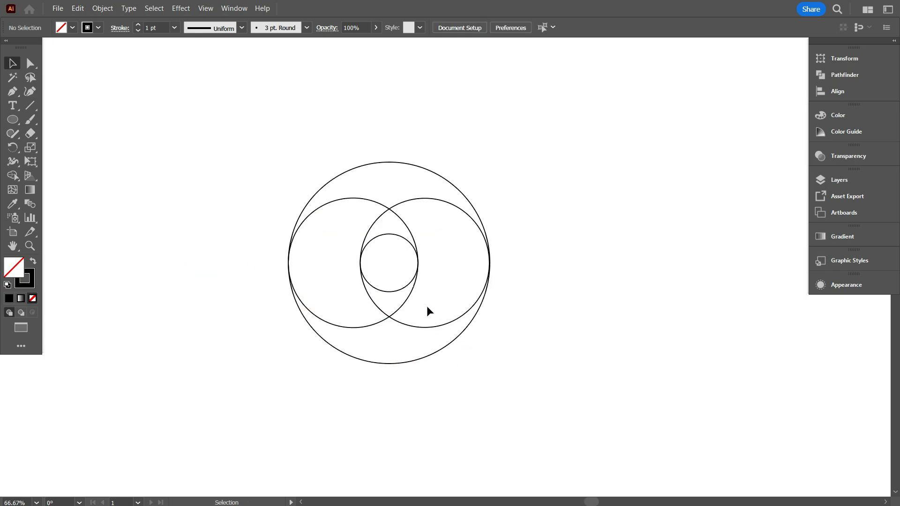
scroll(403, 247, down, 1)
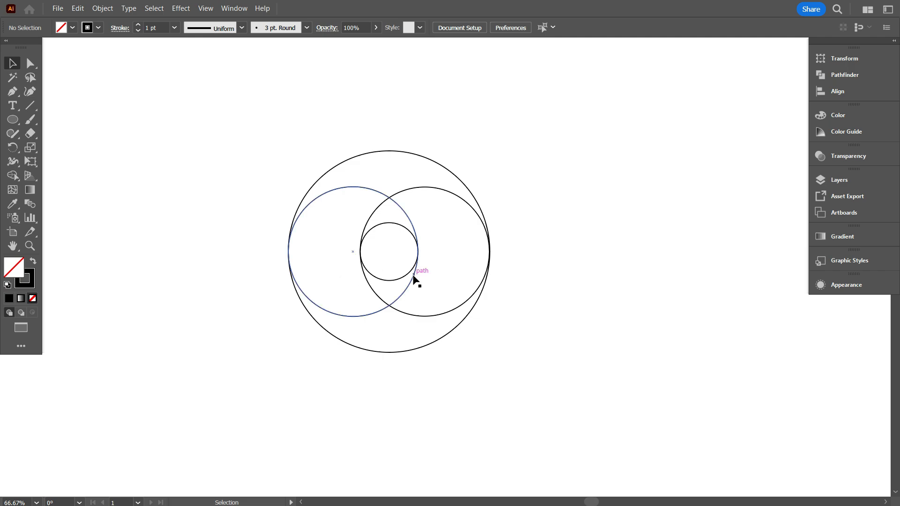
click(19, 124)
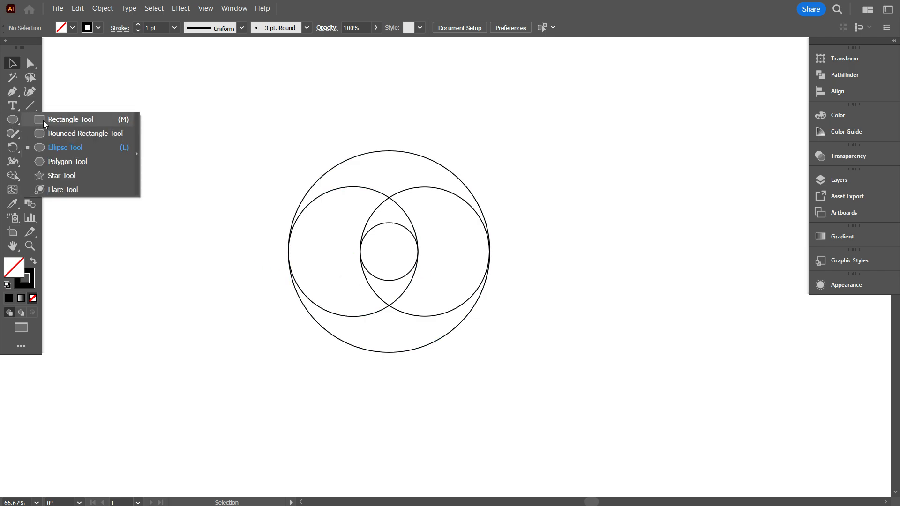
click(43, 120)
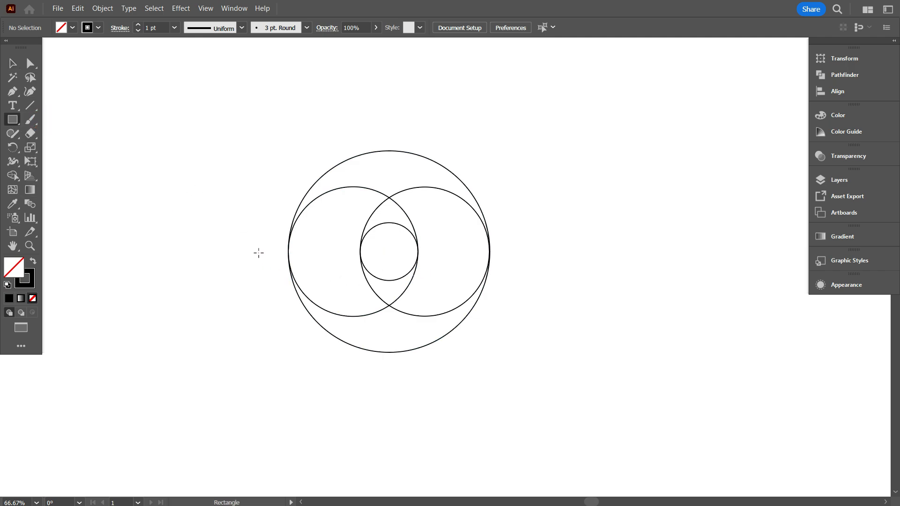
drag(259, 252, 583, 259)
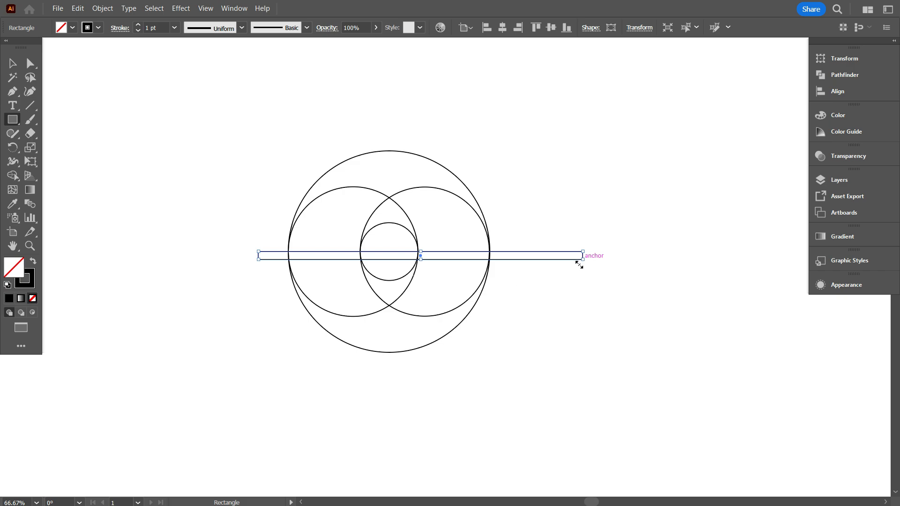
click(13, 63)
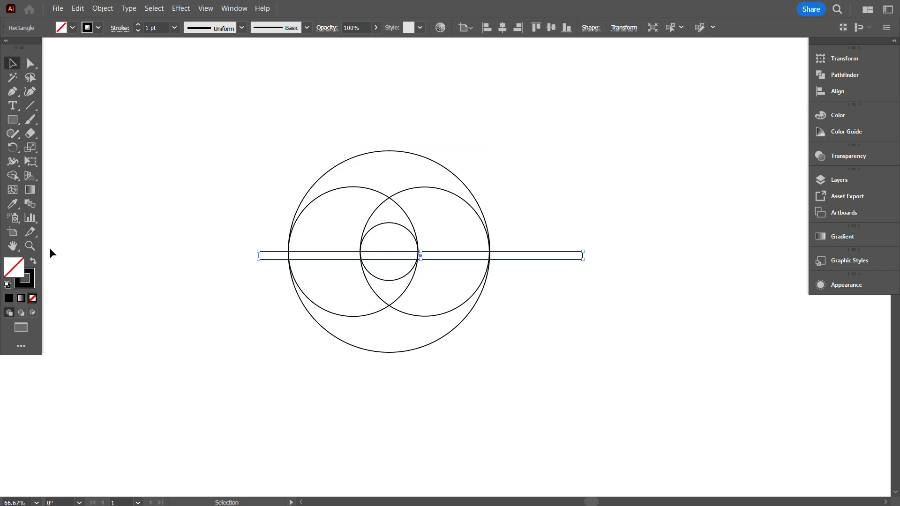
click(34, 263)
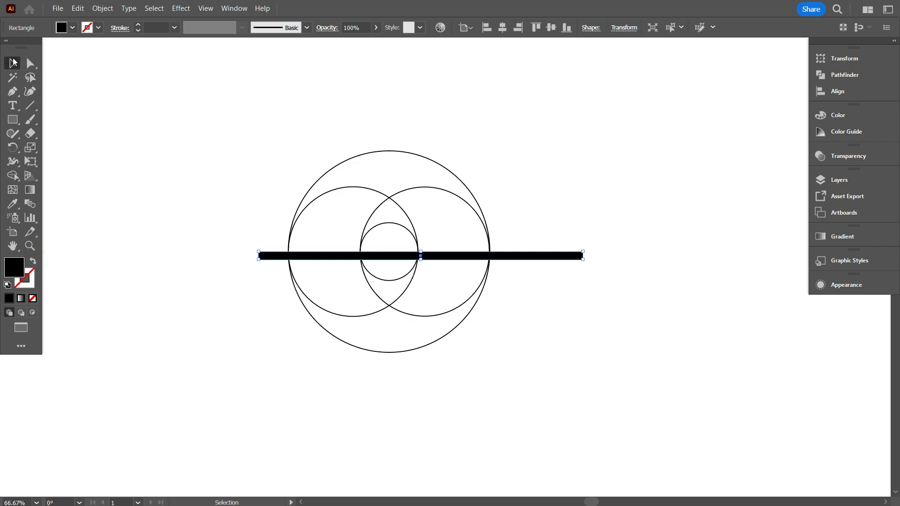
Align the black bar and all four circles to their vertical centres.
mouse_move(284, 121)
mouse_down()
mouse_move(500, 333)
mouse_move(543, 345)
mouse_up()
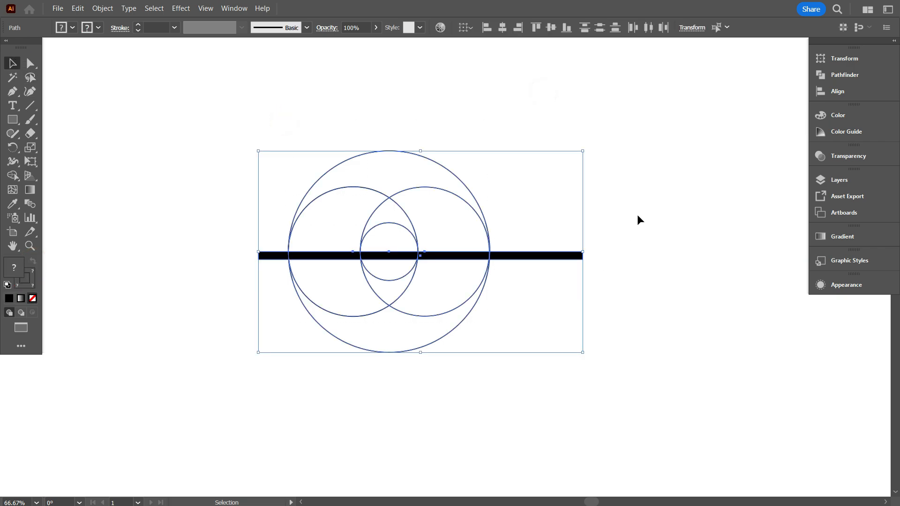
click(551, 29)
click(547, 106)
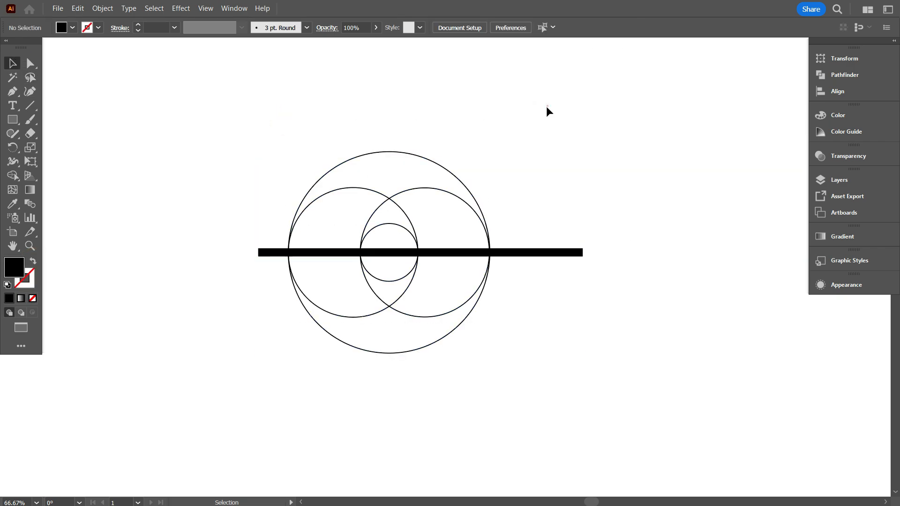
Reduce the black bar's height to make it noticeably thinner.
scroll(384, 268, up, 3)
drag(494, 231, 494, 245)
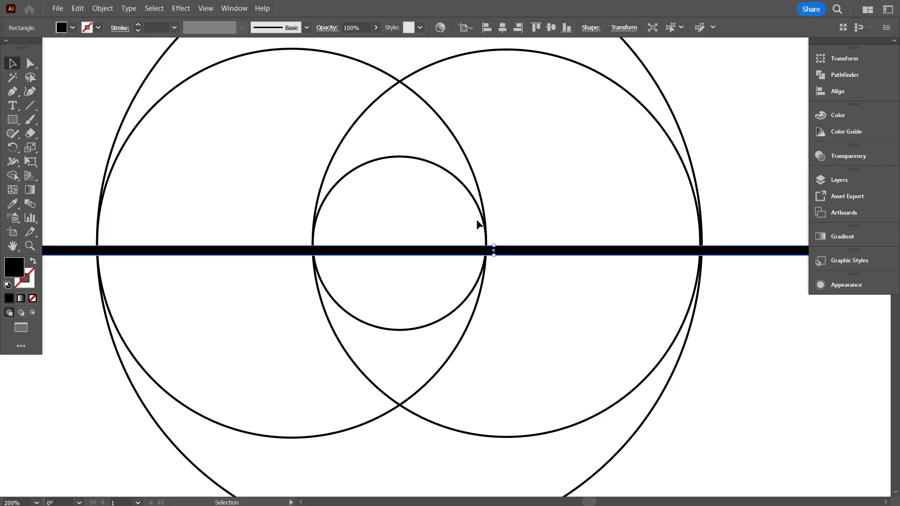
scroll(478, 221, down, 3)
click(594, 360)
scroll(617, 327, up, 1)
drag(653, 327, 601, 337)
Reposition the thin bar across the middle of the circles and align all the shapes to their vertical centres.
drag(605, 241, 551, 432)
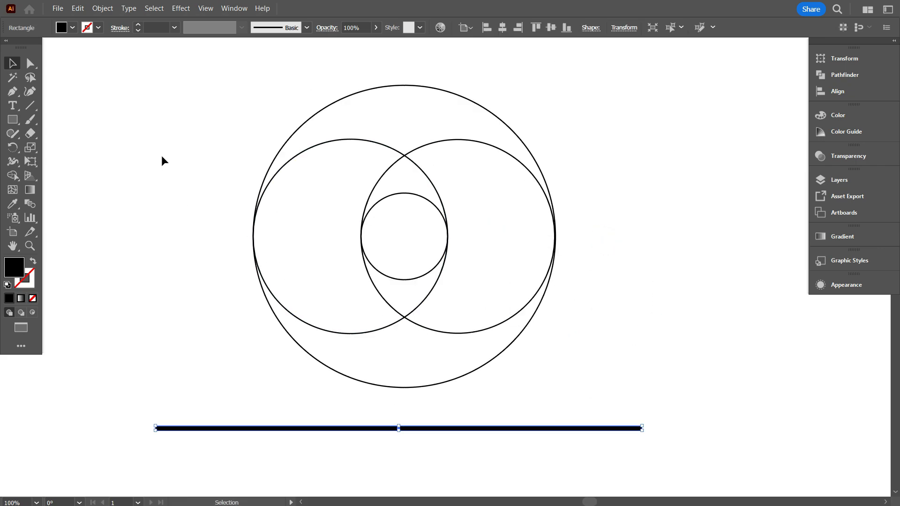
drag(416, 435, 429, 244)
click(589, 305)
scroll(589, 304, down, 1)
scroll(600, 307, up, 1)
drag(602, 308, 361, 134)
Move the circles and bar together toward the upper-right part of the artboard to free up space.
scroll(367, 120, up, 1)
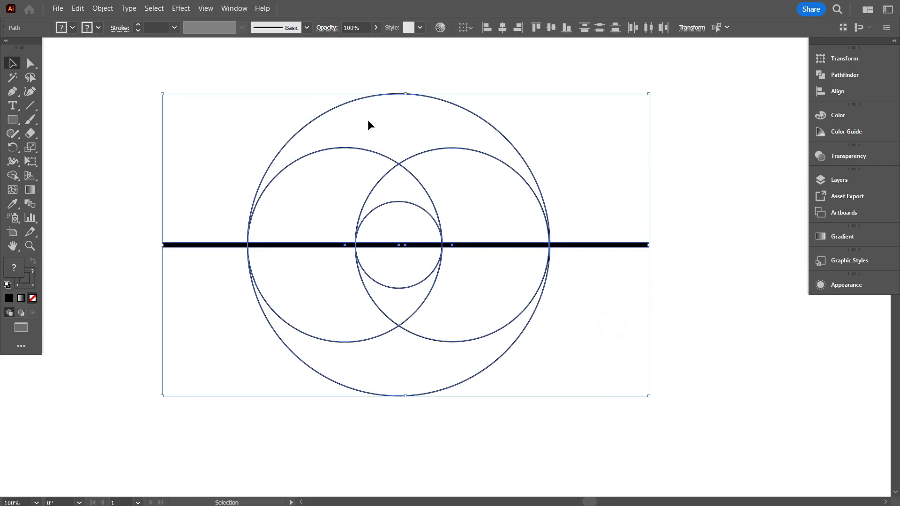
click(552, 27)
scroll(295, 186, down, 2)
scroll(329, 254, up, 1)
drag(336, 268, 672, 155)
click(499, 218)
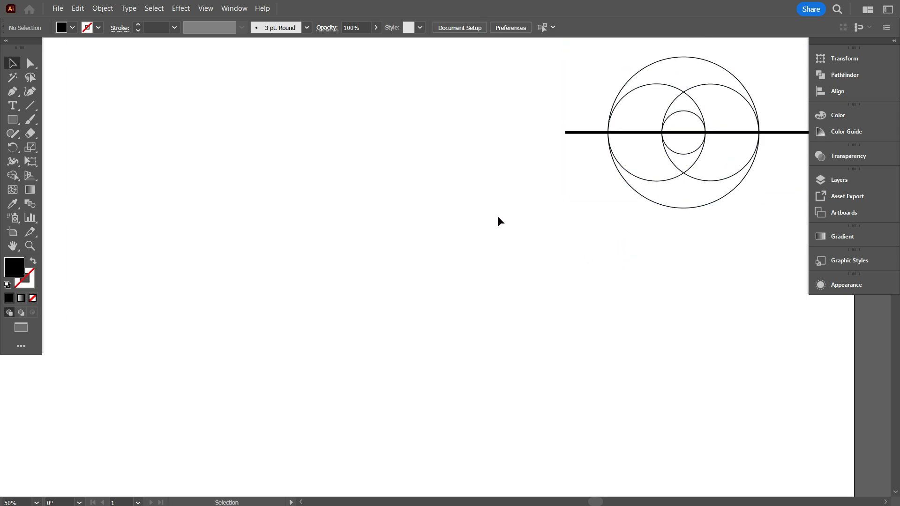
Duplicate the outer circle together with the right medium circle into the empty area left of the original drawing.
click(720, 89)
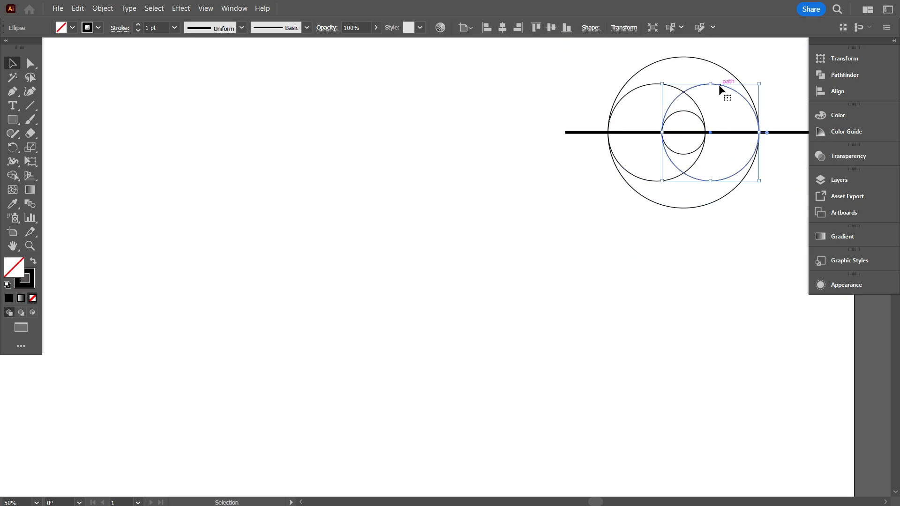
shift+click(657, 61)
drag(641, 70, 258, 206)
scroll(180, 311, up, 1)
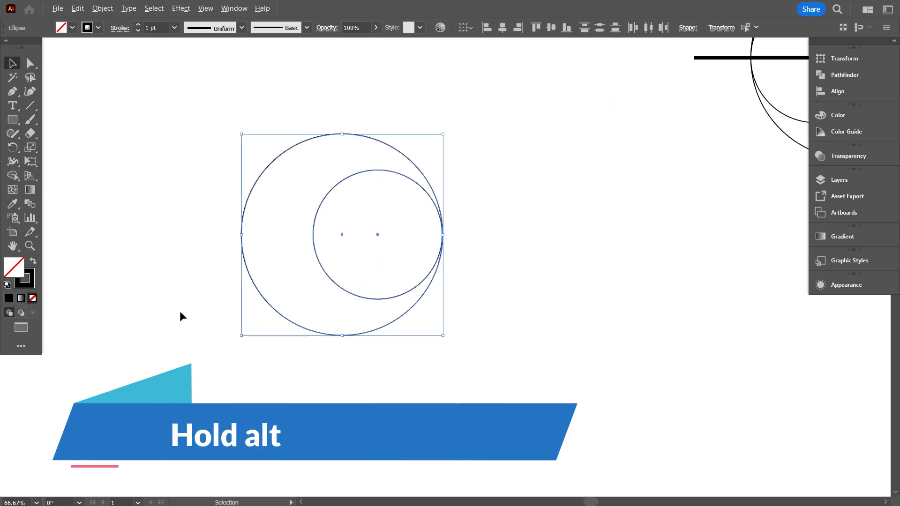
click(181, 311)
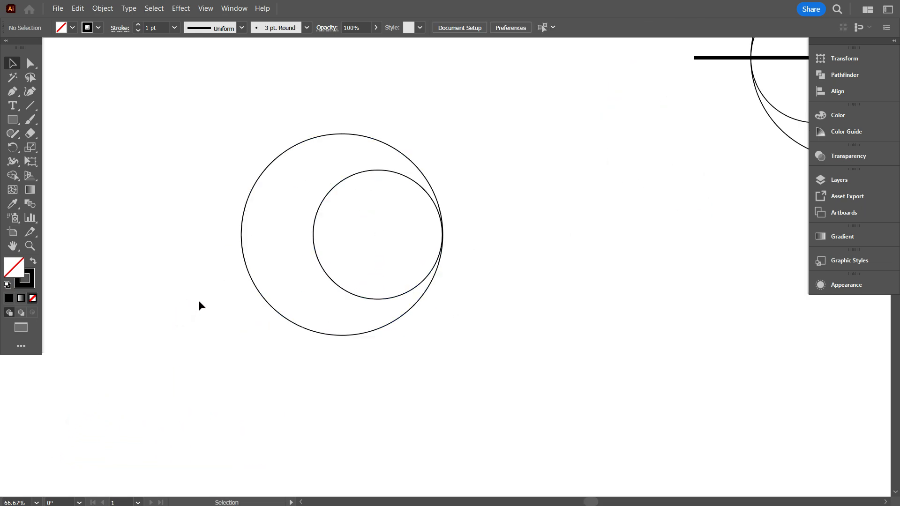
Align the two copied circles to their right edges and vertical centres.
scroll(198, 306, up, 1)
scroll(196, 276, down, 1)
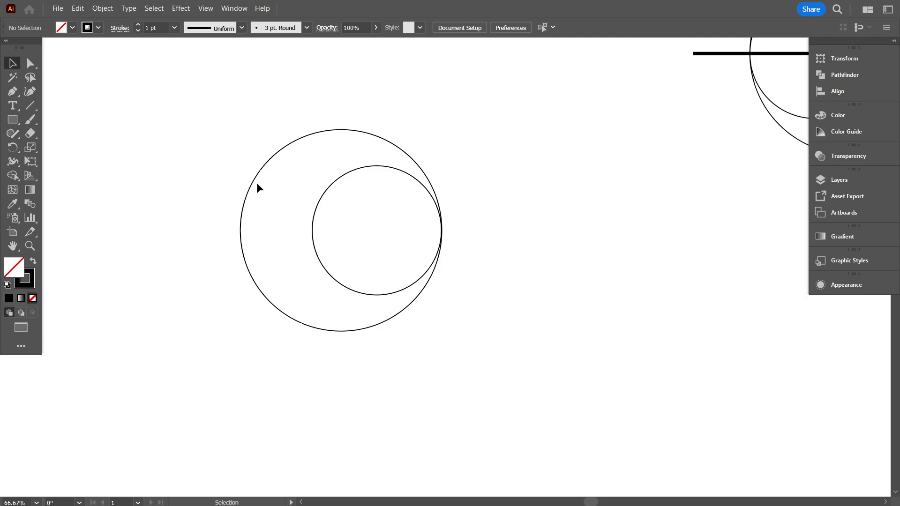
drag(157, 155, 475, 273)
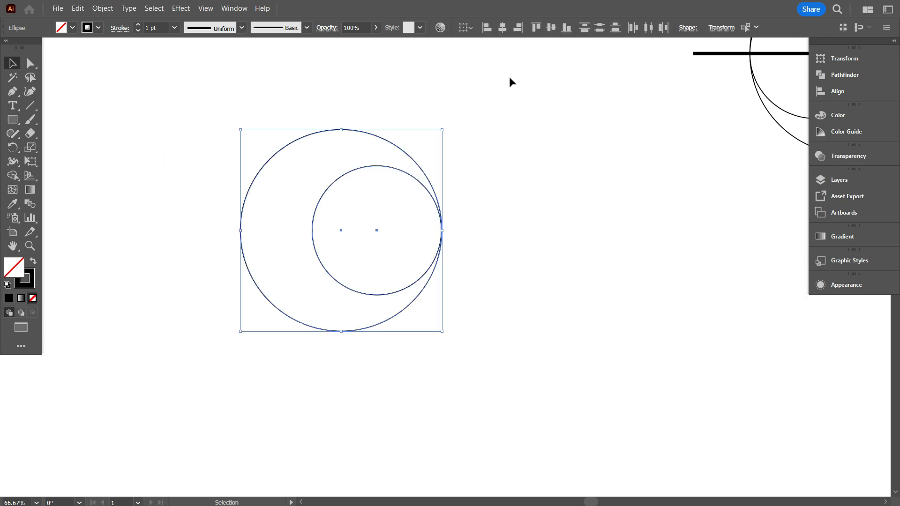
click(518, 28)
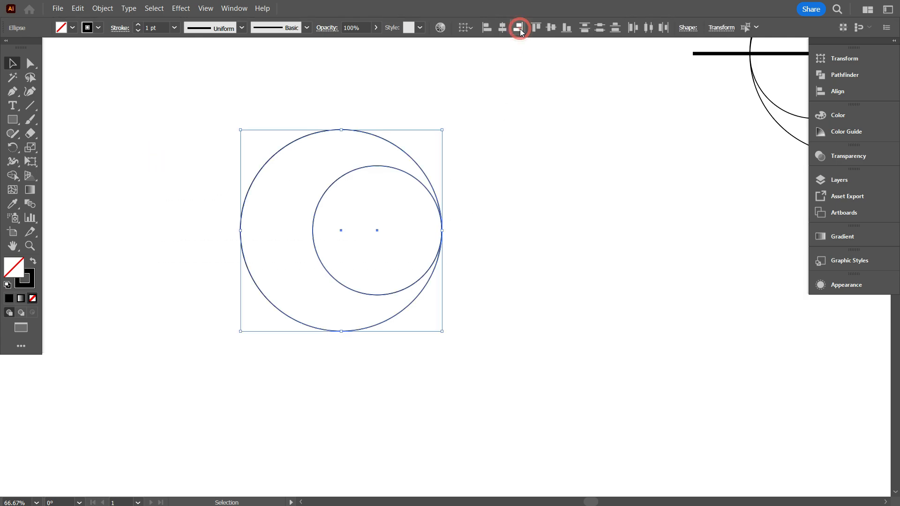
key(ctrl+1)
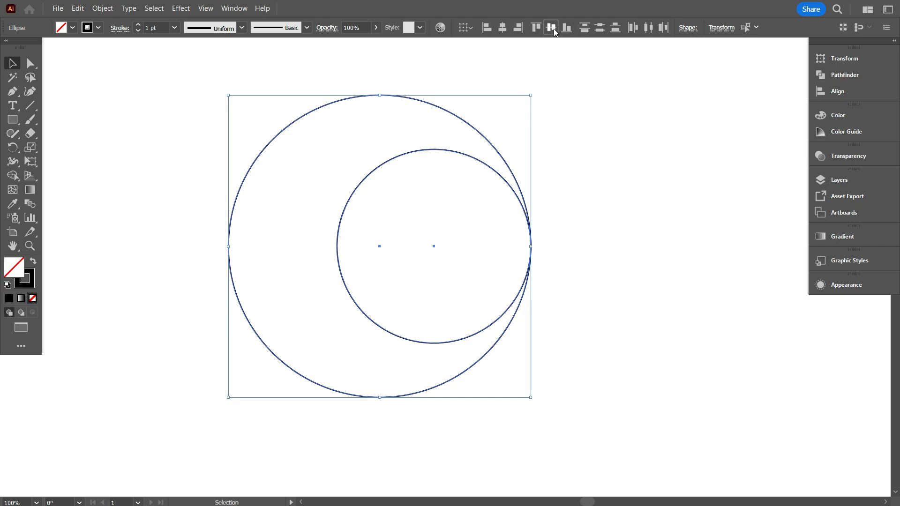
scroll(417, 275, up, 1)
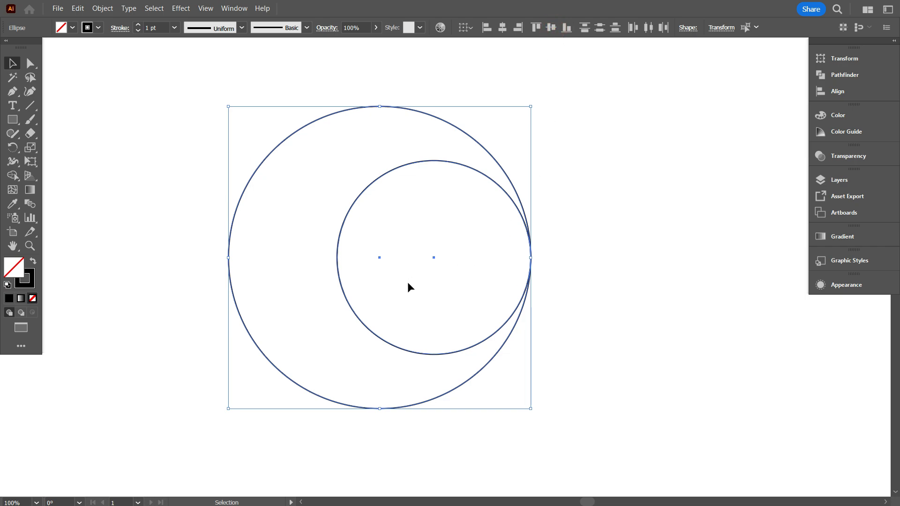
Make a blend between the two copied circles.
click(103, 8)
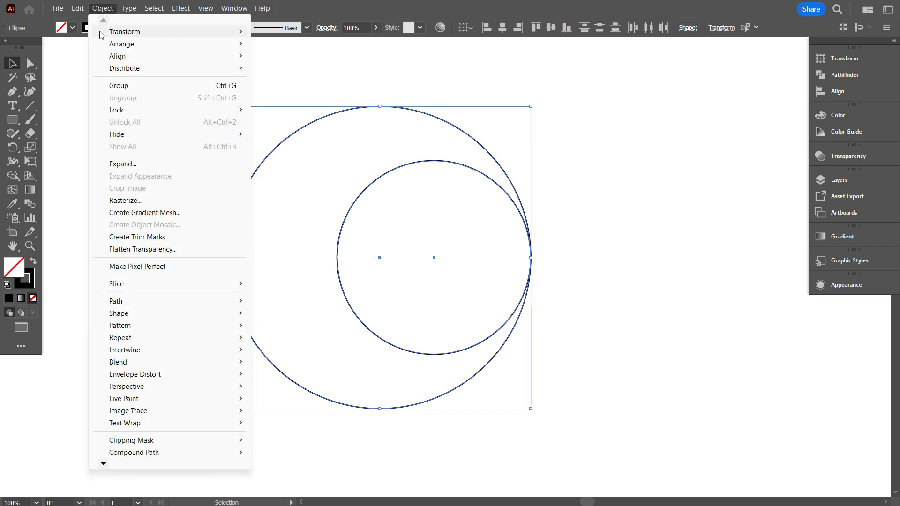
mouse_move(114, 363)
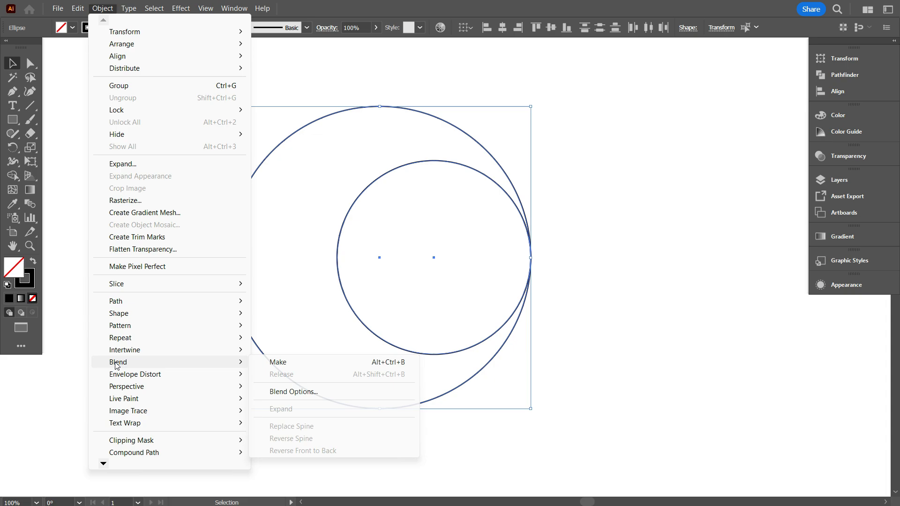
click(299, 363)
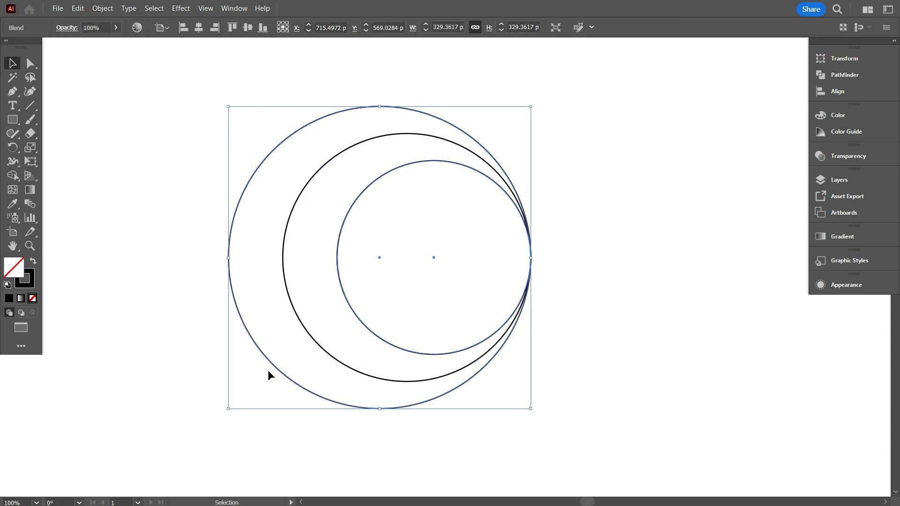
Set the blend spacing between the two circles to Specified Steps with 14 steps.
double_click(30, 206)
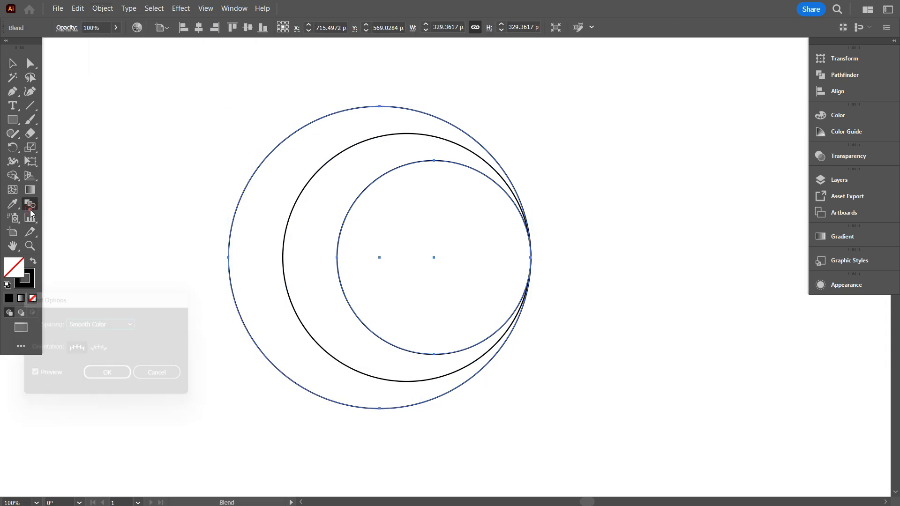
click(97, 323)
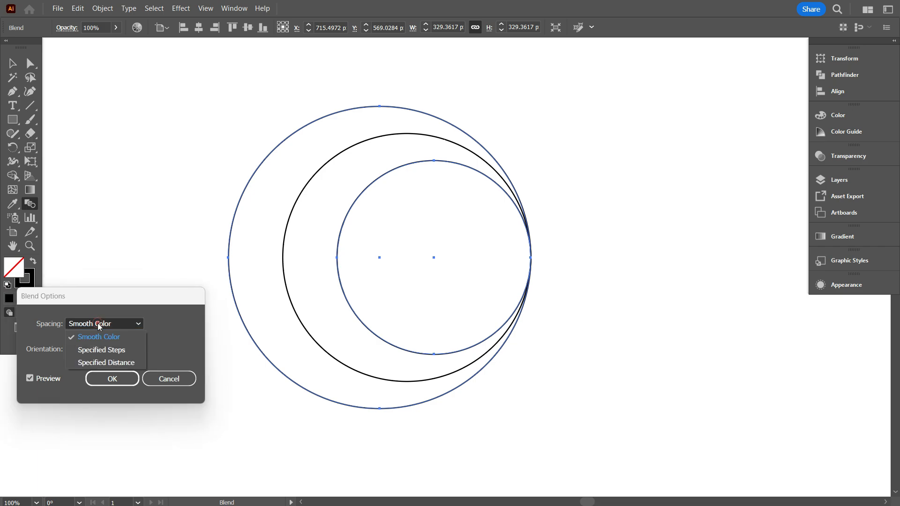
click(86, 348)
key(Up)
key(Up)
key(Up)
key(Up)
key(Up)
key(Up)
key(Up)
key(Up)
key(Up)
key(Up)
key(Up)
key(Up)
key(Up)
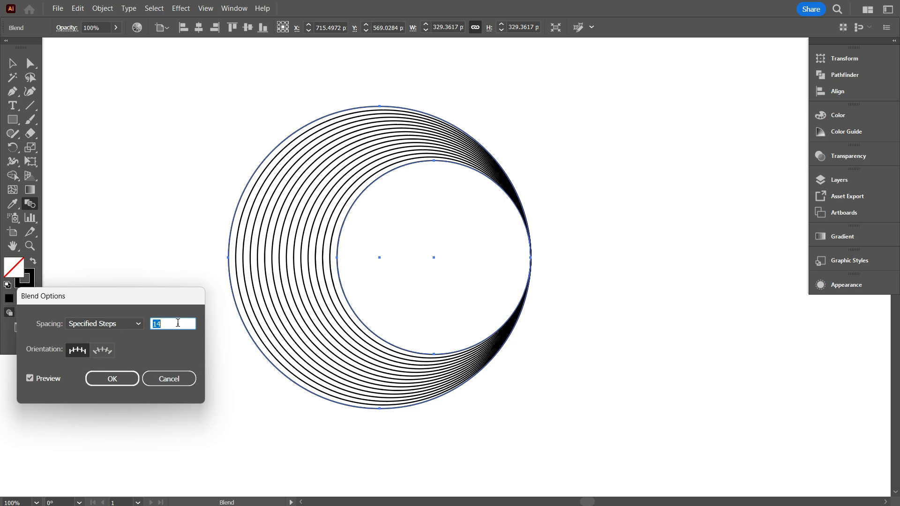
click(112, 379)
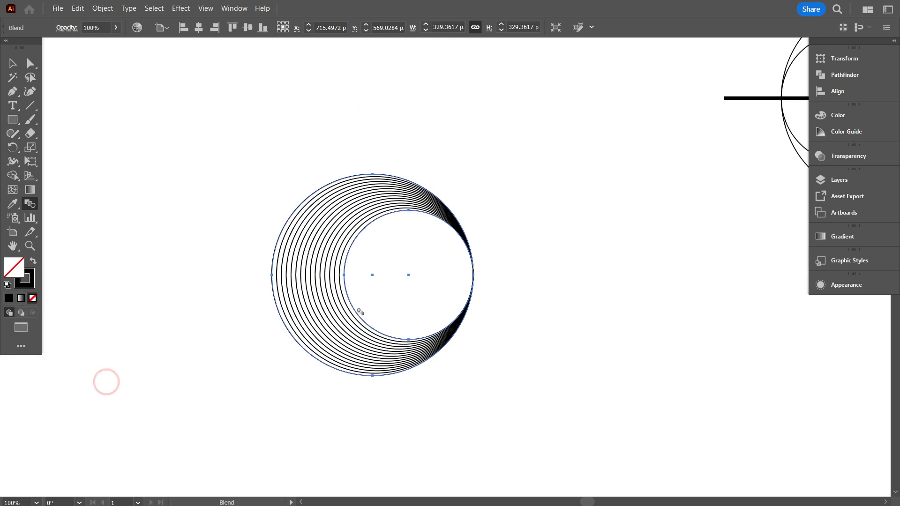
Expand the circle blend into separate outlines with Object, Fill and Stroke all included.
drag(359, 309, 336, 284)
click(93, 12)
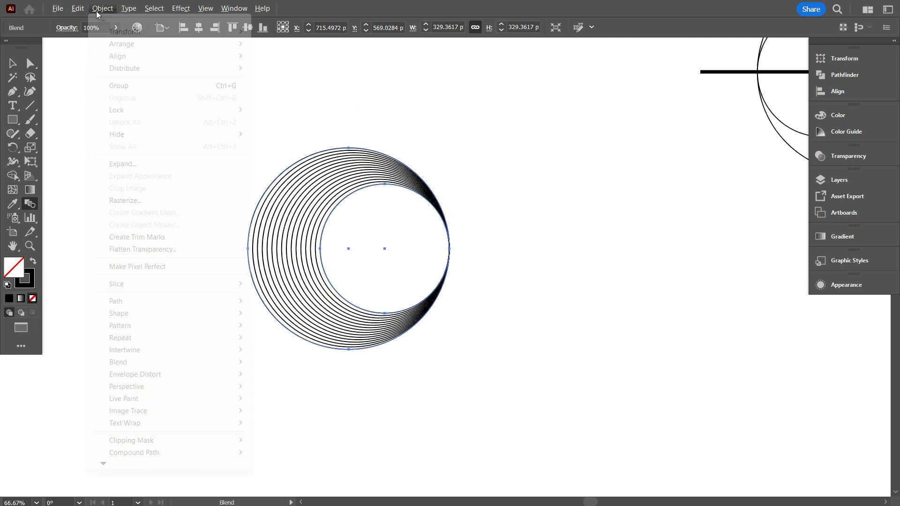
click(134, 167)
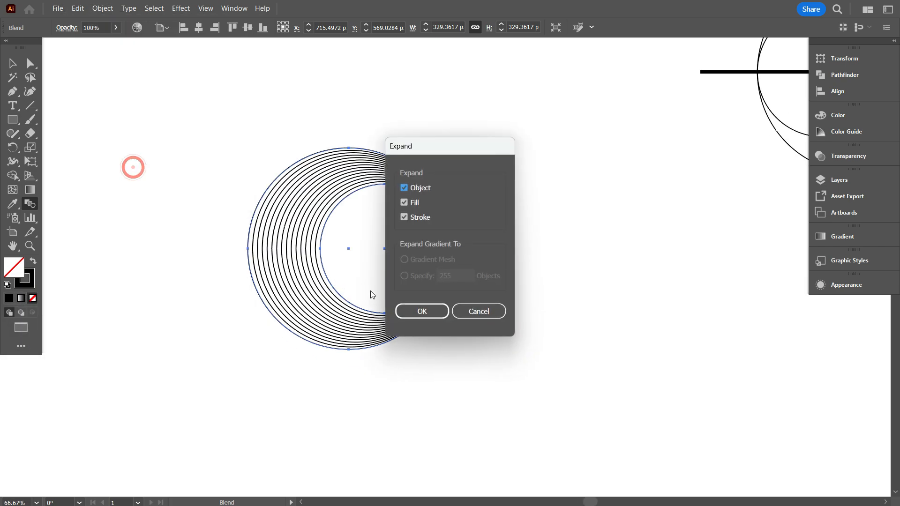
click(404, 309)
scroll(341, 325, up, 1)
scroll(333, 309, up, 3)
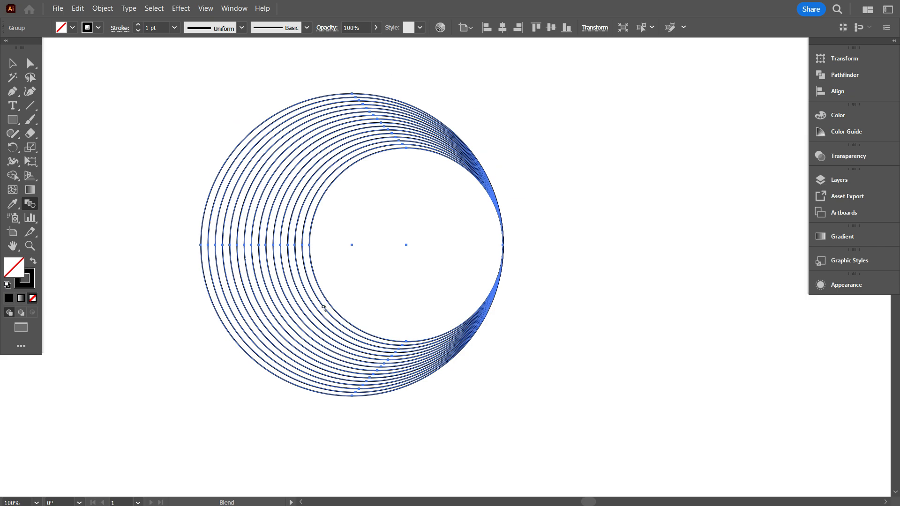
click(13, 63)
click(133, 159)
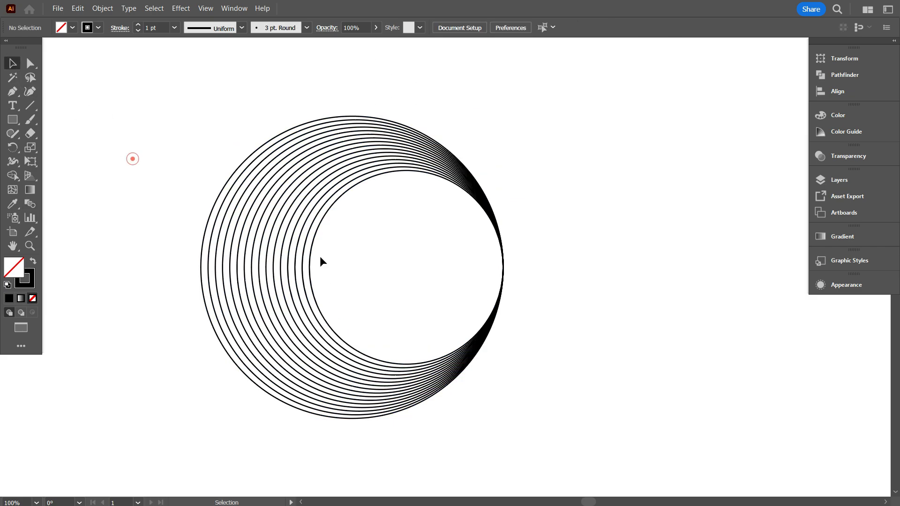
scroll(319, 256, down, 1)
click(277, 247)
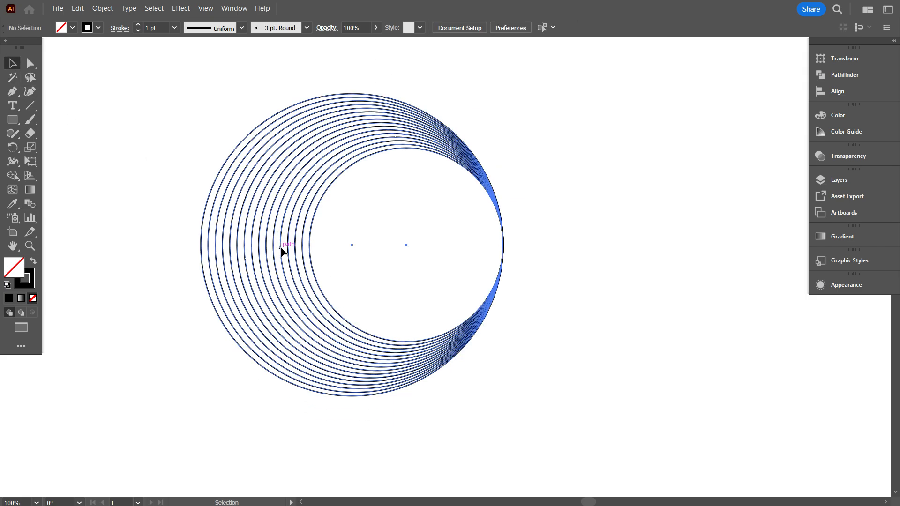
scroll(291, 253, down, 1)
scroll(363, 227, up, 2)
click(500, 192)
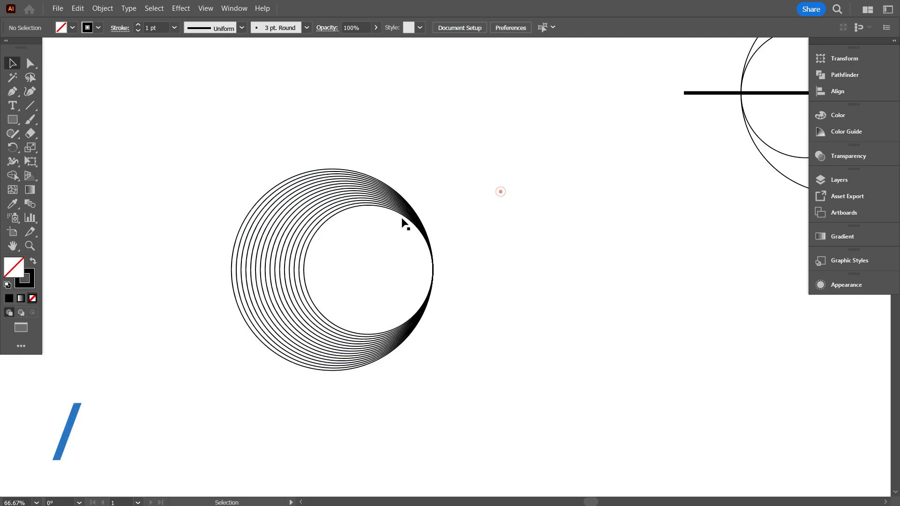
Duplicate the thin horizontal bar onto the expanded circles and align the bar and circles to their vertical centres.
scroll(394, 221, down, 1)
scroll(415, 221, up, 3)
drag(614, 160, 250, 297)
drag(276, 177, 443, 355)
scroll(391, 361, up, 1)
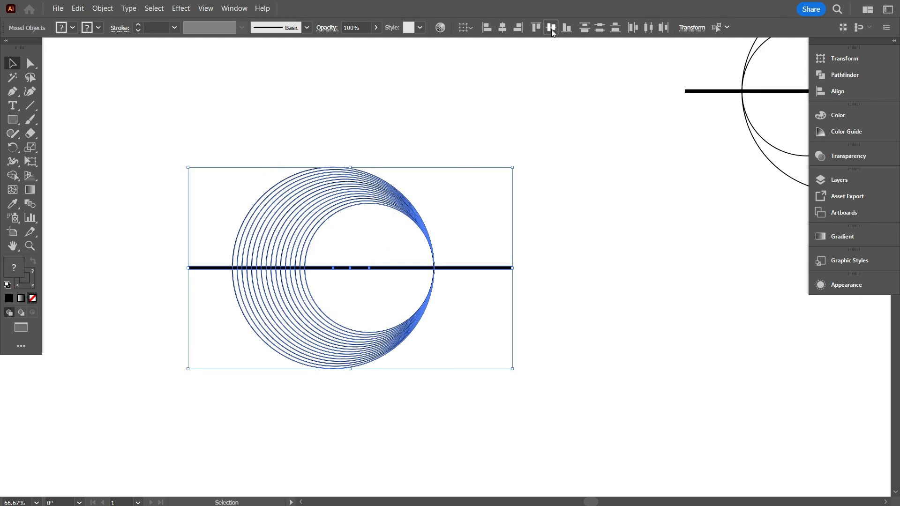
Fill every other band above the bar with black using Shape Builder, starting at the outermost band.
scroll(220, 326, up, 1)
scroll(232, 289, up, 1)
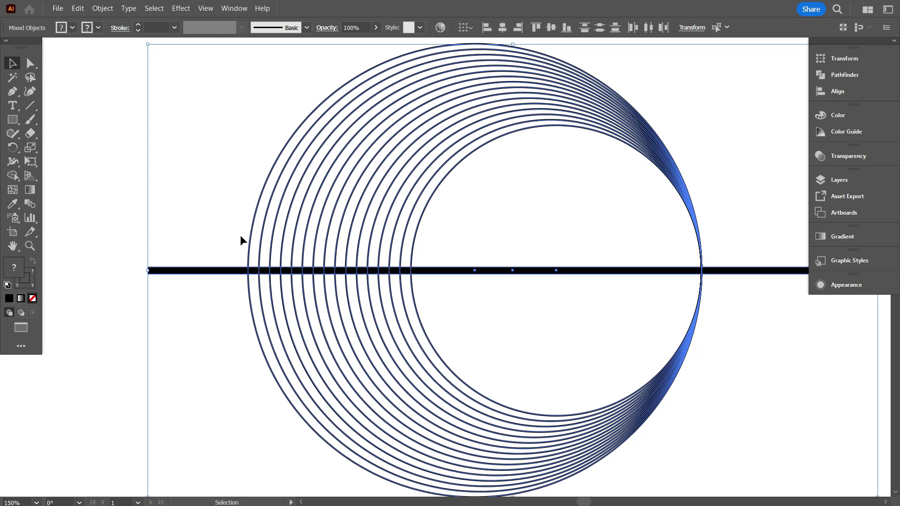
click(14, 181)
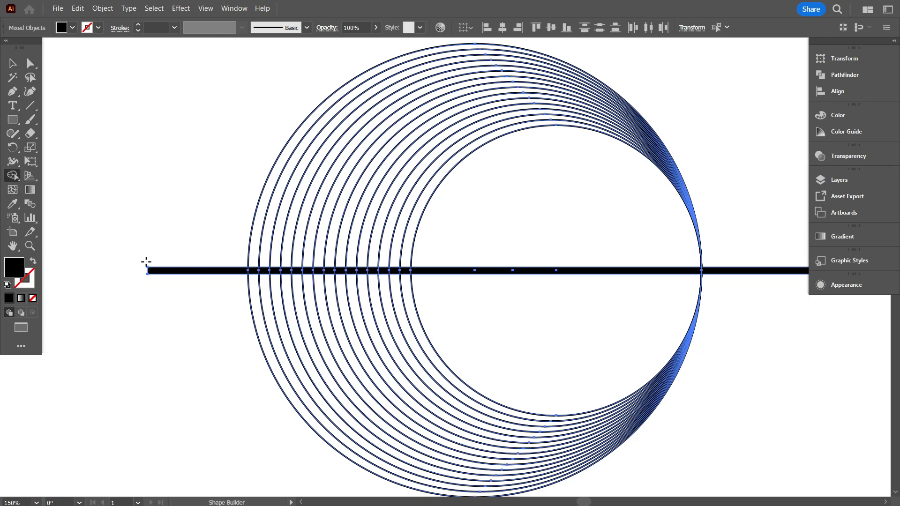
scroll(280, 283, up, 2)
scroll(234, 244, up, 1)
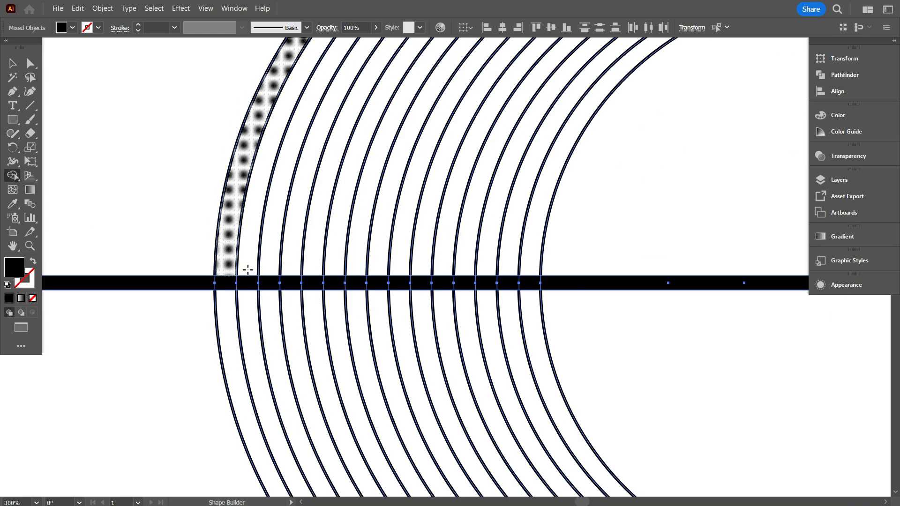
click(227, 241)
click(239, 249)
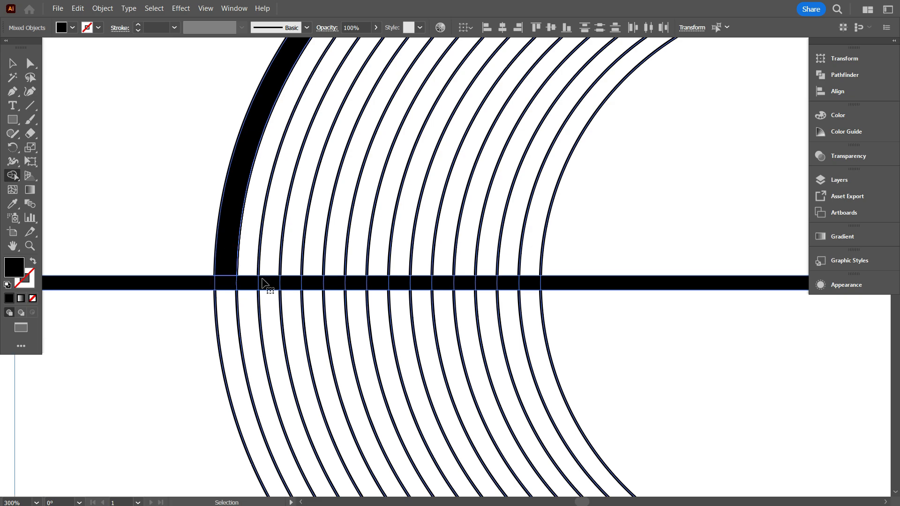
click(272, 249)
click(318, 257)
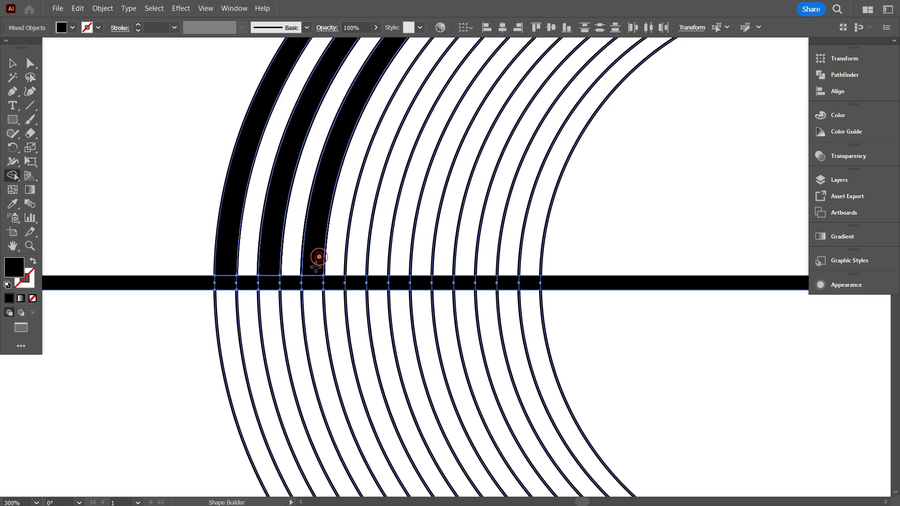
click(357, 258)
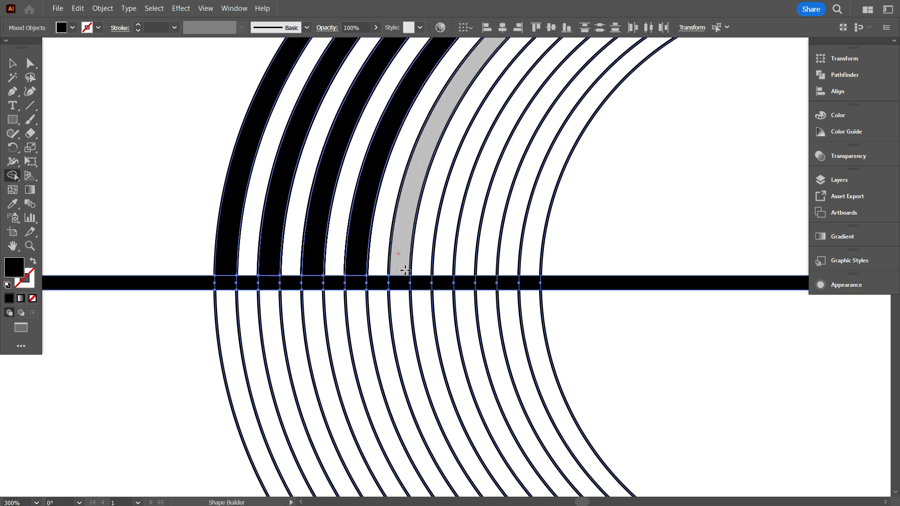
click(399, 254)
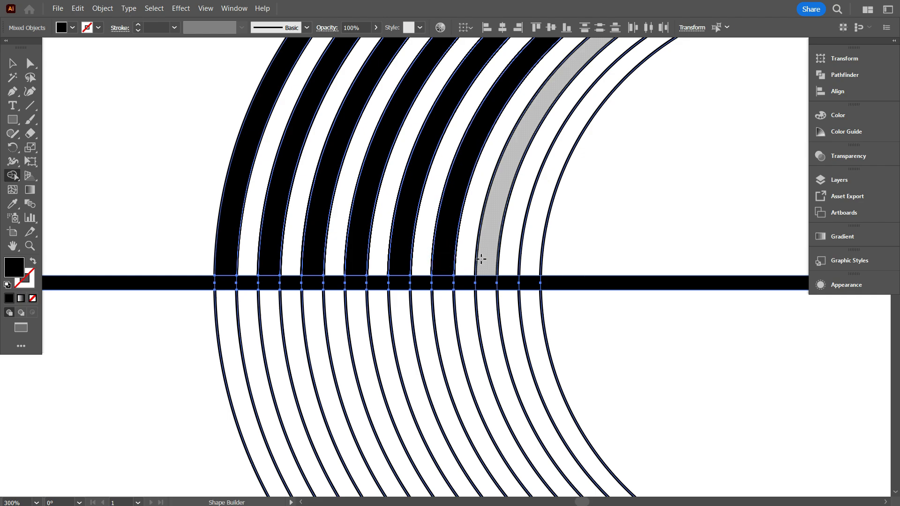
click(482, 259)
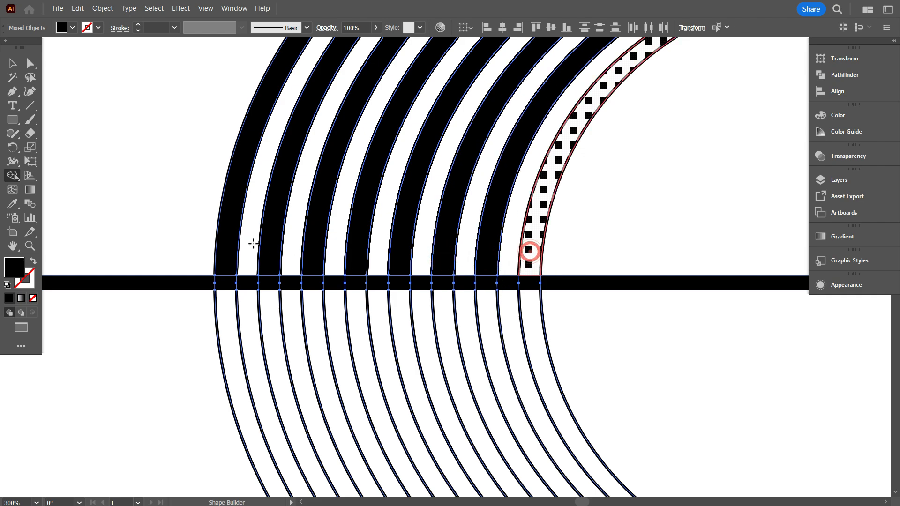
alt+scroll(167, 235, down, 1)
scroll(159, 239, up, 1)
alt+scroll(149, 243, down, 1)
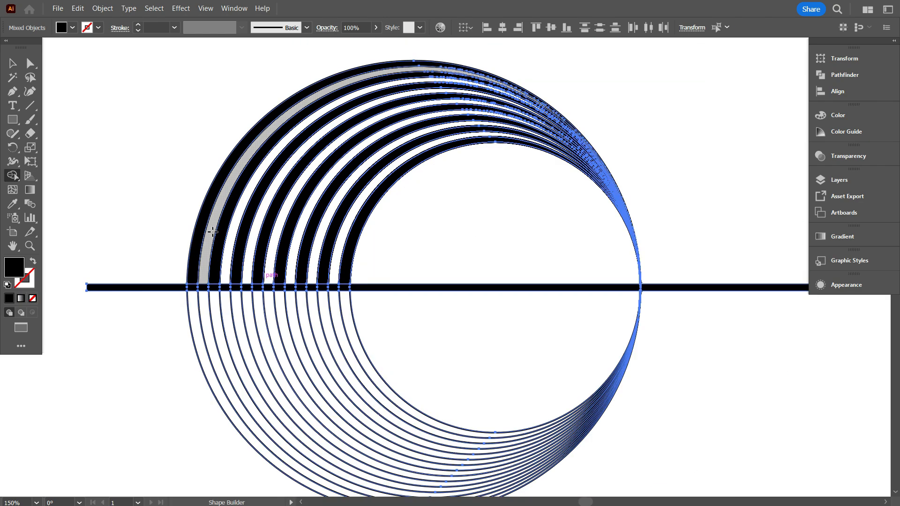
scroll(212, 232, down, 1)
alt+scroll(212, 231, down, 1)
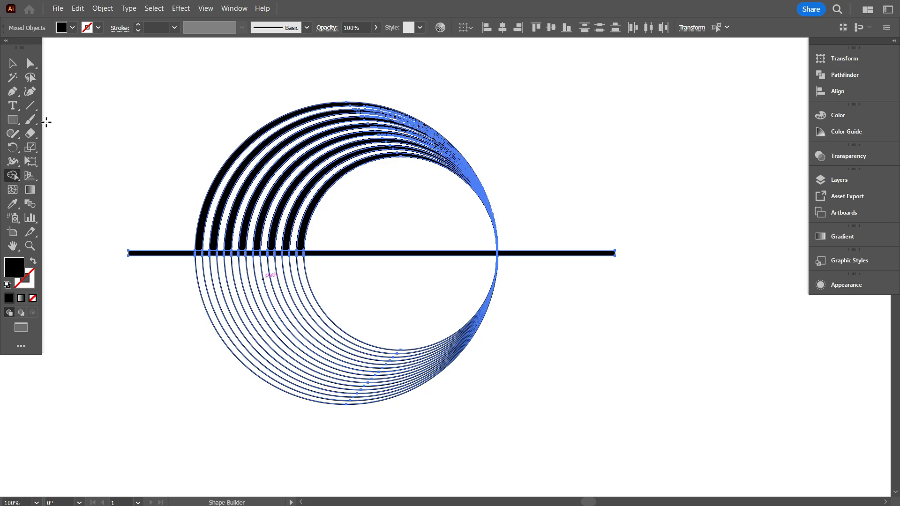
click(11, 66)
click(70, 96)
Ungroup the circle artwork so the black bands can be selected individually.
alt+scroll(241, 272, up, 1)
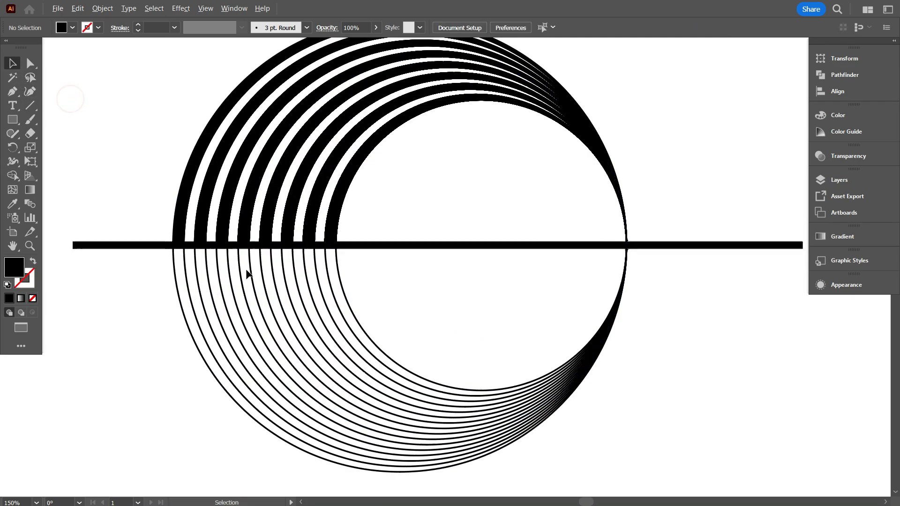
click(326, 220)
right_click(333, 220)
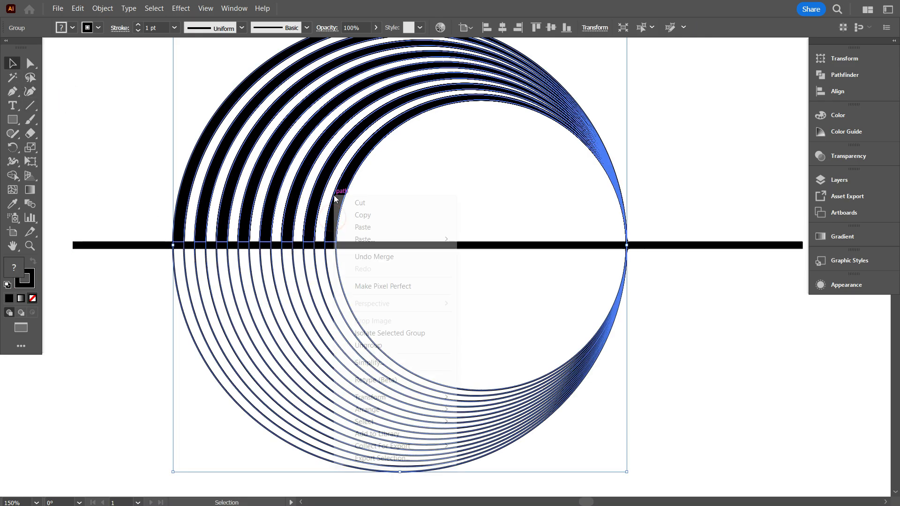
click(369, 345)
click(405, 207)
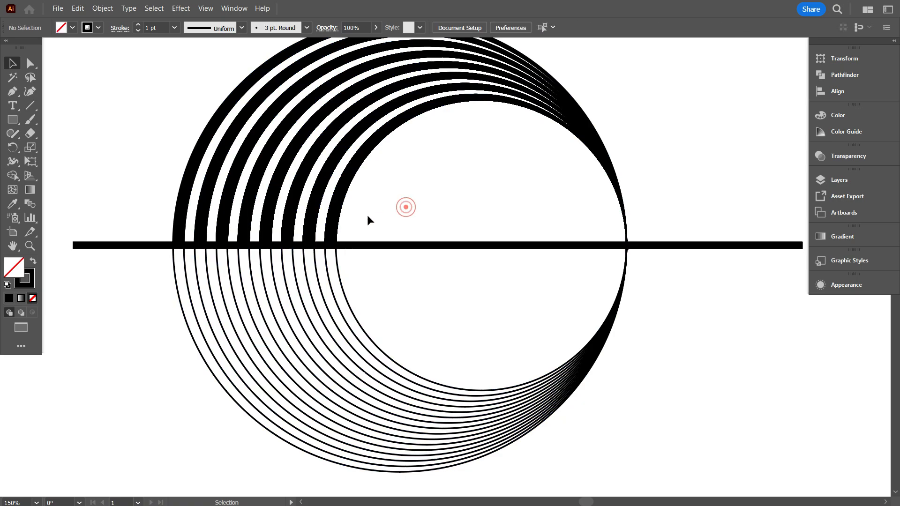
Select all eight black bands above the bar together and move them out of the circle artwork into empty space.
click(329, 222)
shift+click(310, 224)
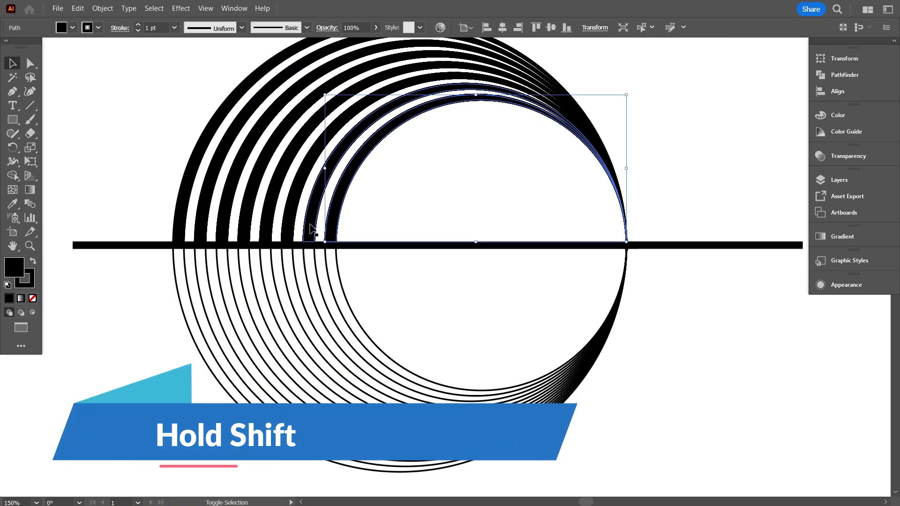
shift+click(287, 227)
shift+click(267, 231)
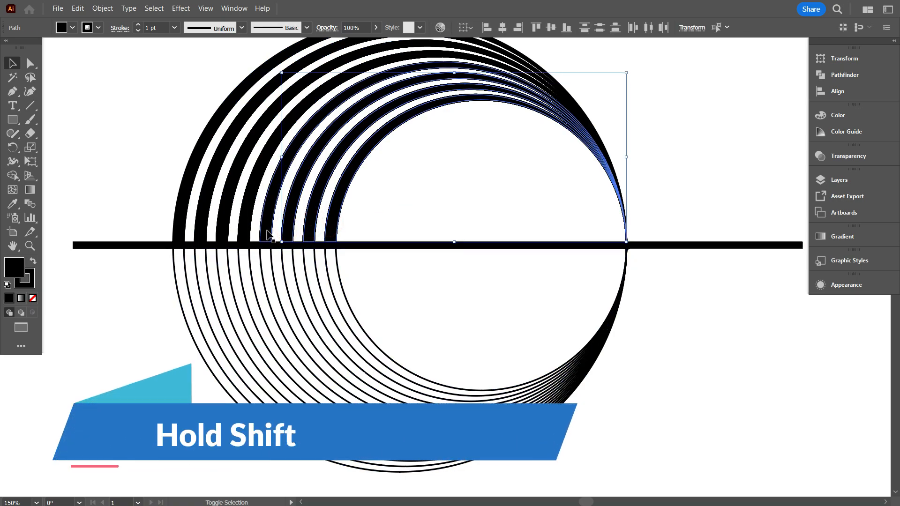
shift+click(242, 229)
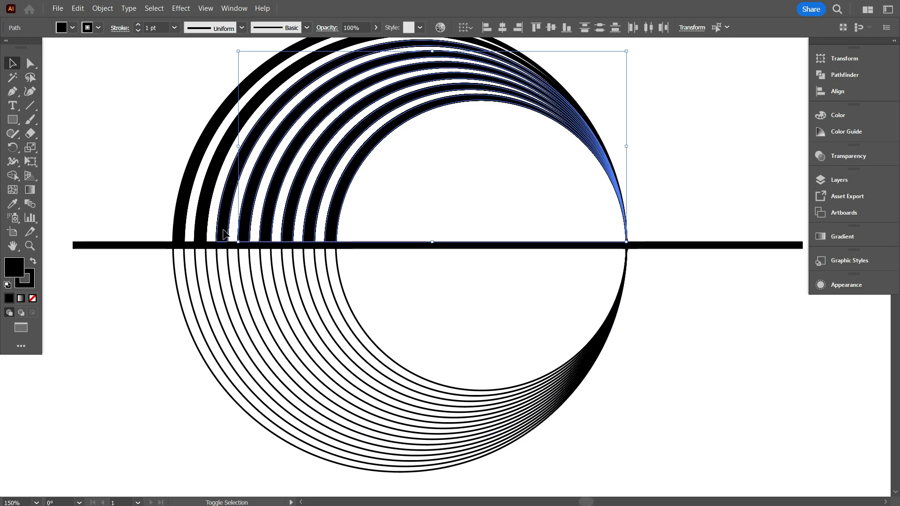
shift+click(224, 230)
shift+click(201, 230)
shift+click(178, 226)
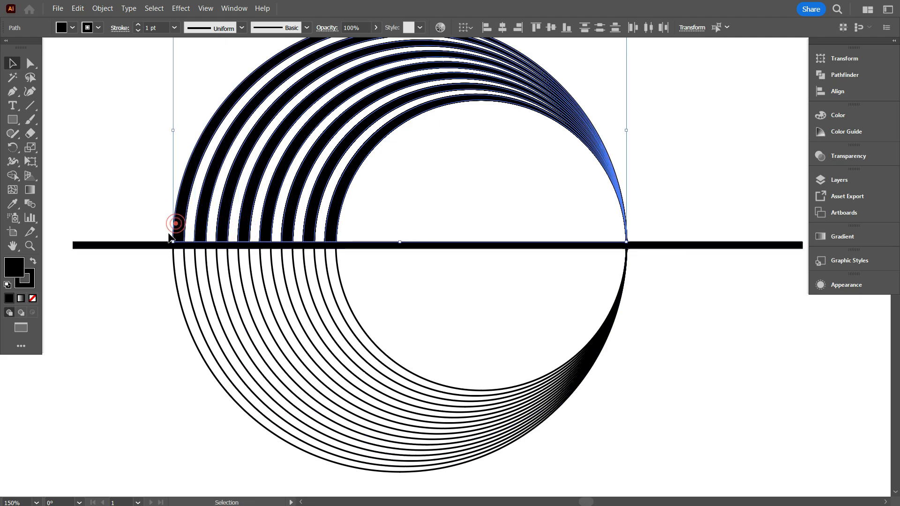
scroll(168, 239, down, 3)
scroll(167, 243, up, 1)
drag(222, 256, 446, 331)
Delete the leftover circle outlines and bar from which the black bands were taken.
click(409, 381)
drag(170, 162, 322, 401)
key(Delete)
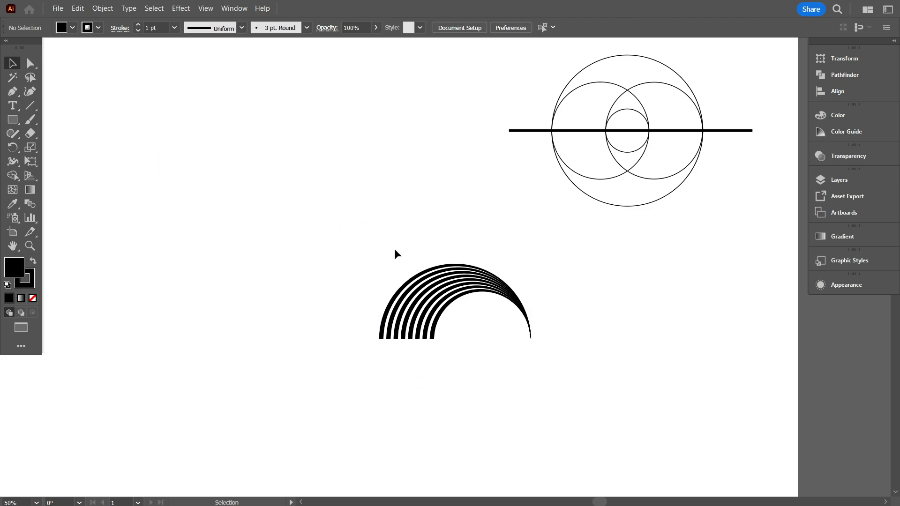
Duplicate the striped arch to its right, then move the original arch up and to the left.
drag(364, 221, 503, 365)
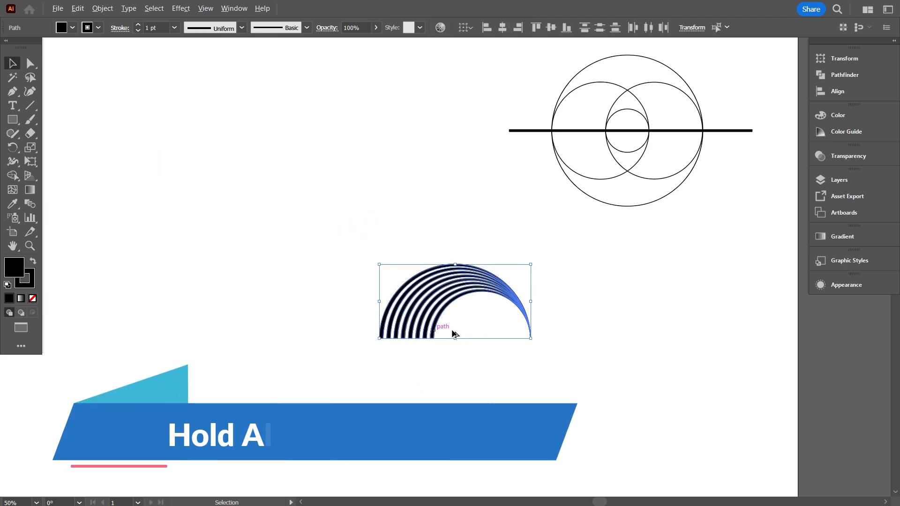
drag(436, 330, 623, 297)
click(510, 375)
drag(353, 233, 536, 398)
drag(433, 328, 262, 266)
Remove the stroke from the original arch's bands, keeping only their black fill.
alt+scroll(186, 298, up, 3)
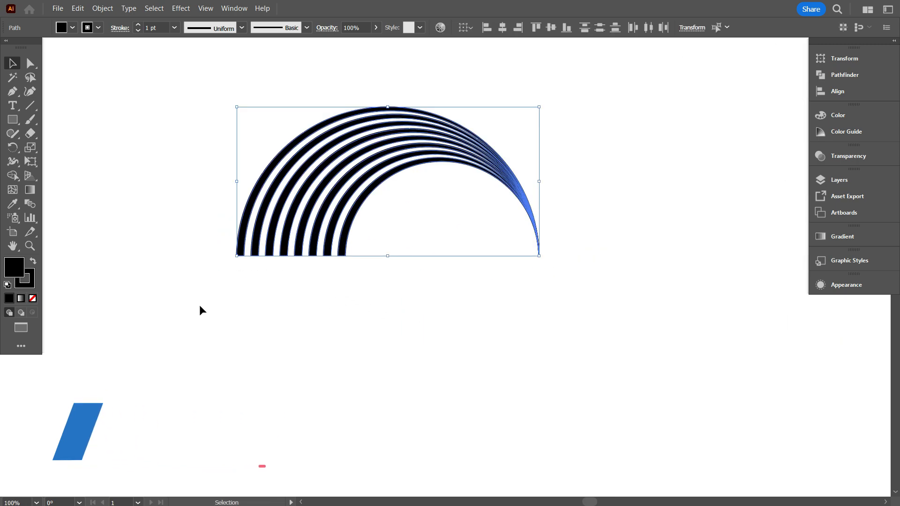
drag(411, 370, 369, 378)
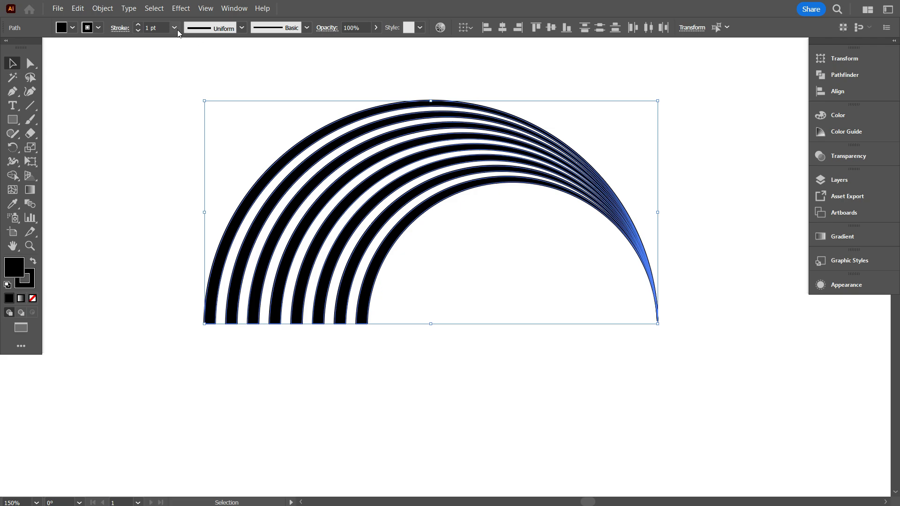
click(99, 27)
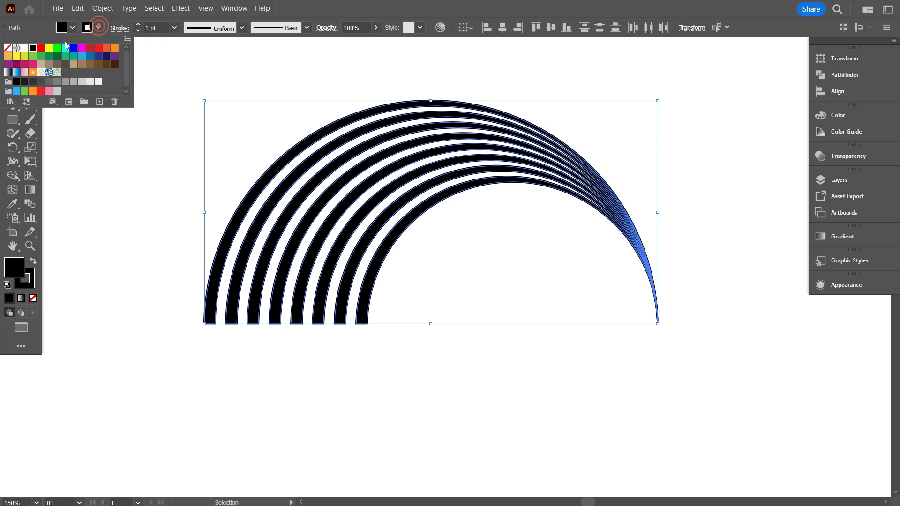
click(11, 48)
click(161, 244)
Add the text "PUSH" in Bahnschrift Regular, 60 pt, just below the left foot of the striped arch.
scroll(233, 347, down, 3)
key(t)
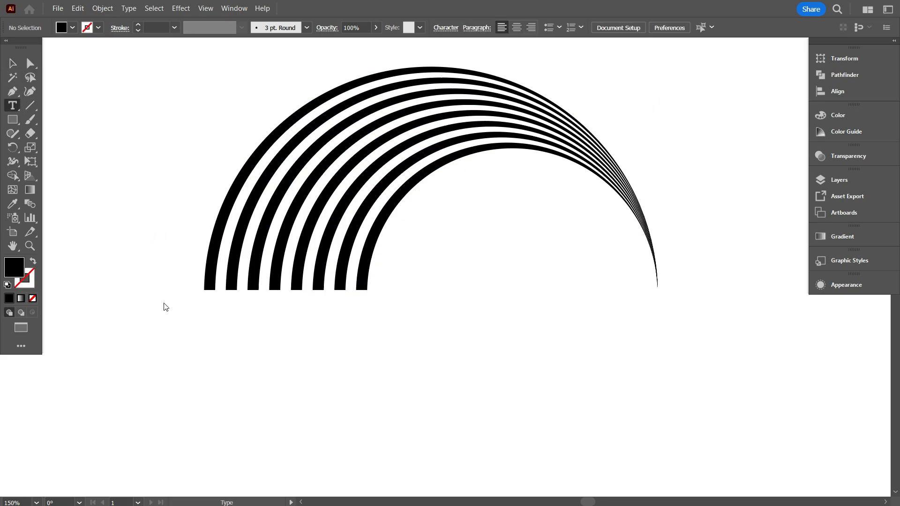
click(212, 354)
text(PUSH)
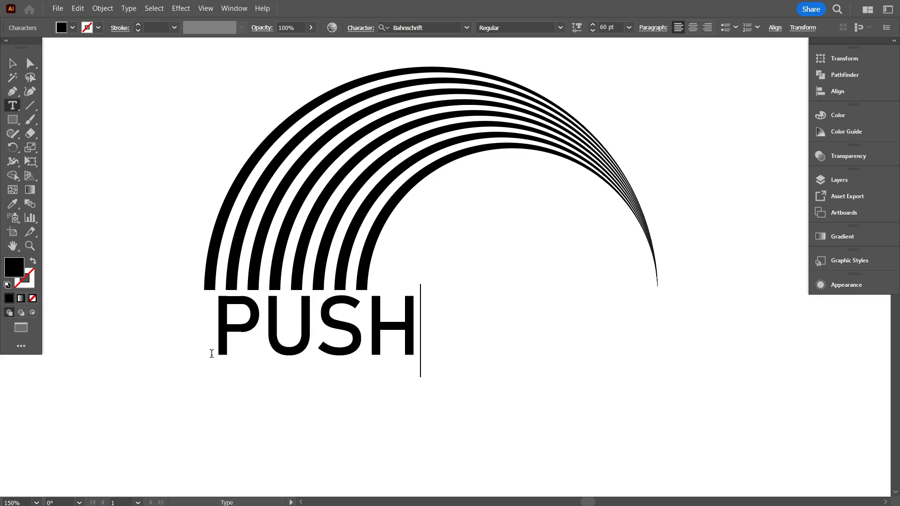
key(Escape)
Scale the PUSH text to about 55 pt and place it beside the arch's left foot, level with the band ends.
click(464, 371)
drag(405, 381, 490, 381)
mouse_move(376, 340)
mouse_down()
mouse_move(342, 346)
mouse_move(159, 274)
mouse_move(361, 339)
mouse_up()
drag(492, 330, 458, 316)
click(329, 397)
drag(328, 398, 364, 398)
drag(456, 346, 263, 286)
click(319, 233)
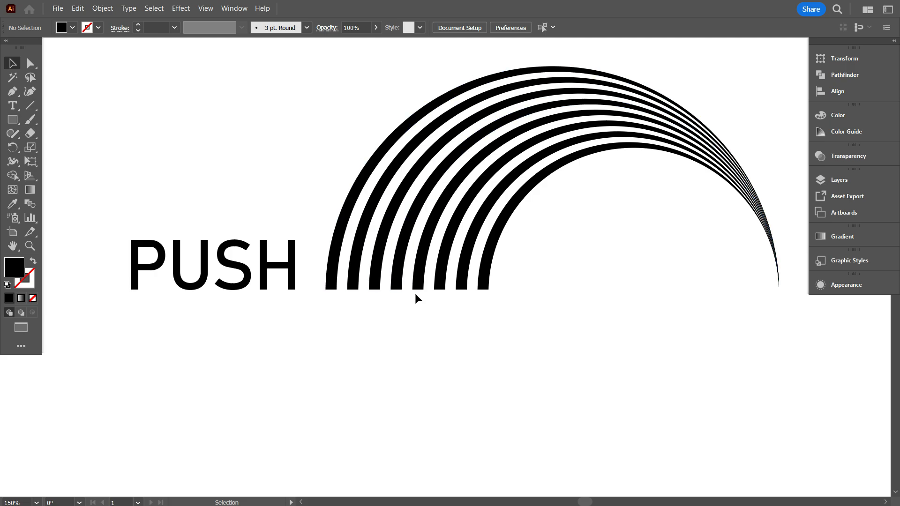
click(259, 265)
drag(125, 229, 108, 221)
click(231, 365)
Draw a small black rectangle directly below the gap between the second and third bands, exactly as wide as that gap.
key(ctrl+equal)
mouse_move(445, 342)
mouse_down()
mouse_move(359, 356)
mouse_move(455, 342)
mouse_up()
scroll(358, 357, down, 1)
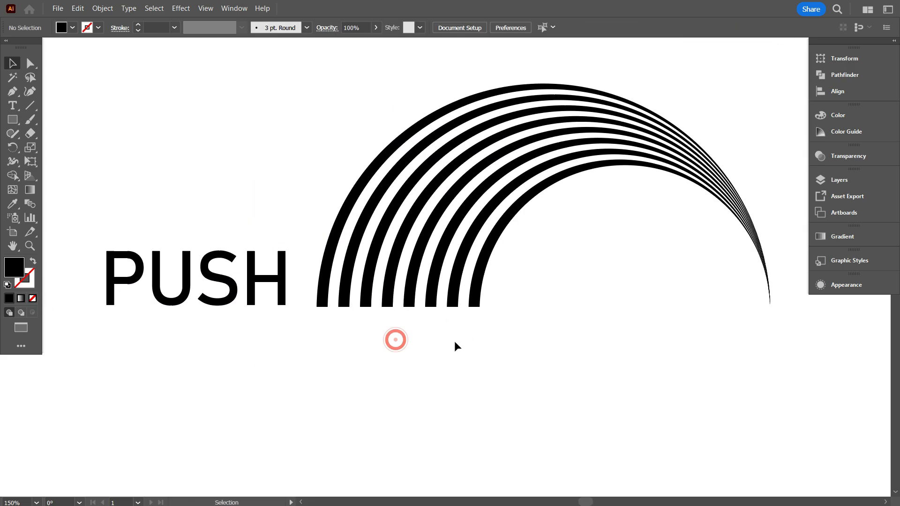
scroll(362, 319, up, 5)
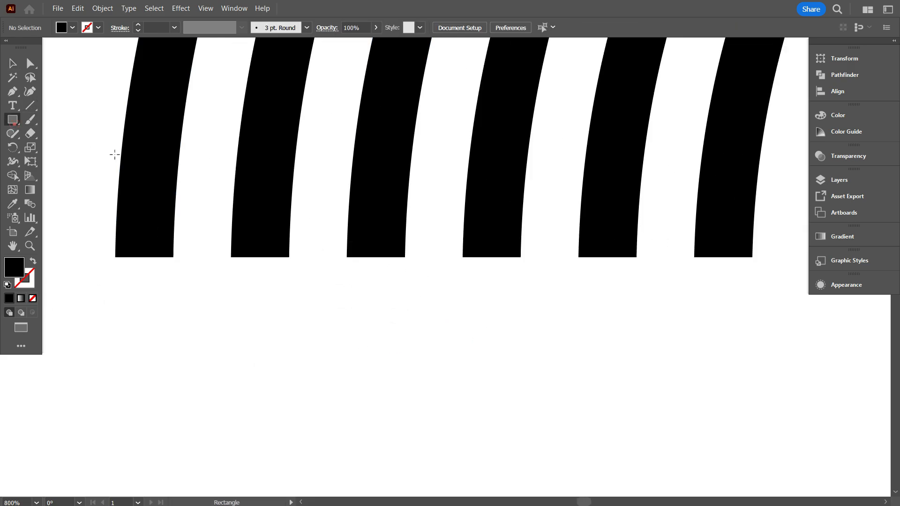
drag(289, 257, 347, 334)
scroll(348, 346, down, 1)
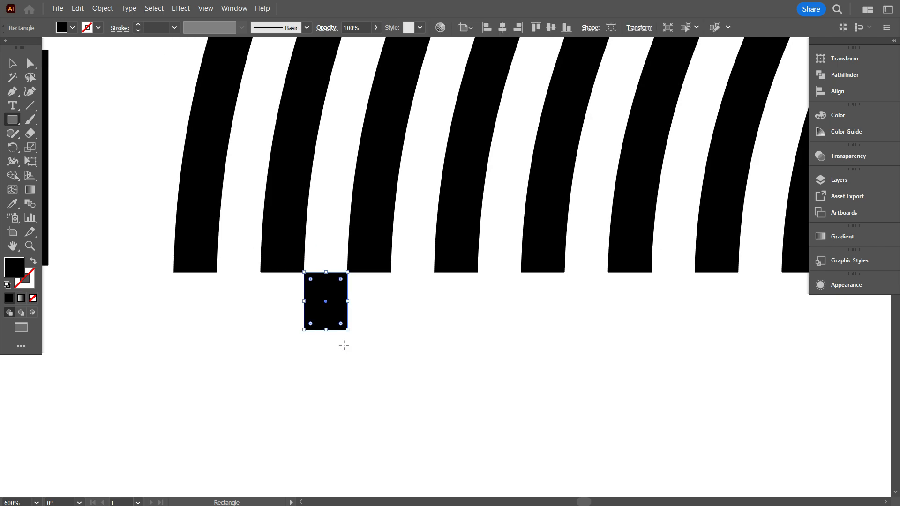
Turn the rectangle horizontal below the arch and stretch it into a bar spanning slightly beyond all eight band ends.
key(v)
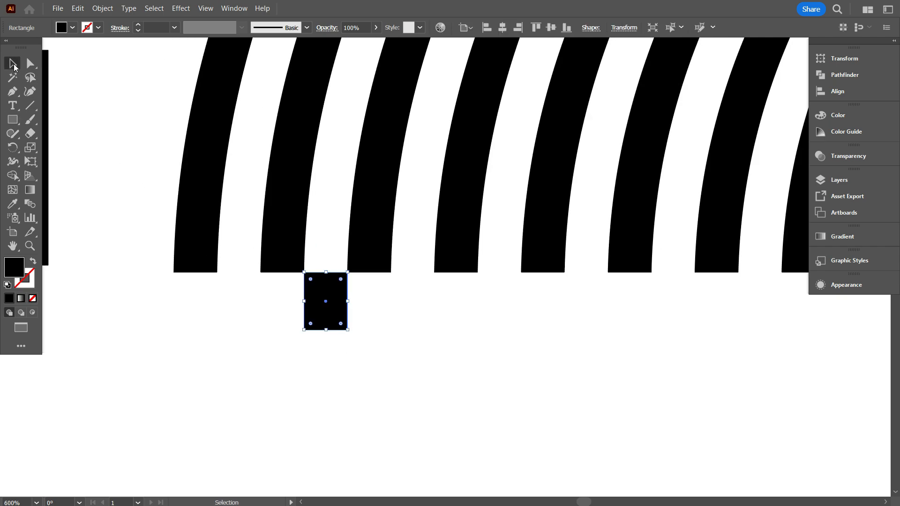
scroll(323, 270, down, 2)
drag(325, 303, 331, 427)
scroll(352, 421, down, 1)
drag(380, 388, 436, 372)
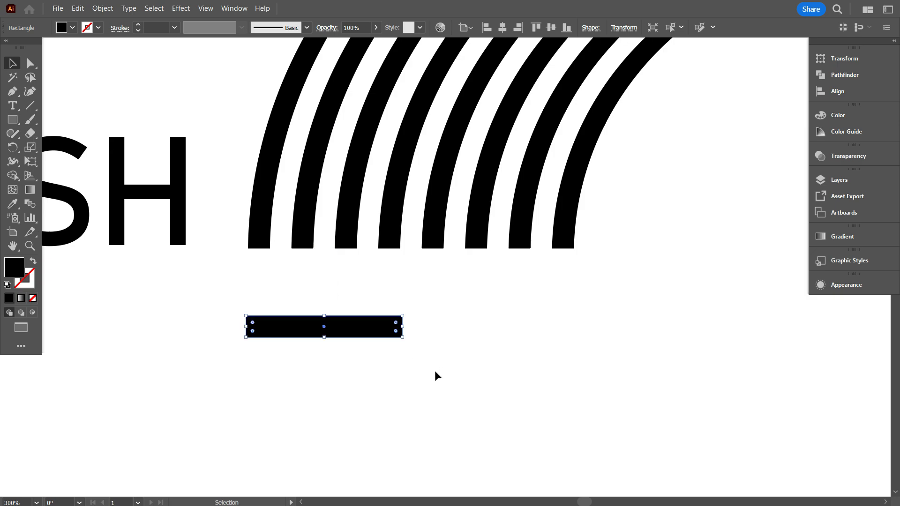
drag(404, 328, 655, 337)
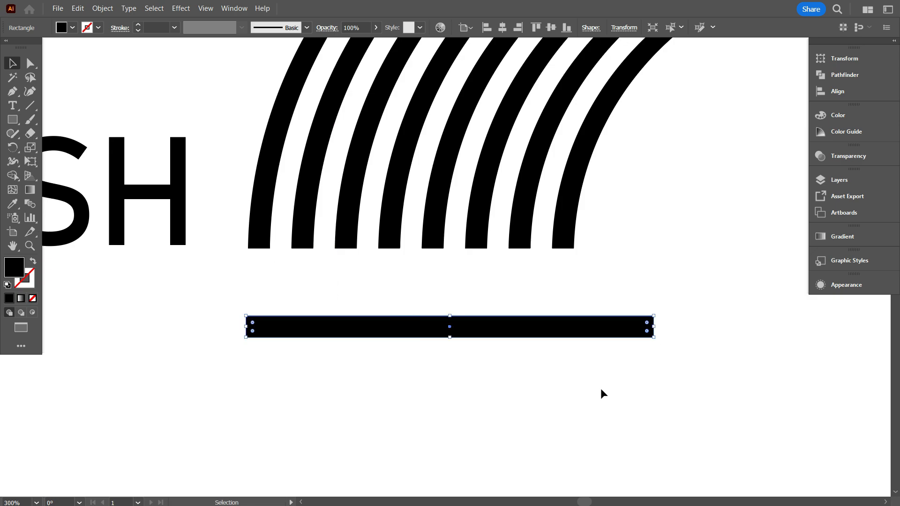
click(602, 390)
Move the bar over the bands' lower ends and duplicate it upward twice at equal spacing to get three parallel bars.
scroll(353, 386, up, 1)
click(369, 376)
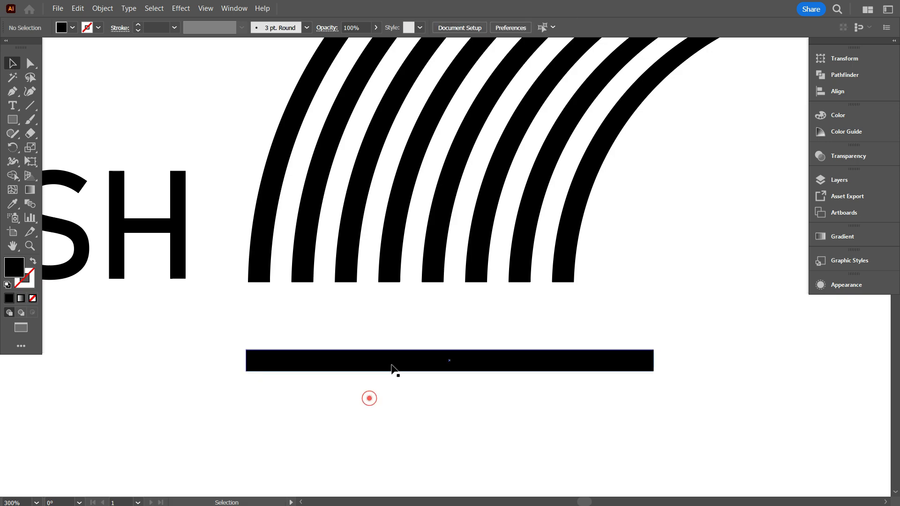
drag(394, 371, 380, 280)
scroll(390, 302, up, 1)
drag(411, 319, 412, 277)
key(ctrl+d)
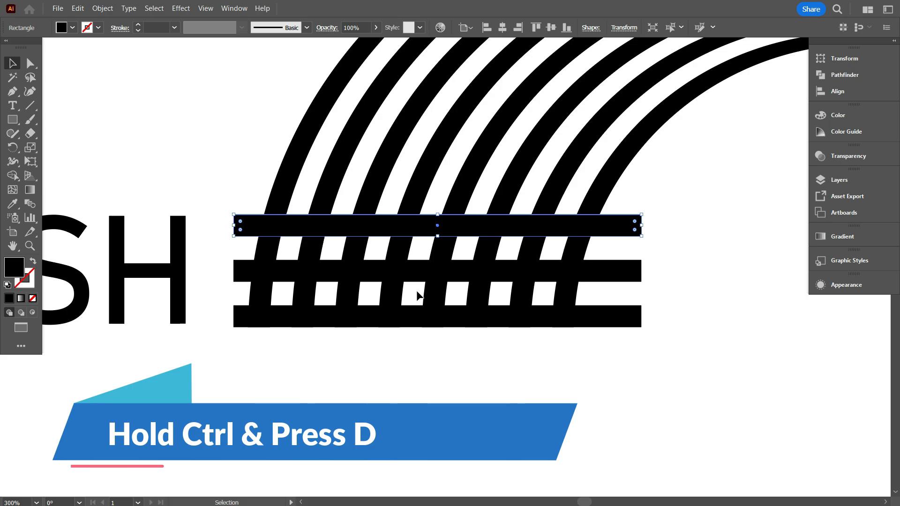
scroll(418, 293, down, 1)
click(526, 384)
click(528, 384)
Move the PUSH text up and to the left, away from the three bars.
scroll(528, 384, down, 1)
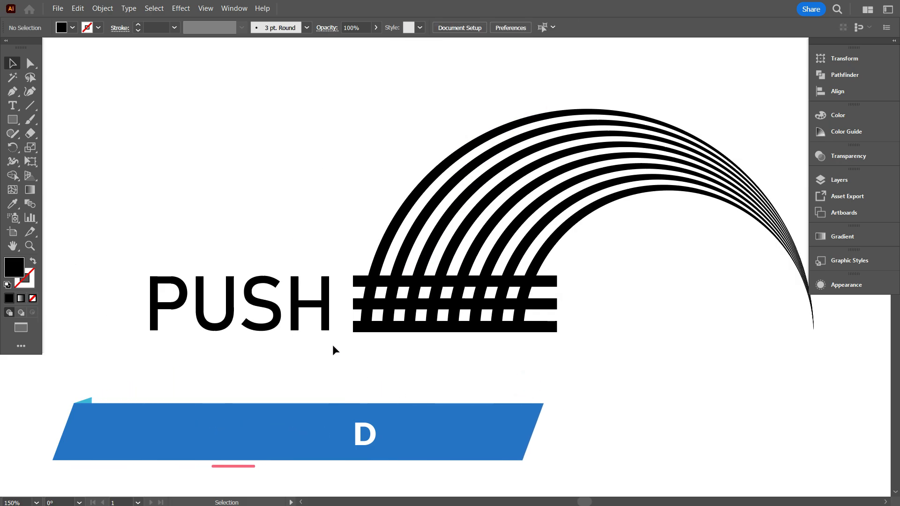
drag(318, 308, 267, 262)
scroll(351, 315, down, 1)
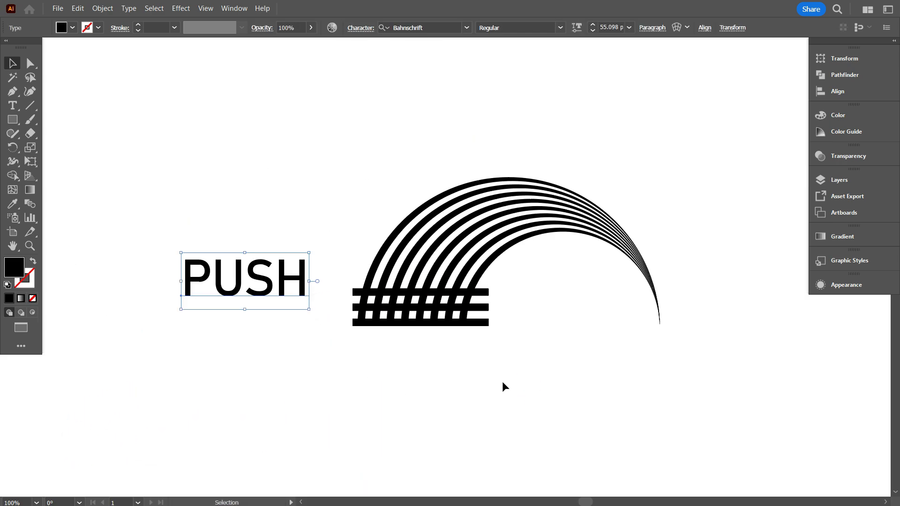
Group the three horizontal bars and place a duplicate of the group in the empty space right of the arch.
drag(491, 285, 490, 284)
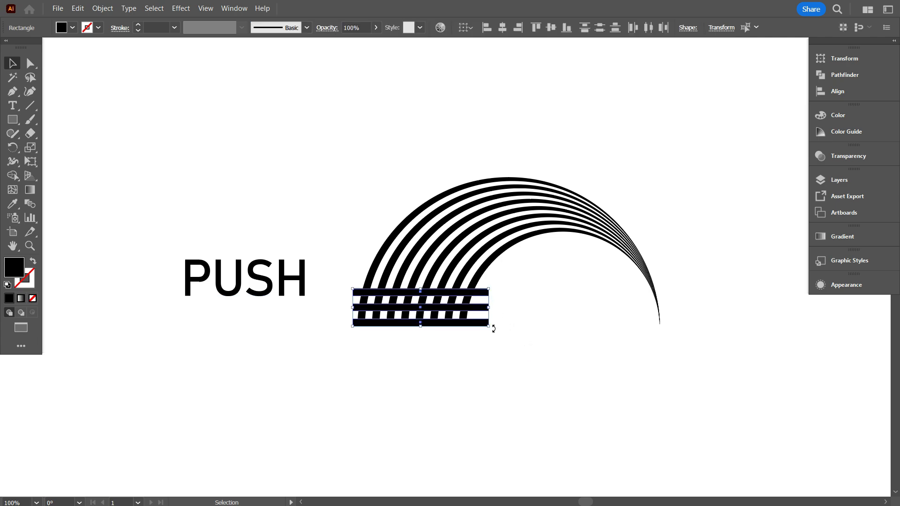
scroll(437, 342, down, 1)
right_click(561, 258)
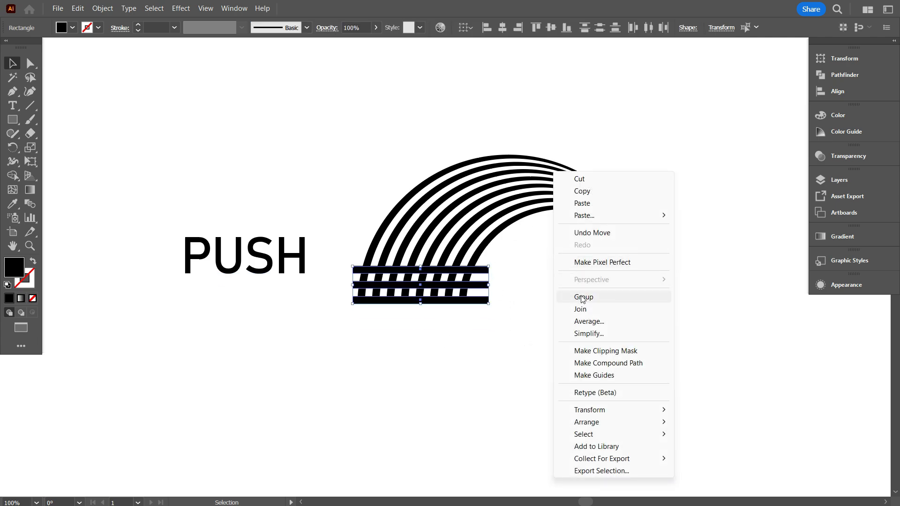
click(581, 282)
drag(561, 337, 419, 331)
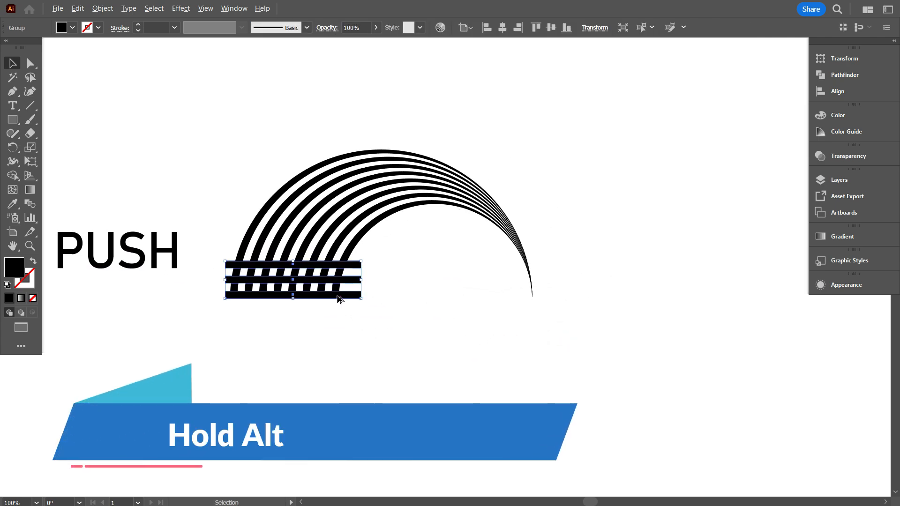
drag(338, 295, 742, 227)
click(604, 326)
scroll(339, 329, down, 2)
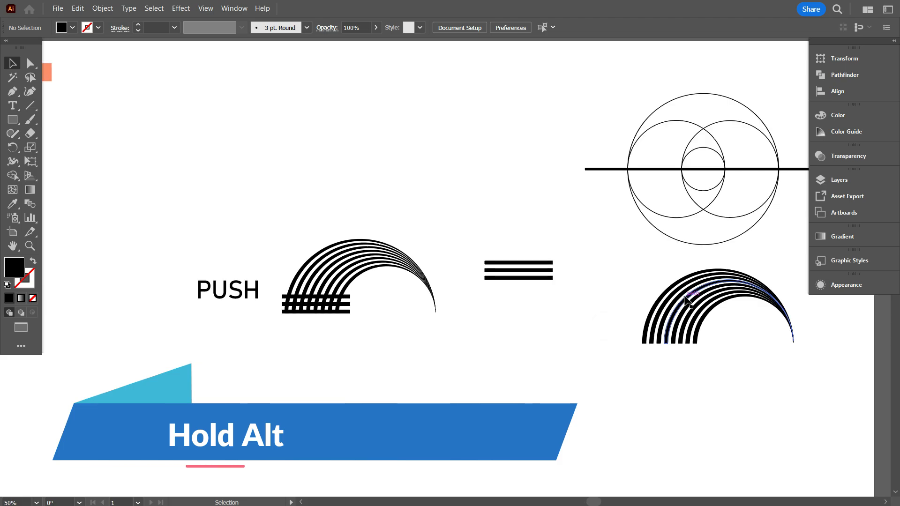
Examine in outline view how the three bars intersect the arch bands, and return to the normal preview.
scroll(535, 337, up, 1)
scroll(186, 321, up, 2)
scroll(243, 302, up, 1)
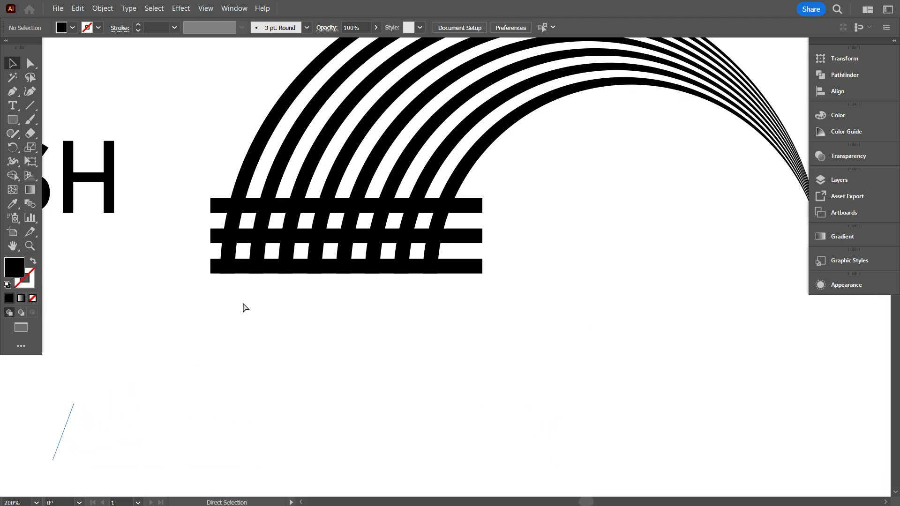
key(ctrl+y)
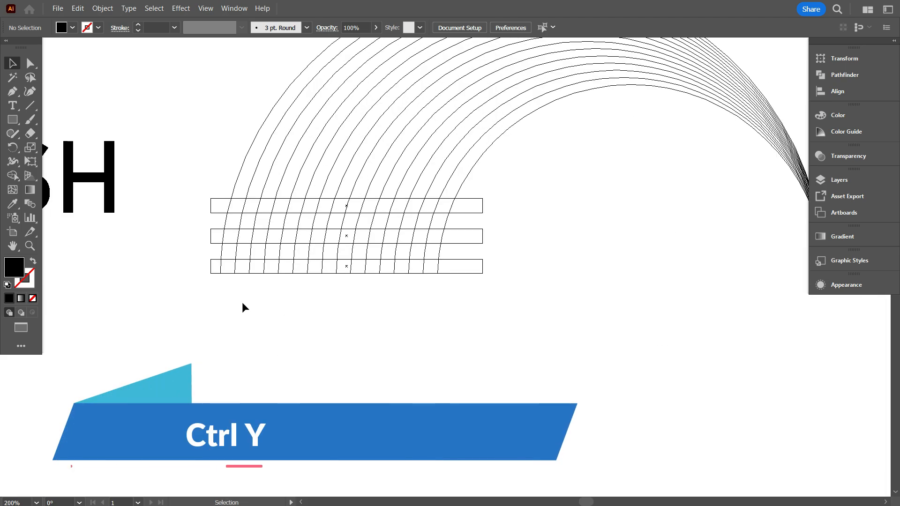
scroll(242, 305, up, 3)
scroll(248, 305, up, 2)
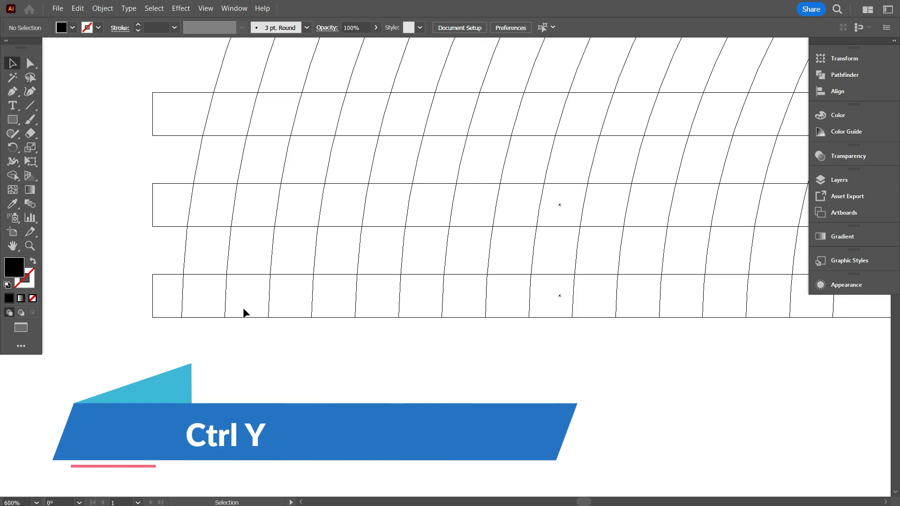
scroll(207, 318, down, 2)
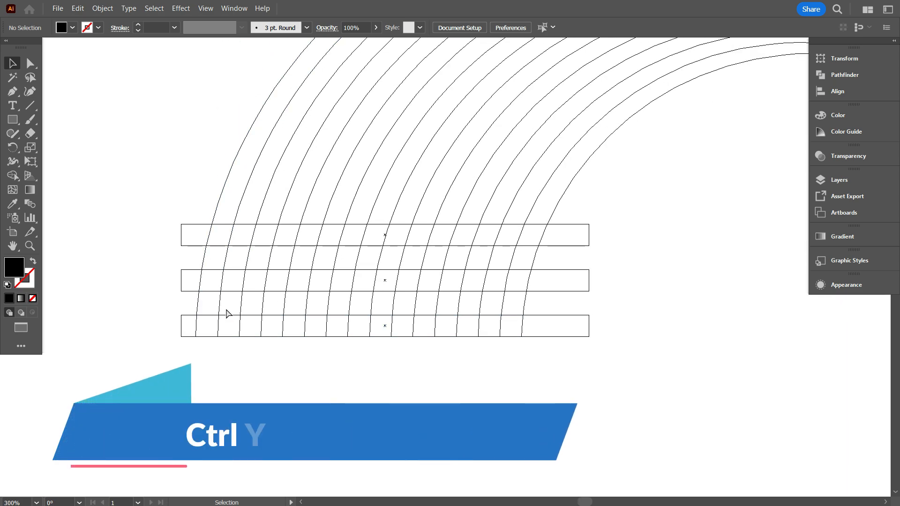
key(ctrl+y)
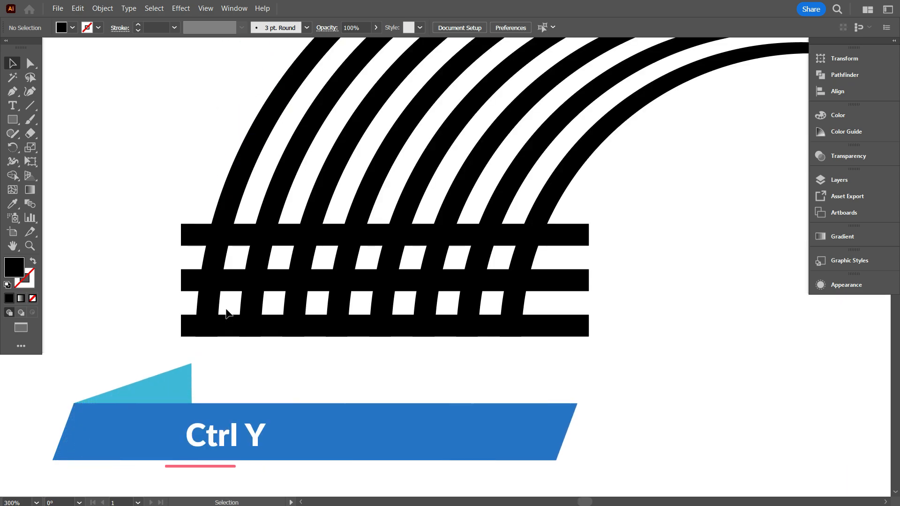
Select the arch and bars together and use Shape Builder to remove the bar ends projecting left of the first band.
scroll(227, 313, down, 3)
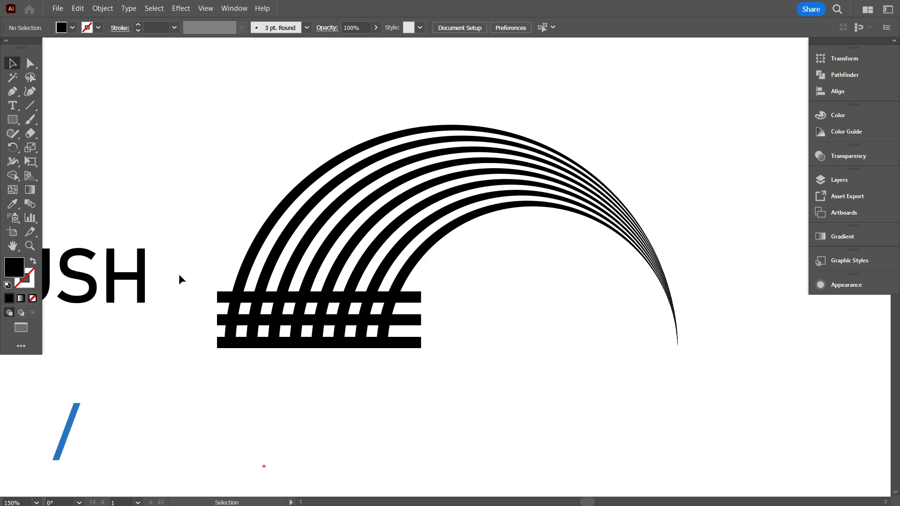
scroll(139, 283, left, 3)
scroll(424, 388, up, 1)
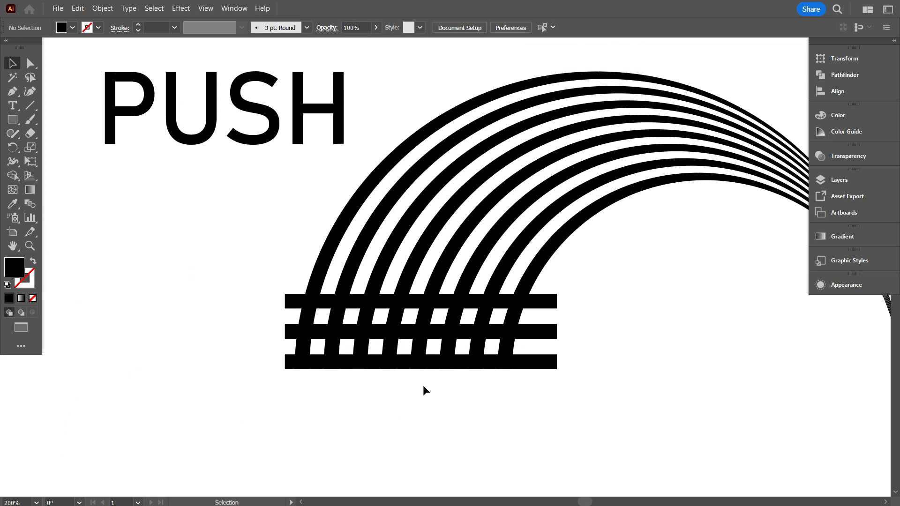
drag(560, 407, 269, 254)
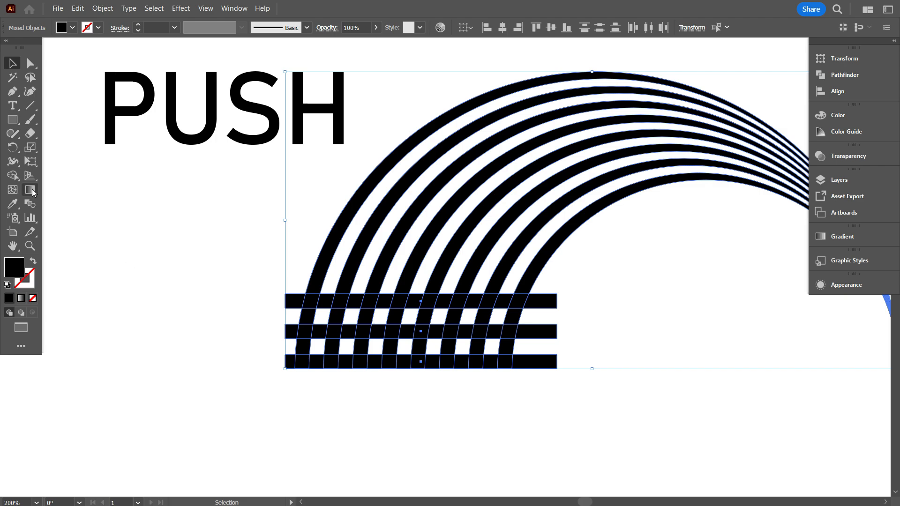
click(18, 176)
scroll(307, 388, up, 1)
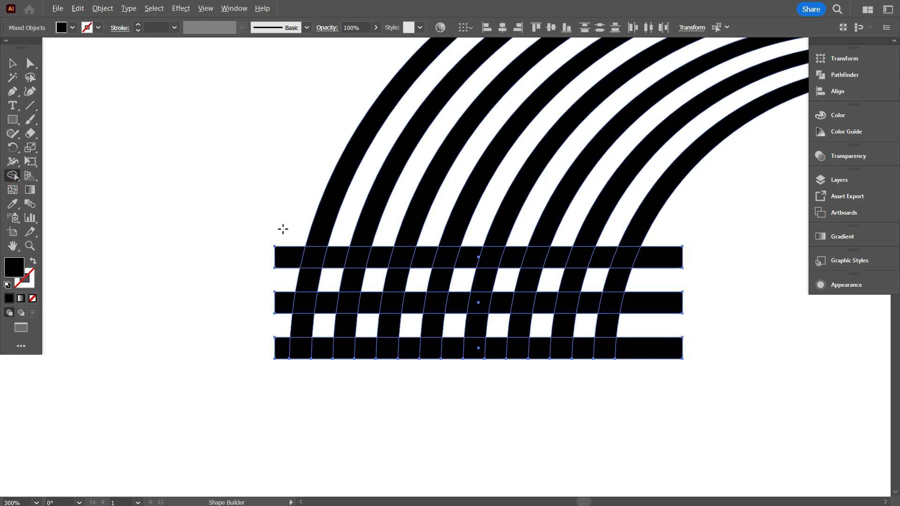
drag(283, 229, 278, 358)
Remove the top and bottom bar pieces between the first two bands, plus the second band's foot below the middle bar.
scroll(312, 378, up, 1)
alt+click(329, 346)
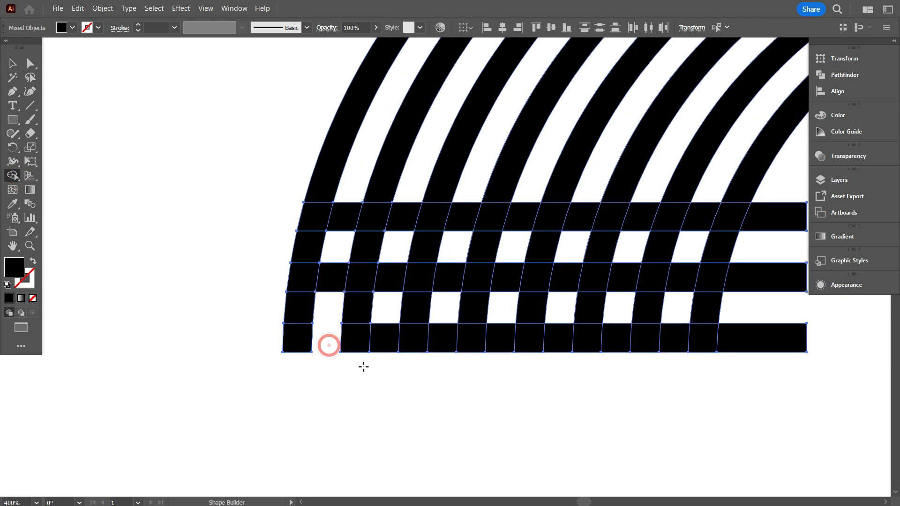
scroll(363, 366, up, 1)
alt+click(358, 367)
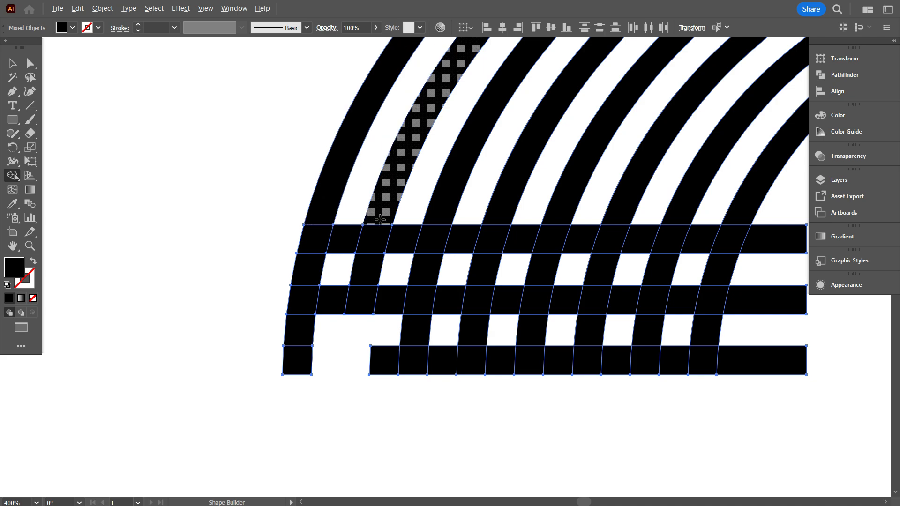
alt+click(349, 238)
Merge the first band, the middle bar piece and the second band into one shape forming the letter P.
drag(317, 236, 295, 360)
drag(319, 200, 311, 256)
mouse_move(306, 291)
mouse_down()
mouse_move(354, 304)
mouse_move(387, 198)
mouse_up()
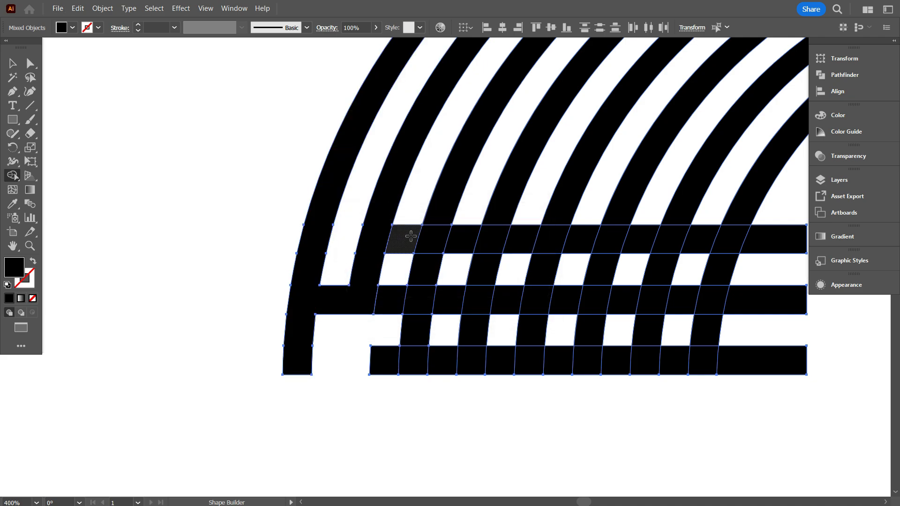
Clear the bar pieces between bands two and three and the upper two between bands three and four, merging the rest into a U.
alt+click(411, 236)
alt+click(392, 297)
alt+click(379, 359)
alt+click(464, 241)
alt+click(448, 300)
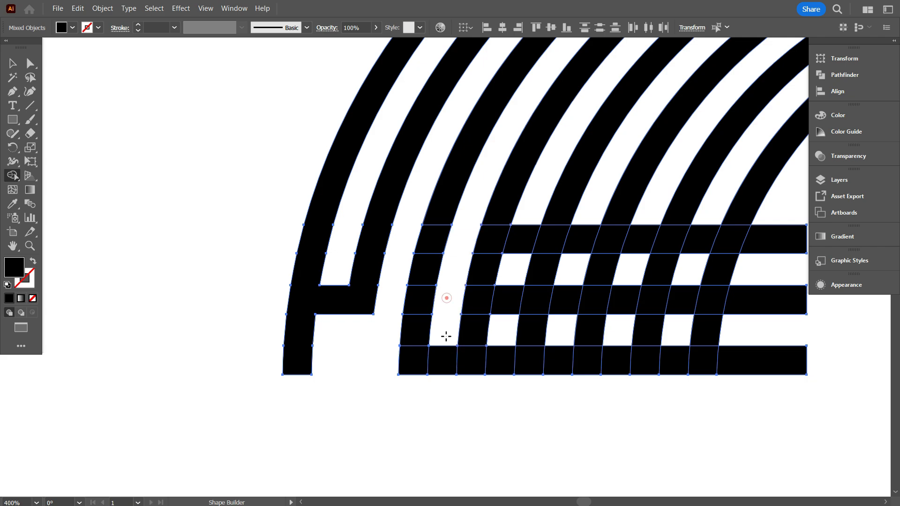
mouse_move(438, 209)
mouse_down()
mouse_move(412, 357)
mouse_move(458, 368)
mouse_move(483, 328)
mouse_move(498, 205)
mouse_up()
Clear the bar pieces between bands four and five and the top one between five and six, then merge the S-shaped path.
alt+click(520, 236)
alt+click(506, 300)
alt+click(493, 365)
mouse_move(590, 343)
mouse_down()
mouse_move(545, 338)
mouse_move(468, 360)
mouse_up()
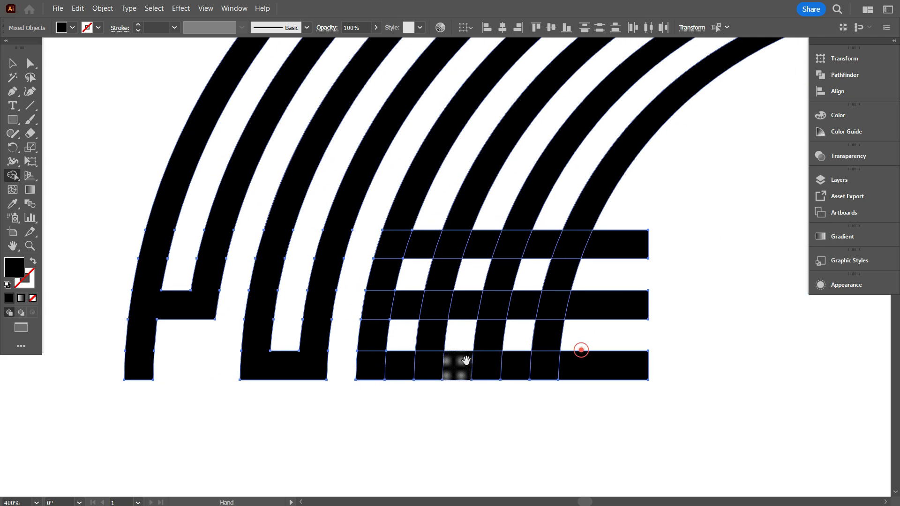
alt+click(424, 243)
scroll(459, 235, down, 1)
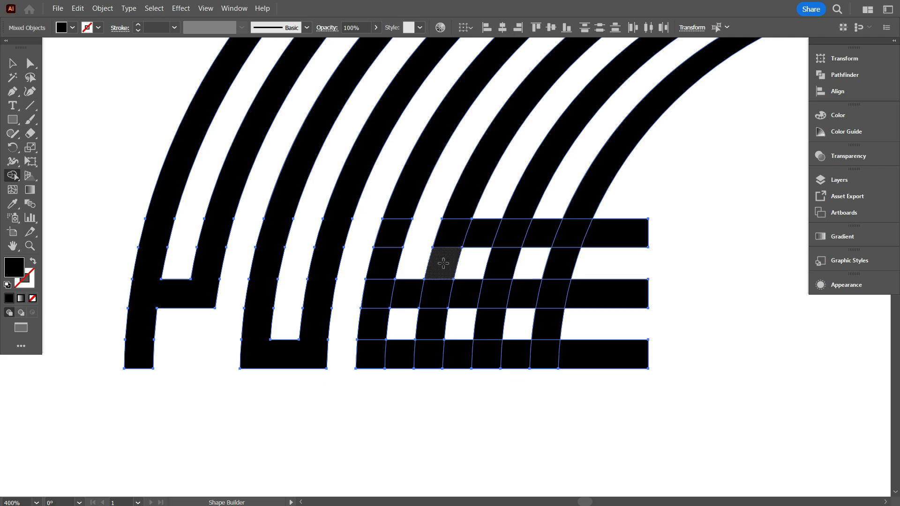
mouse_move(398, 207)
mouse_down()
mouse_move(378, 286)
mouse_move(435, 298)
mouse_move(430, 353)
mouse_move(378, 353)
mouse_up()
Remove the bar pieces between bands six and seven, those beyond band eight, and the top and bottom ones between seven and eight.
alt+click(485, 231)
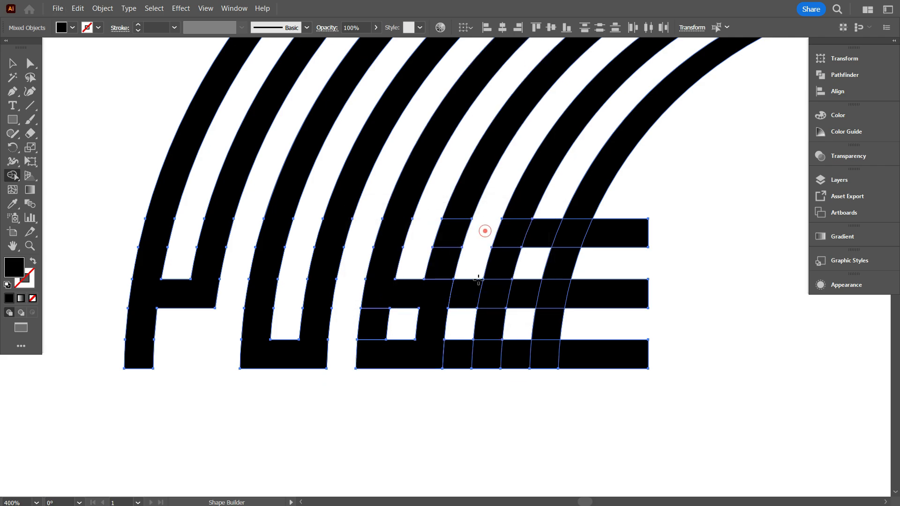
drag(628, 207, 592, 407)
alt+click(539, 234)
alt+click(520, 356)
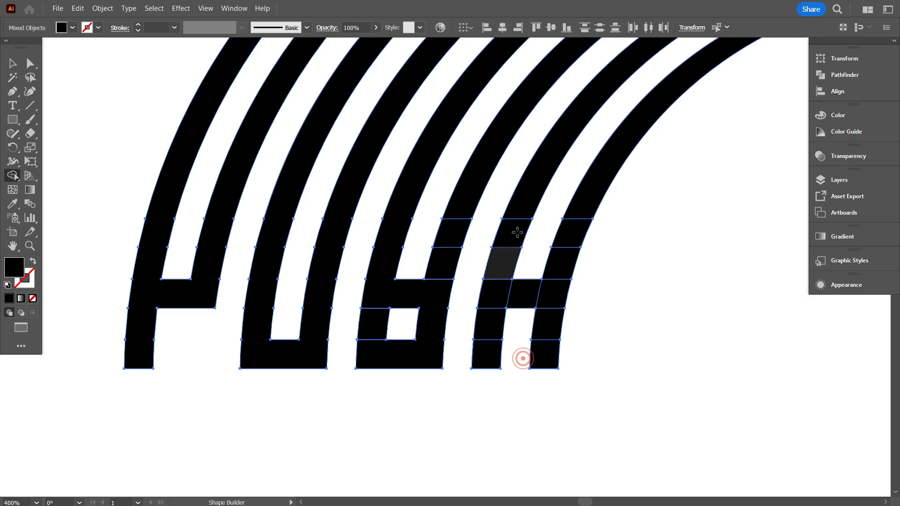
Merge the pieces of bands seven and eight with the middle bar piece between them into the letter H.
drag(519, 207, 487, 353)
drag(598, 194, 549, 349)
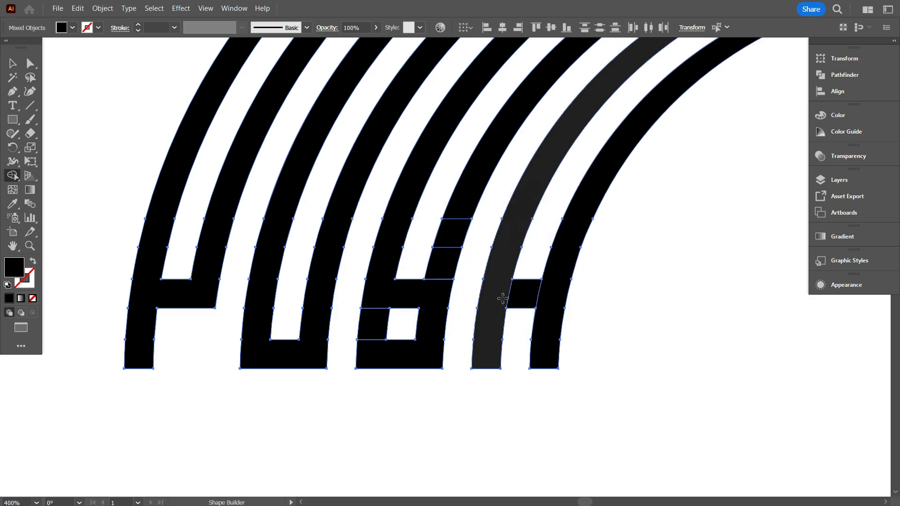
mouse_move(501, 299)
mouse_down()
mouse_move(546, 298)
mouse_move(469, 301)
mouse_up()
scroll(469, 301, down, 2)
click(14, 64)
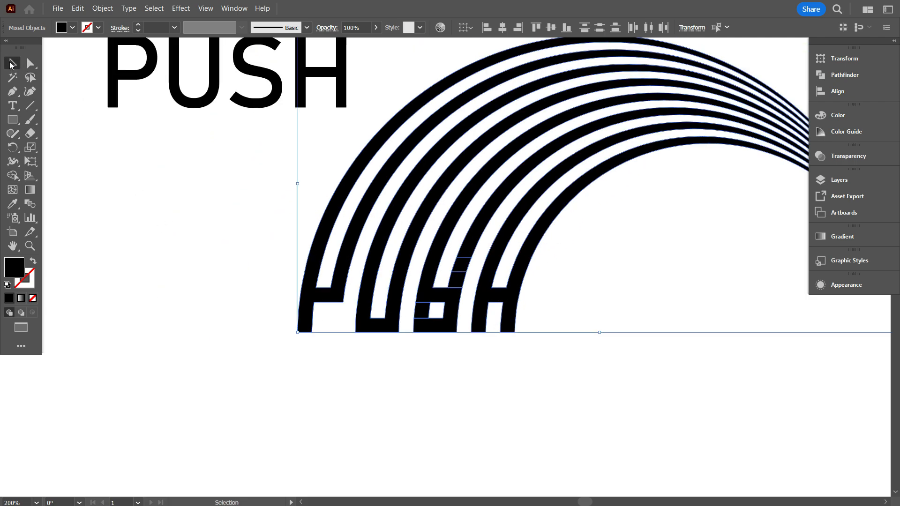
click(118, 181)
Examine the merged letter shapes at the lower ends of the bands.
scroll(540, 376, up, 1)
scroll(306, 354, up, 1)
scroll(306, 350, up, 1)
scroll(542, 363, down, 3)
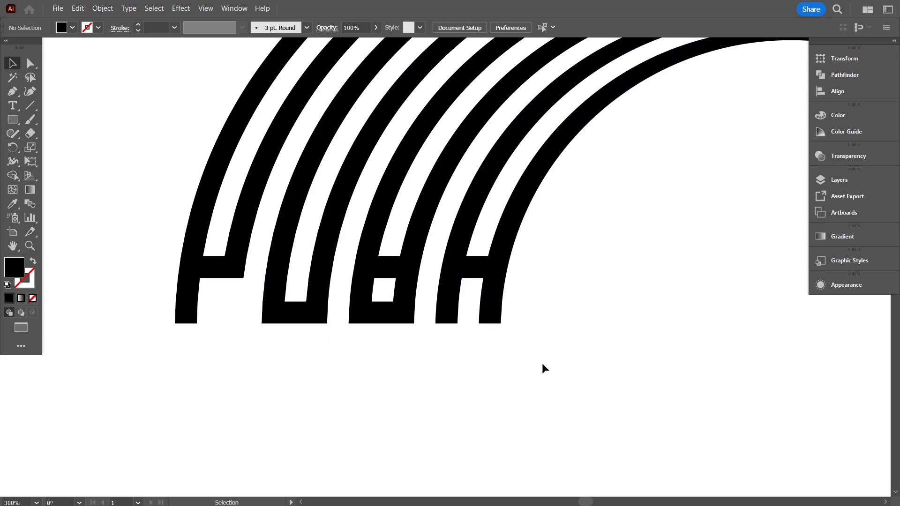
scroll(521, 343, down, 1)
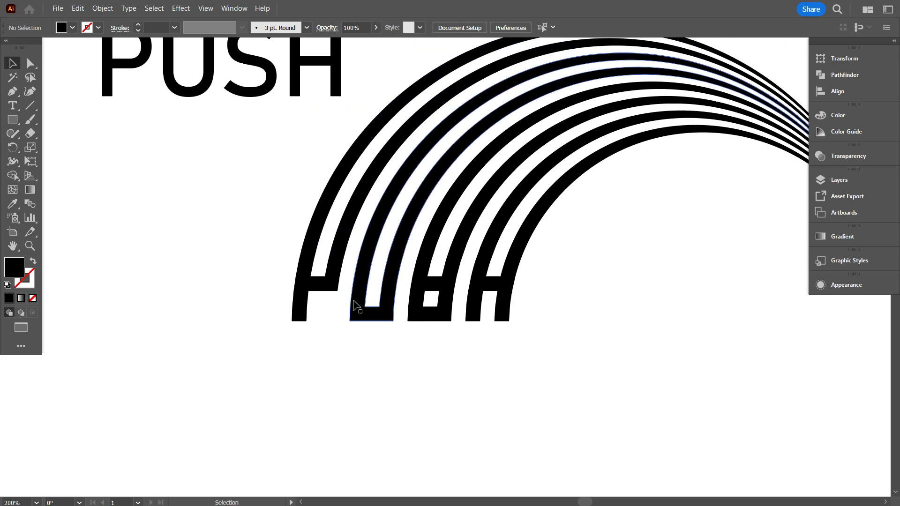
scroll(339, 321, down, 1)
scroll(341, 321, up, 1)
scroll(469, 354, up, 1)
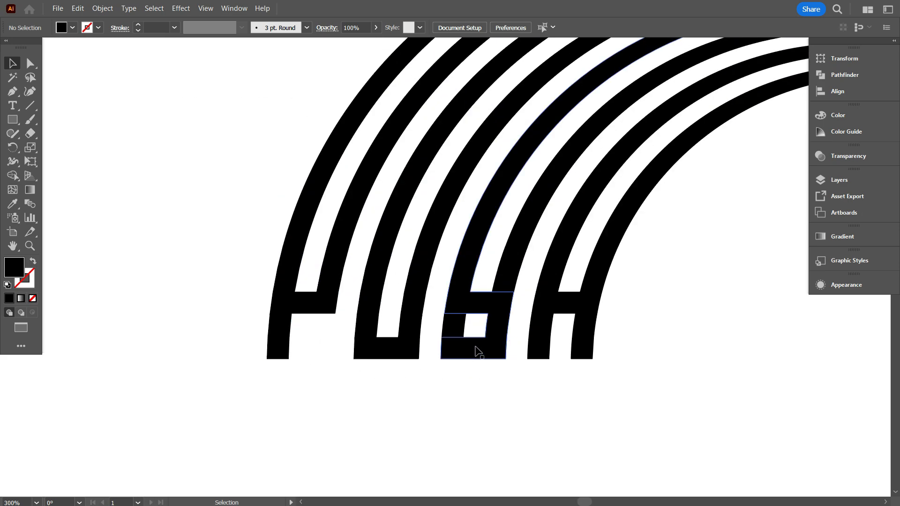
Round the outer and inner corners of the P where its crossbar meets the second band.
click(317, 298)
scroll(324, 305, up, 1)
scroll(224, 255, down, 1)
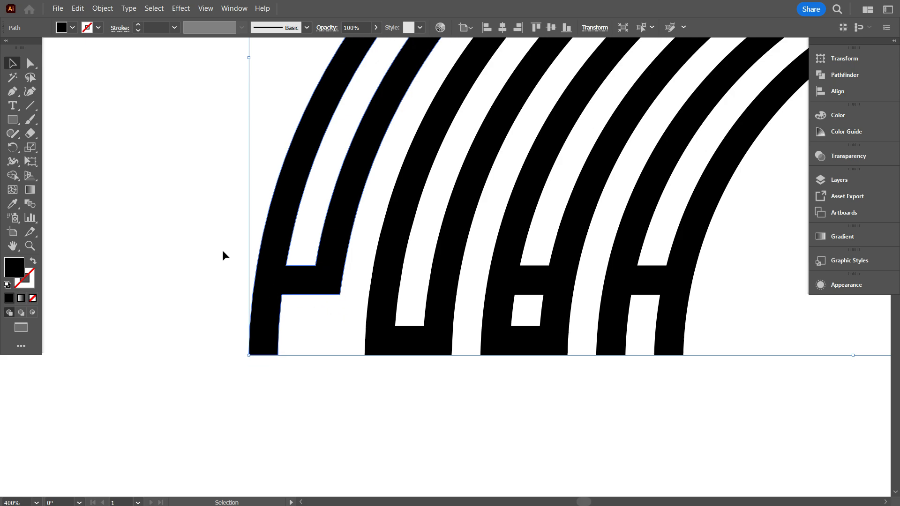
click(32, 65)
scroll(331, 294, up, 1)
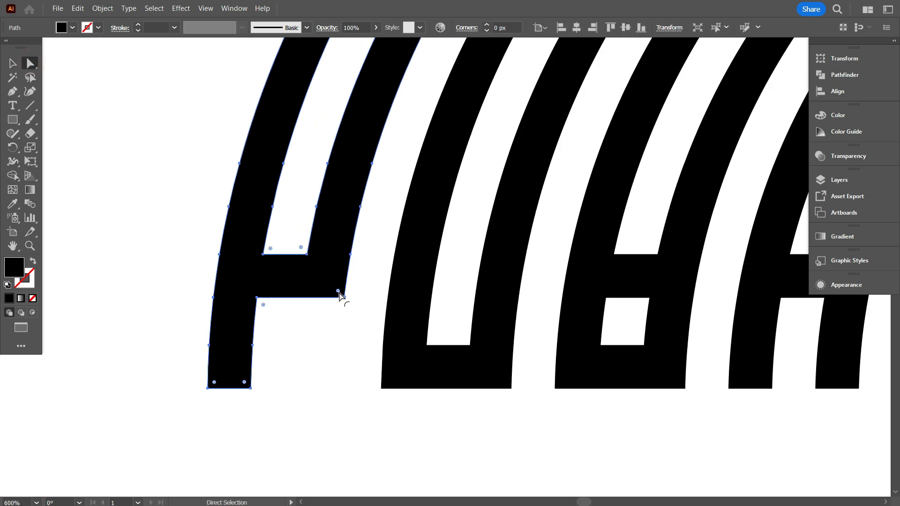
mouse_move(313, 282)
mouse_down()
mouse_move(281, 265)
mouse_move(313, 294)
mouse_up()
drag(271, 243, 260, 272)
click(184, 235)
scroll(342, 336, down, 2)
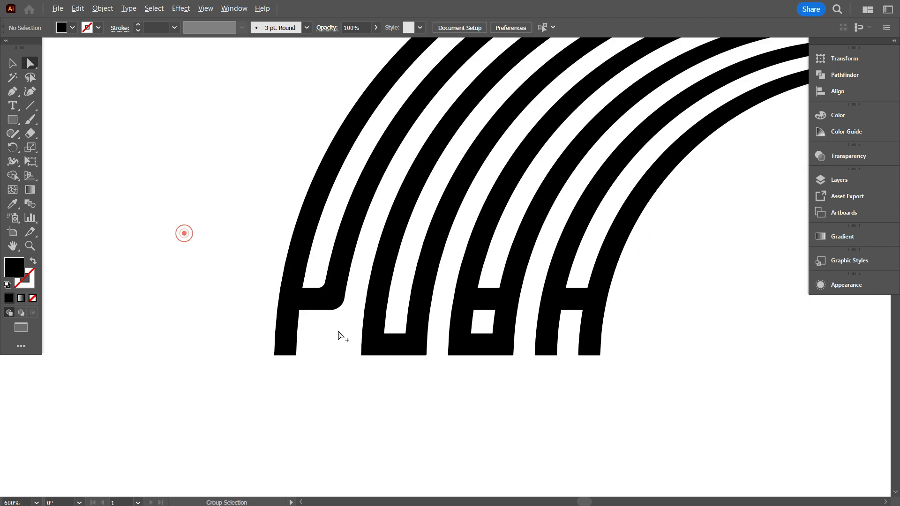
Adjust the P's outer bowl corner to a radius of about 9.4 px and its inner corner to about 2.7 px.
scroll(335, 305, up, 3)
click(331, 310)
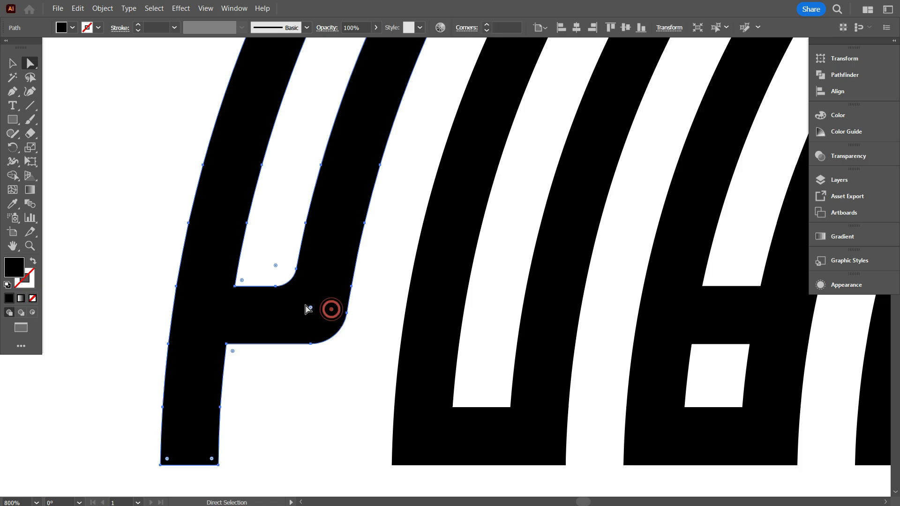
drag(310, 311, 223, 298)
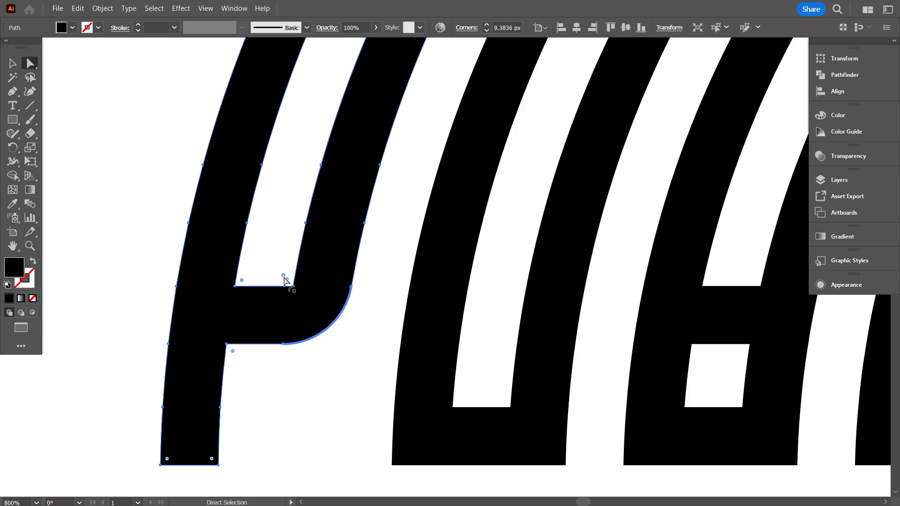
drag(288, 281, 250, 294)
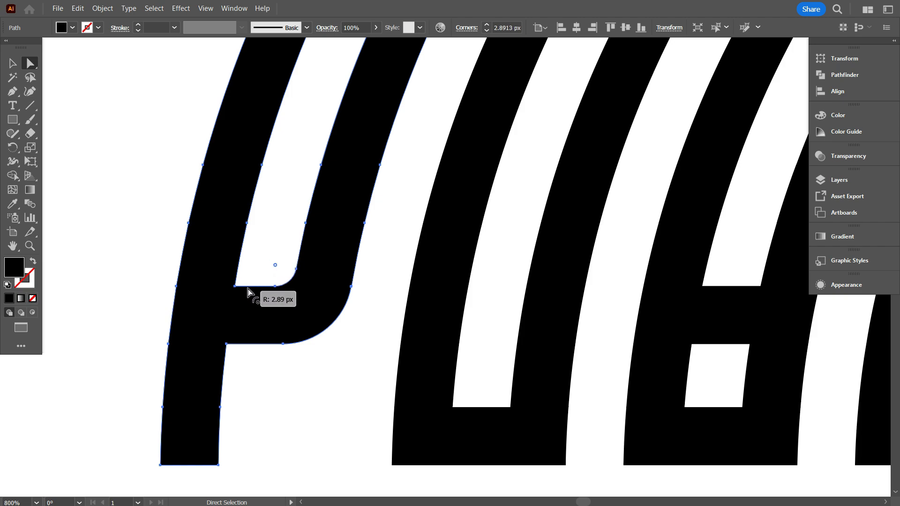
scroll(304, 410, down, 6)
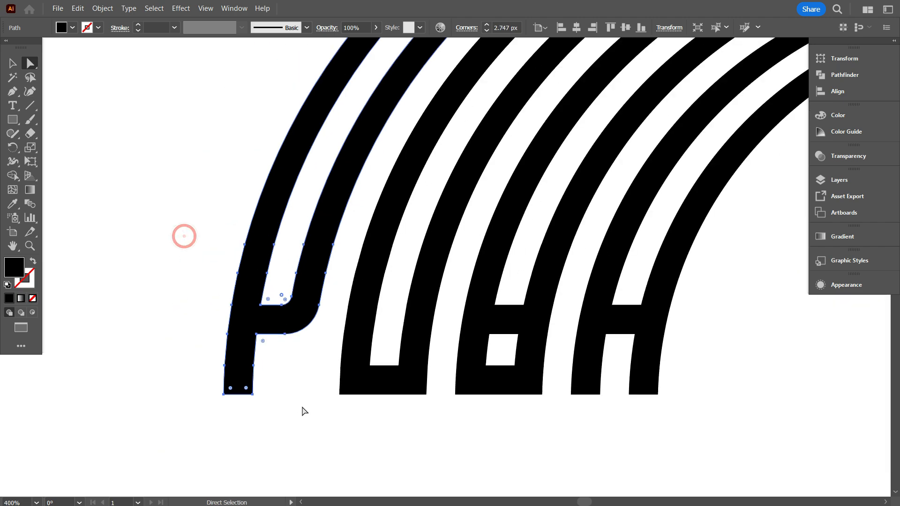
click(304, 411)
Round both inner corners of the U fully, with a radius of about 3.9 px.
scroll(323, 406, up, 3)
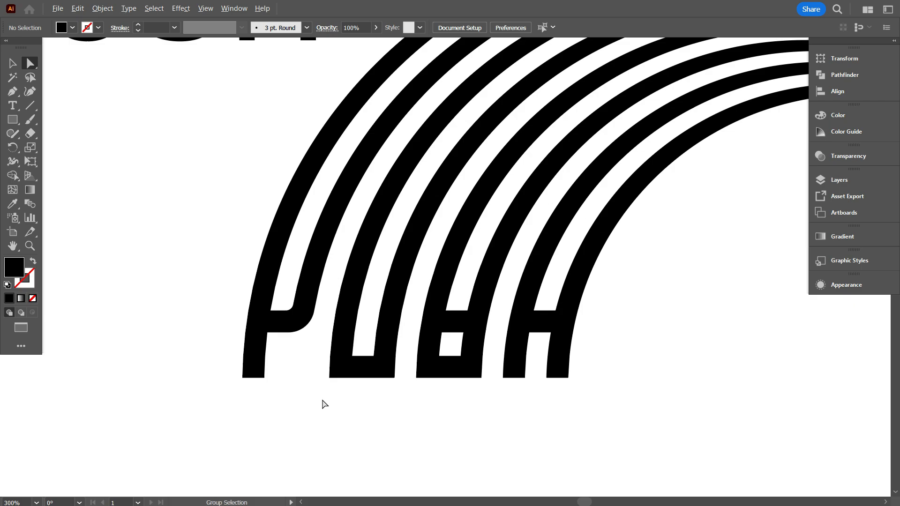
click(387, 358)
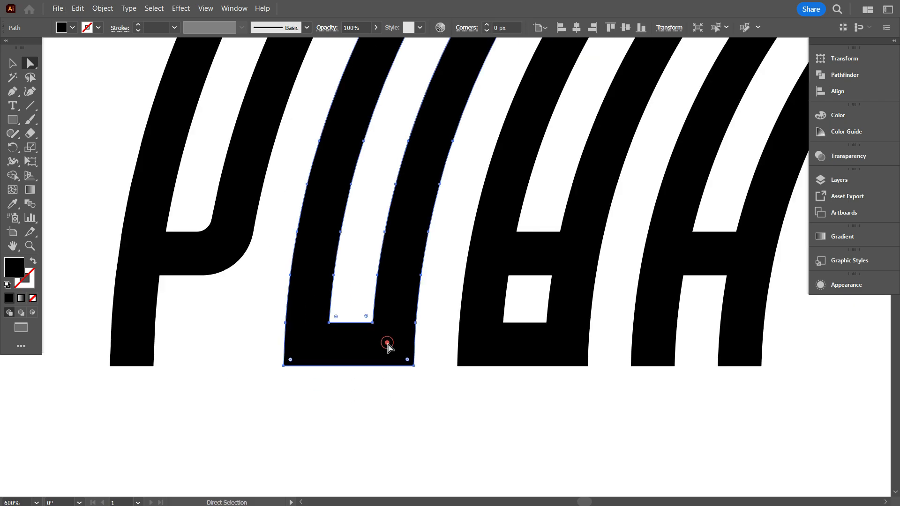
scroll(378, 326, up, 1)
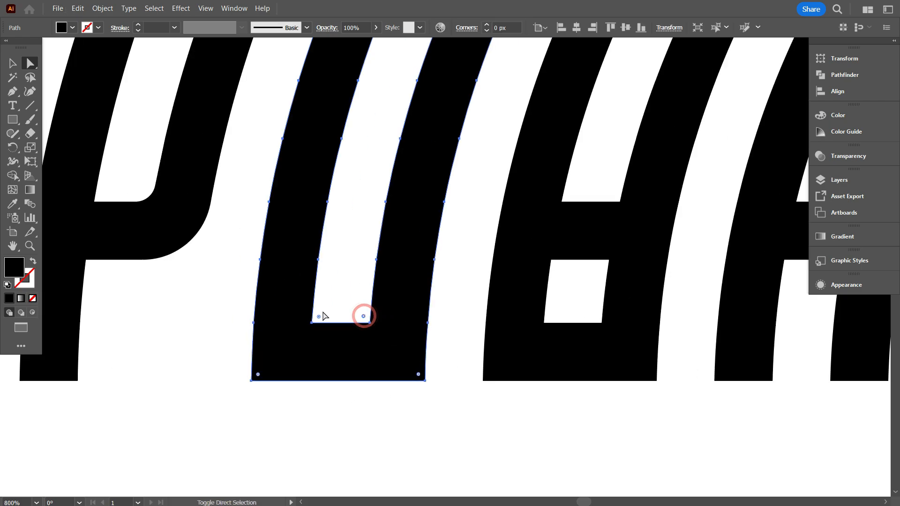
drag(319, 318, 376, 356)
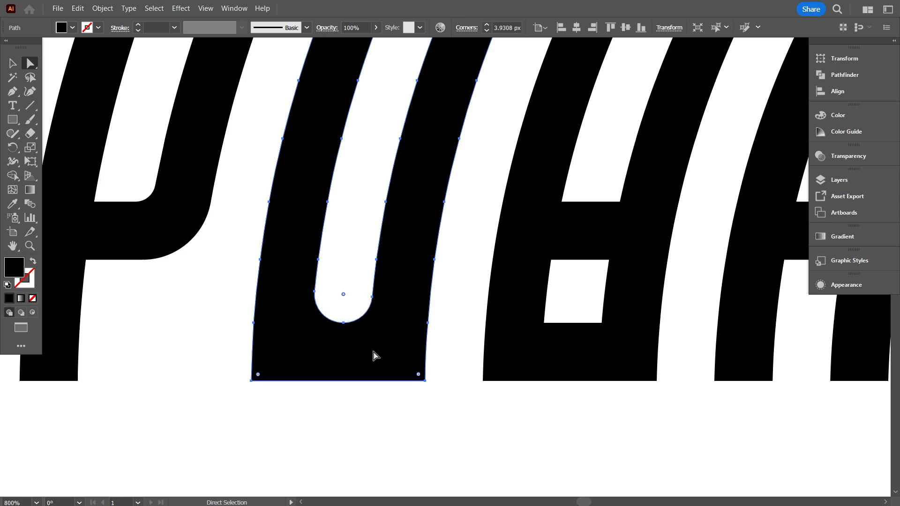
Try rounding the U's two outer base corners to about 7.4 px and reset their radius to 0 px.
click(361, 398)
click(347, 367)
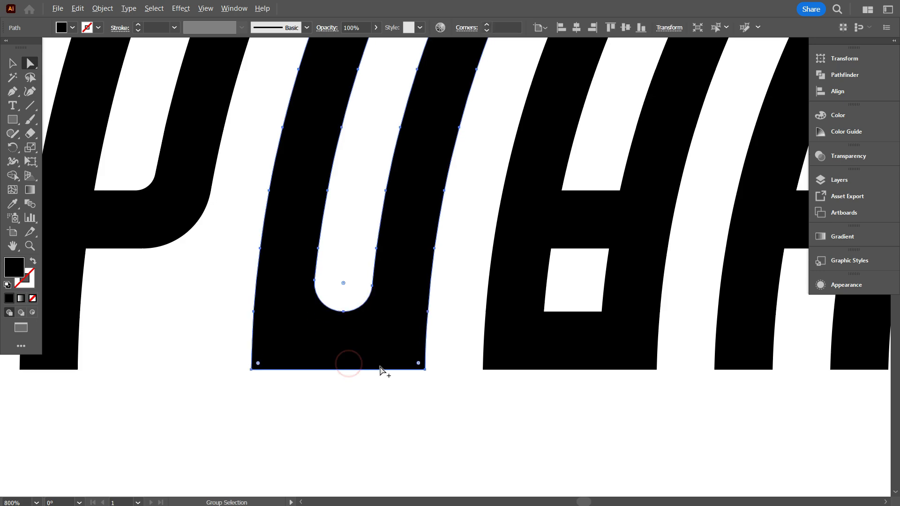
scroll(382, 370, up, 1)
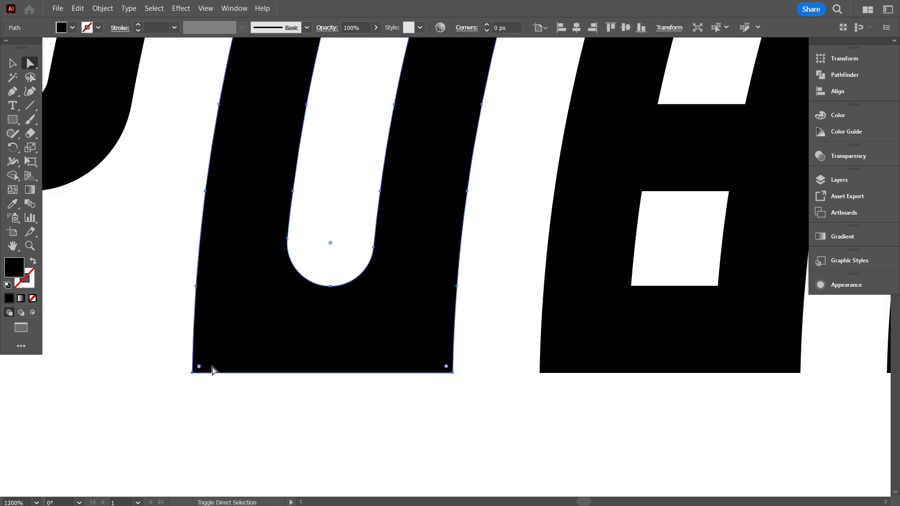
drag(199, 366, 317, 194)
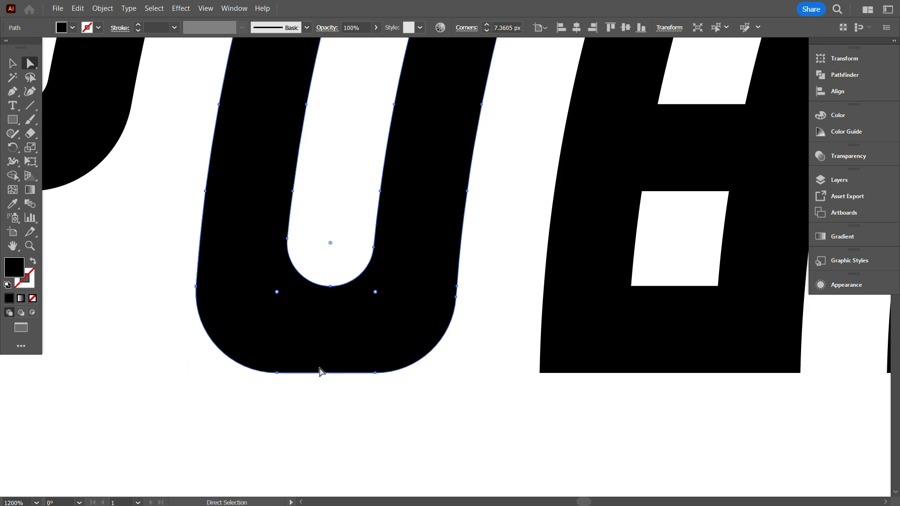
scroll(338, 403, down, 3)
scroll(340, 407, up, 2)
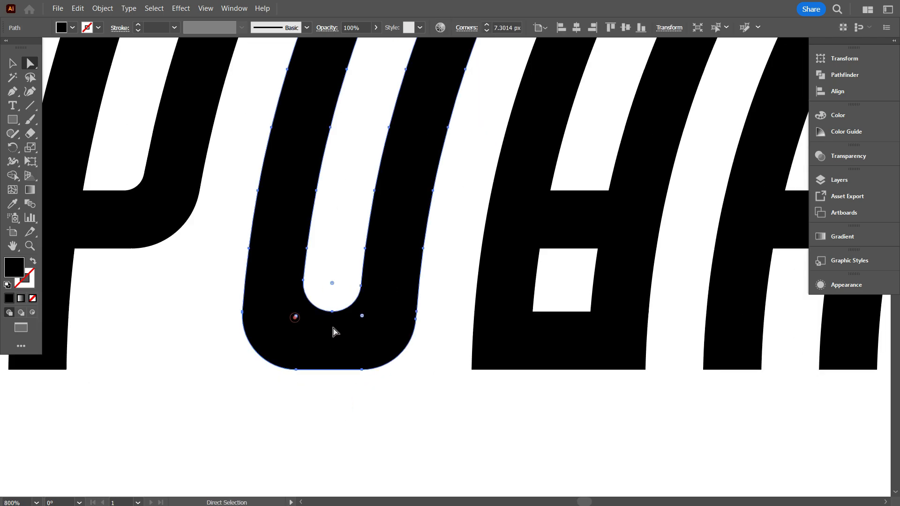
drag(362, 318, 405, 424)
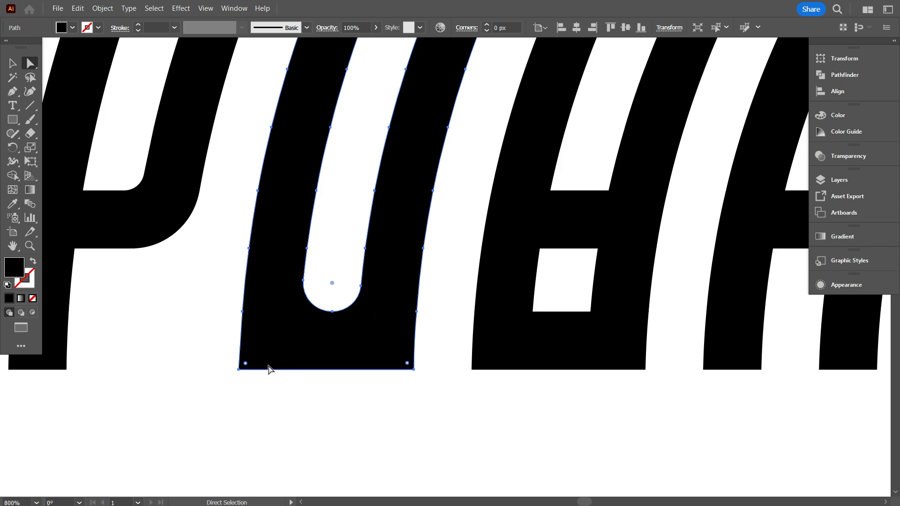
Delete the anchor points on both outer edges of the U, level with the bottom of its inner curve.
scroll(248, 338, up, 5)
scroll(255, 260, down, 3)
scroll(253, 271, up, 1)
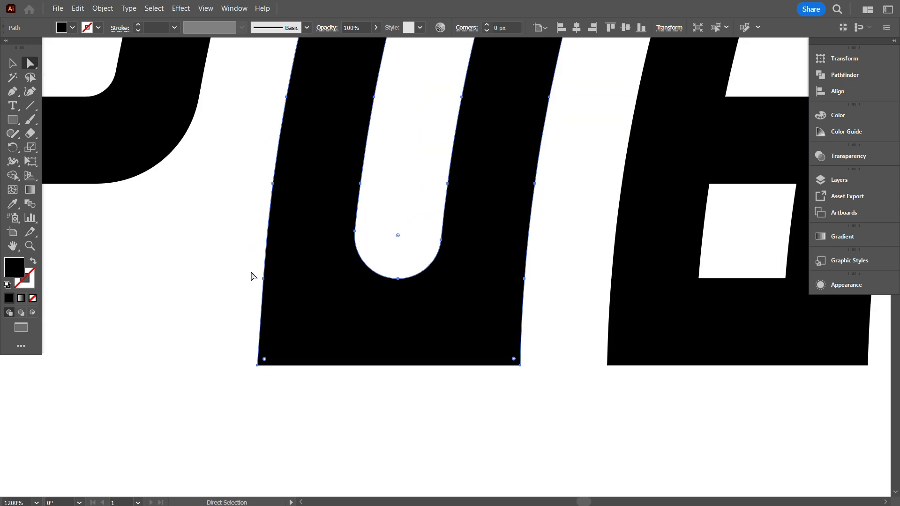
drag(13, 95, 50, 123)
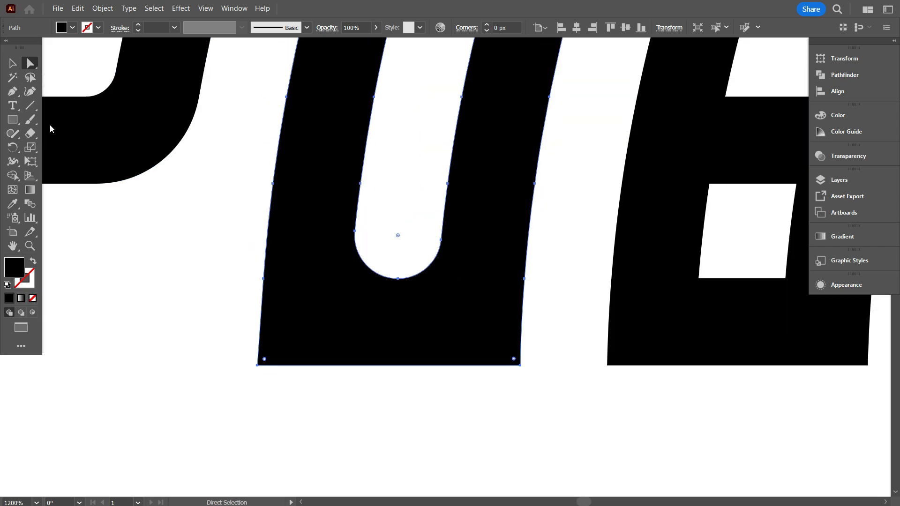
click(264, 279)
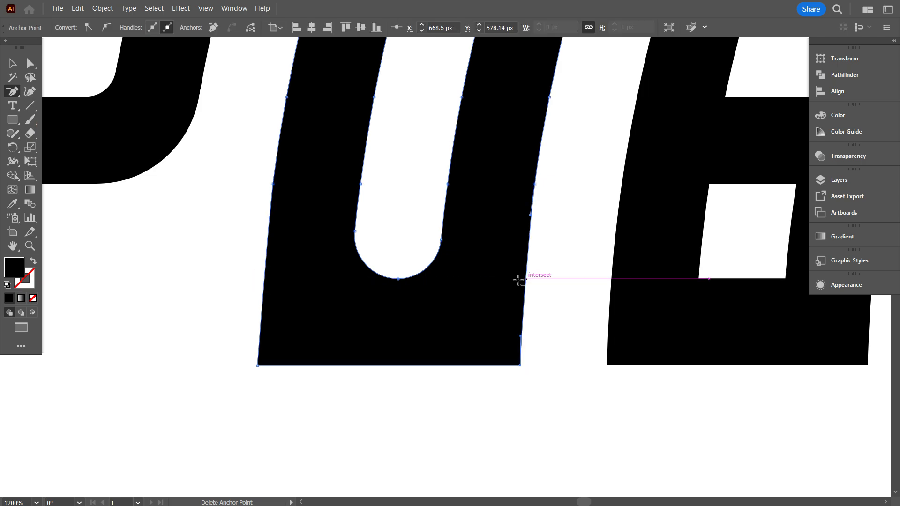
scroll(383, 312, down, 2)
Round the U's two outer base corners into a full curve with a radius of about 11.8 px.
click(31, 64)
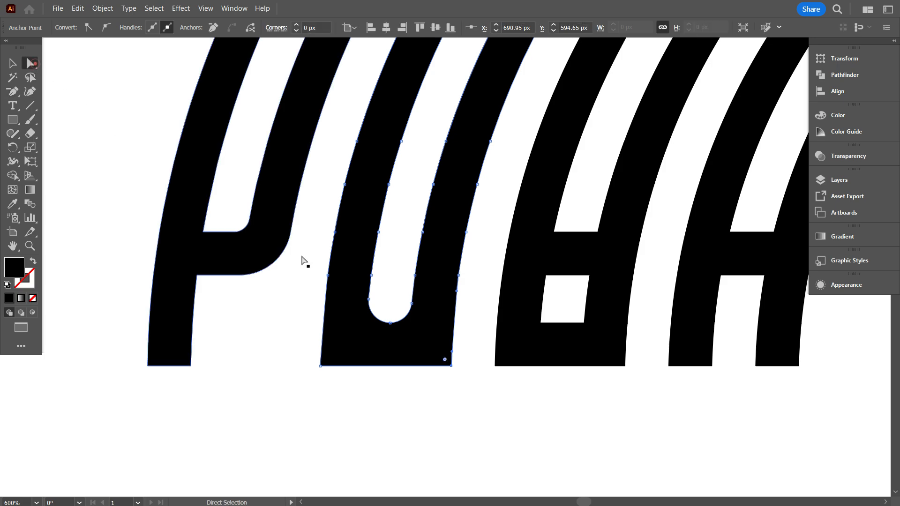
click(385, 350)
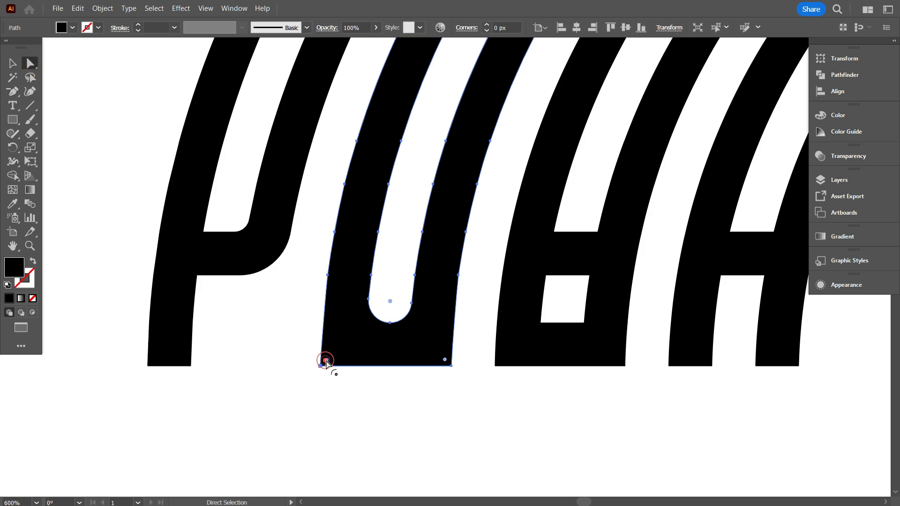
drag(446, 364, 342, 237)
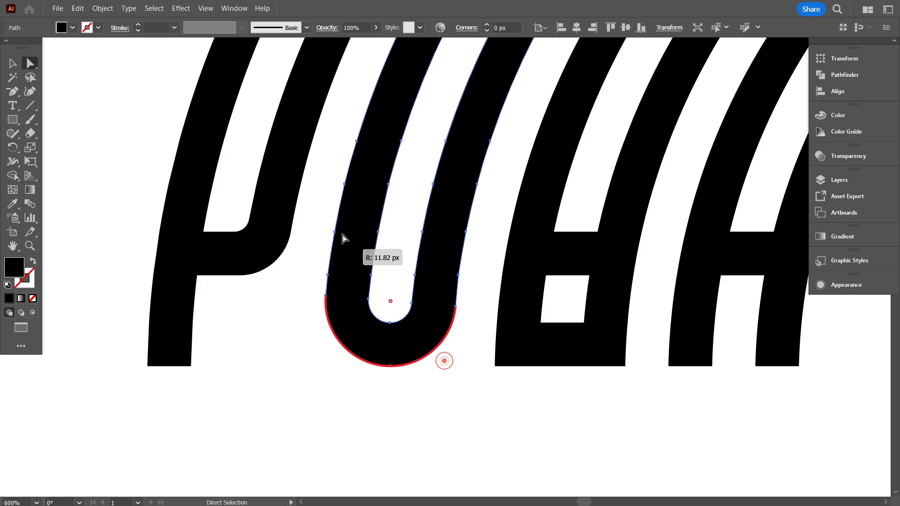
click(302, 328)
Round the two inner corners of the S's lower opening to a radius of about 2.7 px.
scroll(251, 380, down, 3)
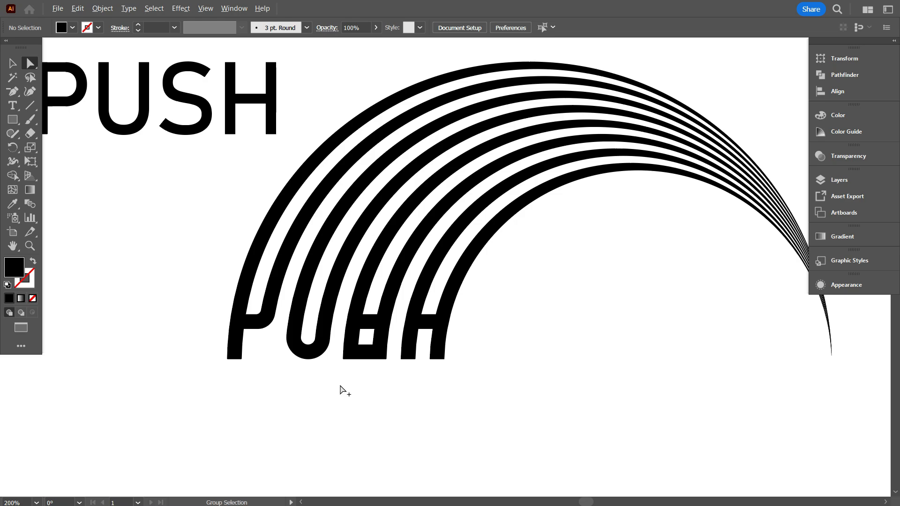
scroll(341, 386, up, 1)
scroll(199, 300, up, 1)
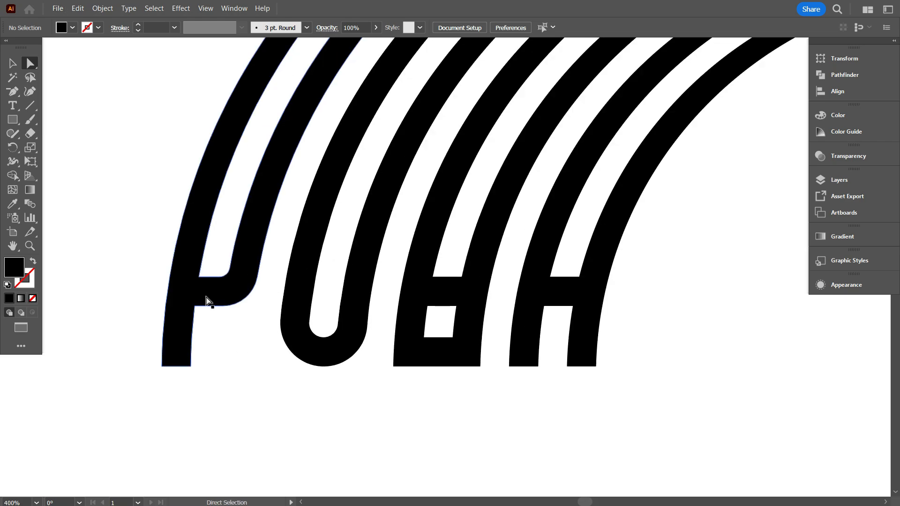
scroll(206, 297, down, 1)
scroll(417, 357, up, 3)
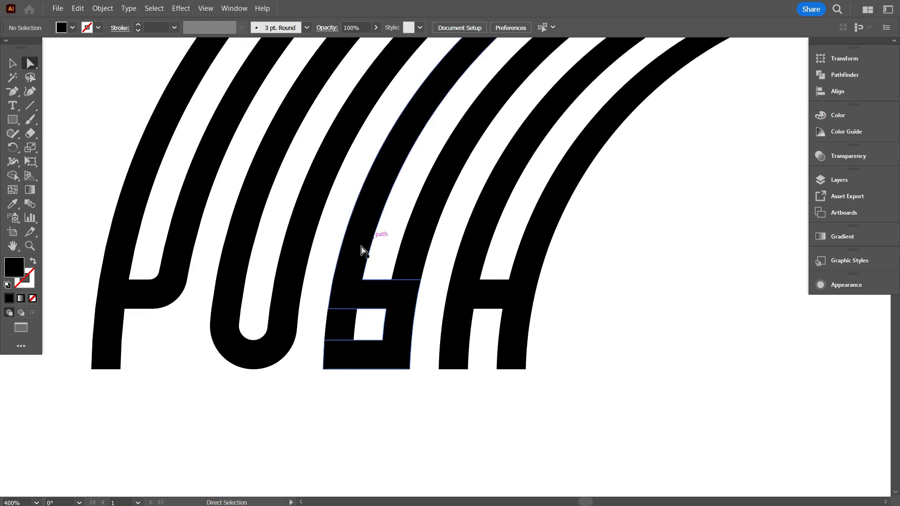
scroll(352, 263, up, 1)
scroll(394, 310, up, 2)
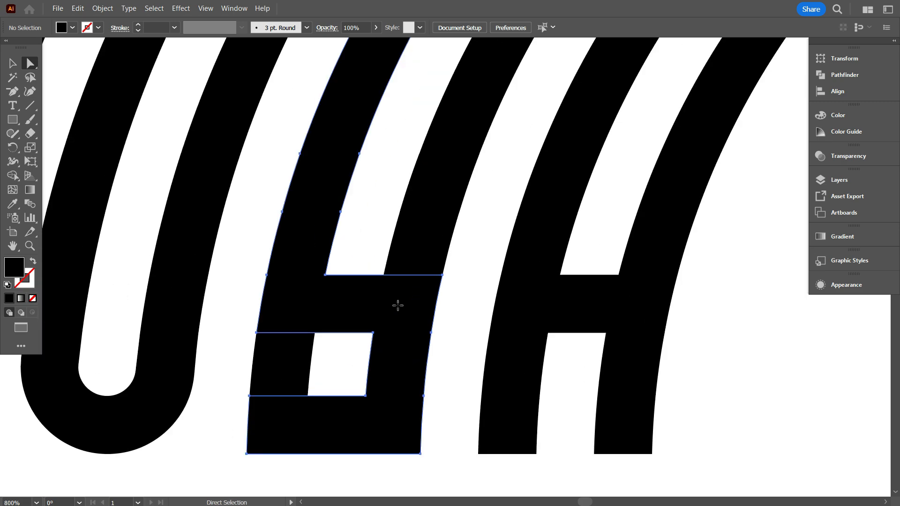
click(396, 310)
scroll(397, 310, down, 1)
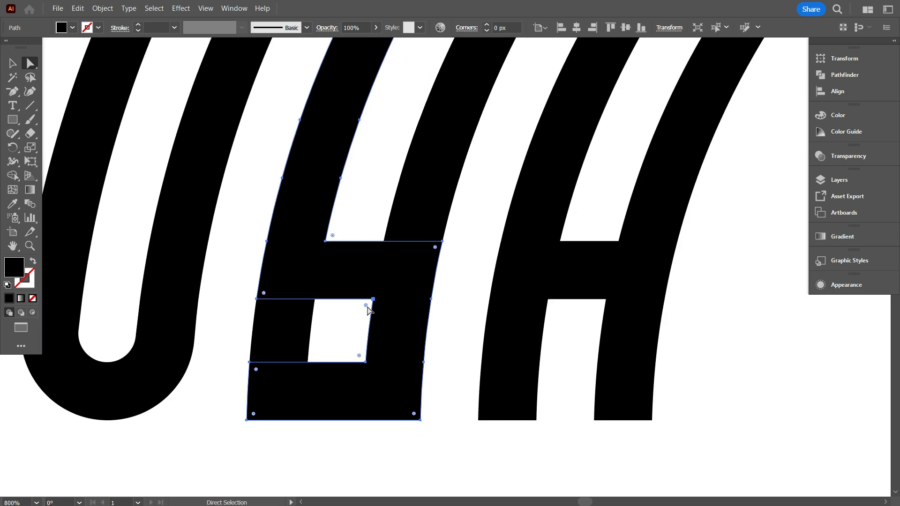
drag(359, 358, 333, 355)
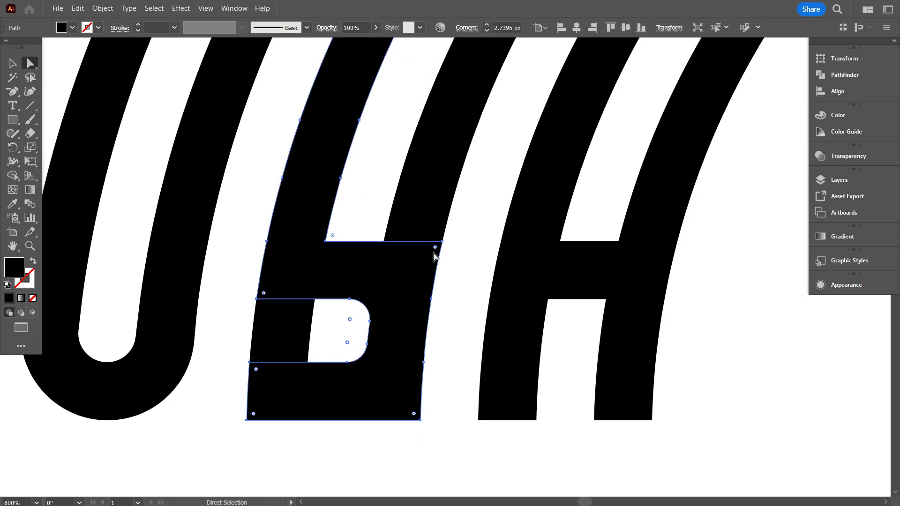
Round the two outer corners of the S on the side facing the H.
drag(414, 413, 300, 418)
click(320, 429)
scroll(338, 415, down, 2)
scroll(328, 336, up, 2)
Round the S's inner corner, where its stem meets the upper bar, to a radius of about 2.7 px.
click(337, 320)
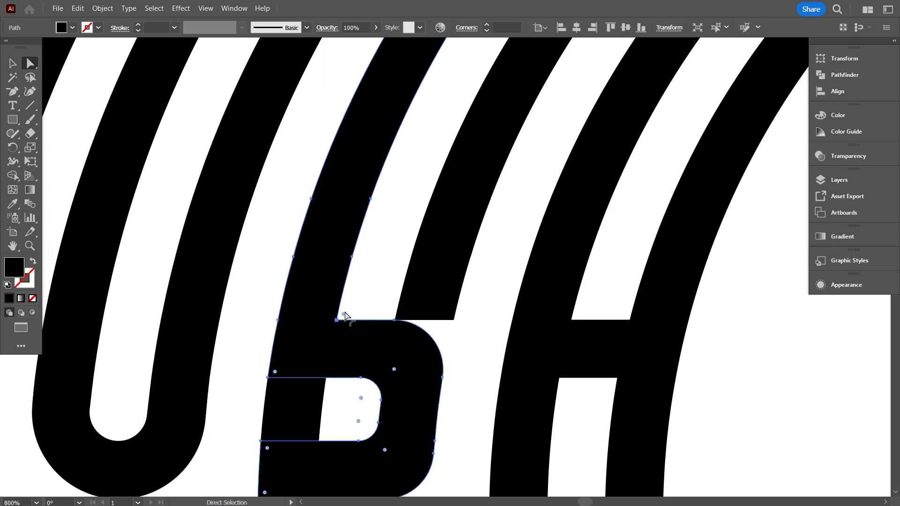
drag(520, 28, 496, 29)
key(ctrl+c)
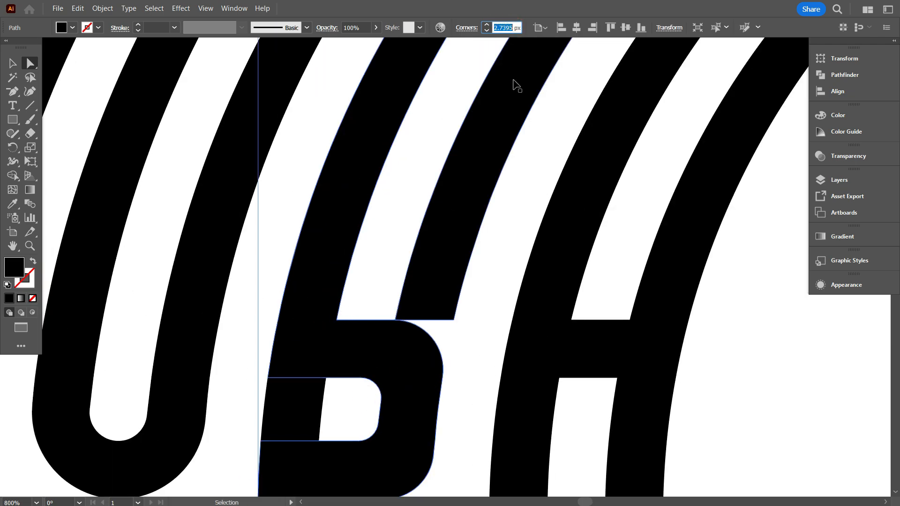
click(344, 313)
scroll(392, 291, down, 3)
click(278, 412)
shift+click(281, 395)
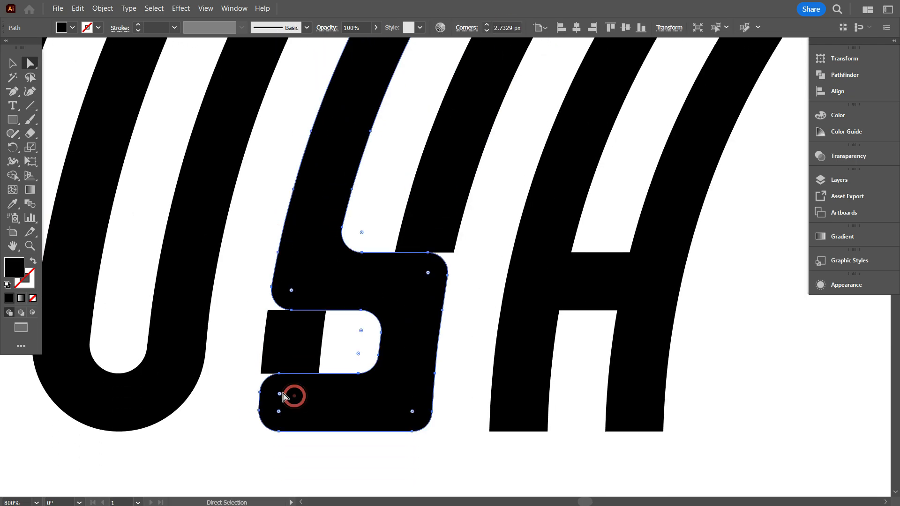
Round the S's outer corner below the stem, on the side facing the U, to a radius of about 6.8 px.
drag(280, 394, 202, 389)
click(230, 373)
scroll(306, 349, down, 1)
click(295, 353)
drag(295, 337, 330, 313)
click(350, 300)
click(375, 332)
click(397, 326)
shift+click(386, 429)
drag(385, 428, 273, 381)
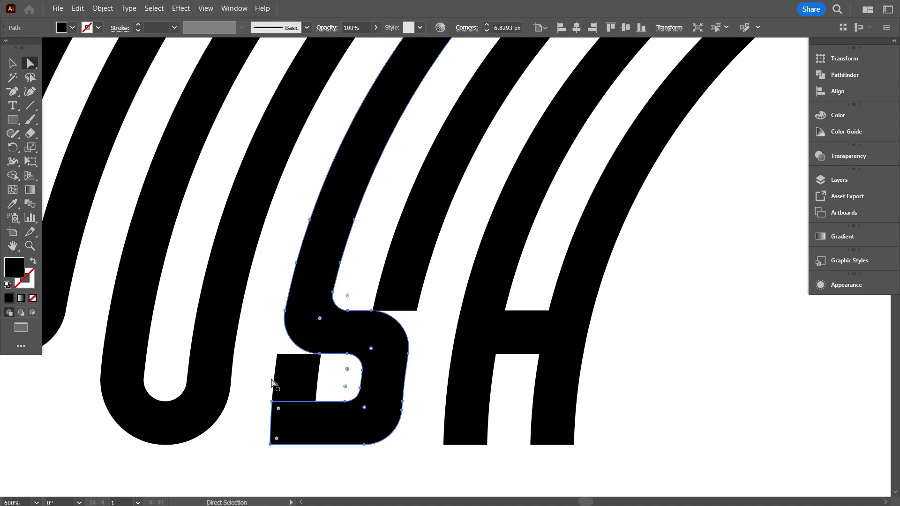
Draw a horizontal line across the short vertical piece at the S's lower terminal, about midway up the opening.
click(261, 381)
scroll(296, 385, down, 3)
scroll(295, 393, up, 1)
scroll(321, 342, down, 1)
scroll(314, 345, up, 2)
click(13, 64)
scroll(324, 382, down, 1)
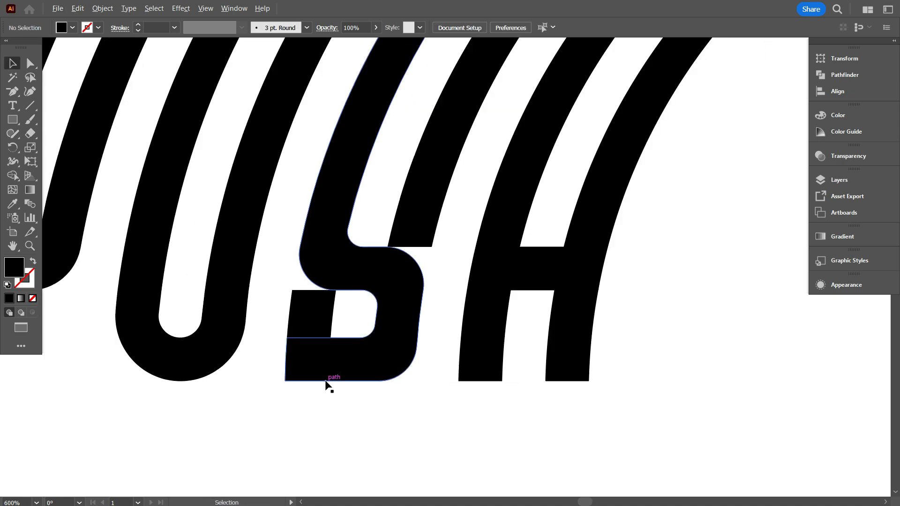
scroll(322, 357, up, 1)
drag(261, 303, 374, 303)
key(v)
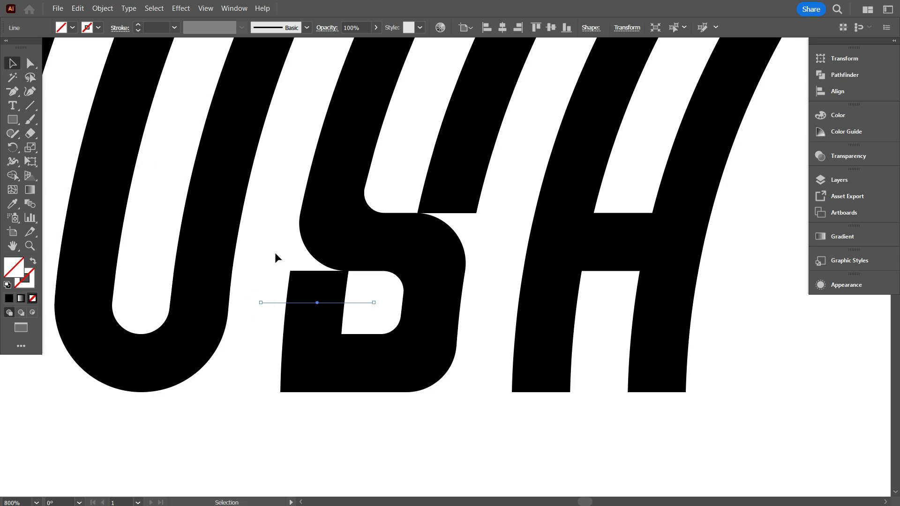
Use Shape Builder to remove the terminal piece above the line and merge the remaining stub into the S.
drag(275, 252, 295, 275)
key(shift+m)
alt+click(274, 304)
alt+click(360, 302)
drag(320, 318, 319, 358)
key(comma)
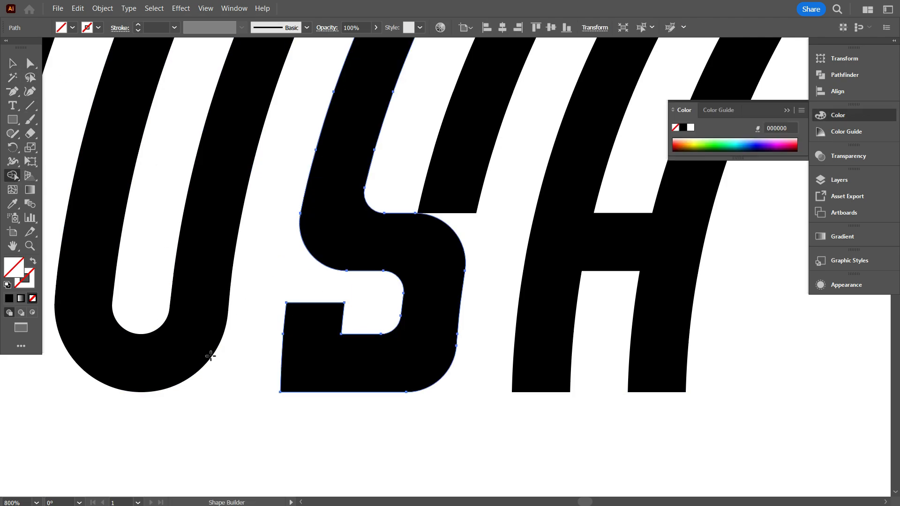
scroll(262, 300, up, 1)
Round the S's outer base corner facing the U and the inner corner beside its shortened terminal.
key(v)
scroll(266, 276, down, 1)
drag(294, 311, 331, 281)
key(a)
scroll(295, 286, up, 1)
drag(253, 344, 325, 314)
click(297, 374)
scroll(296, 374, down, 3)
scroll(361, 313, up, 2)
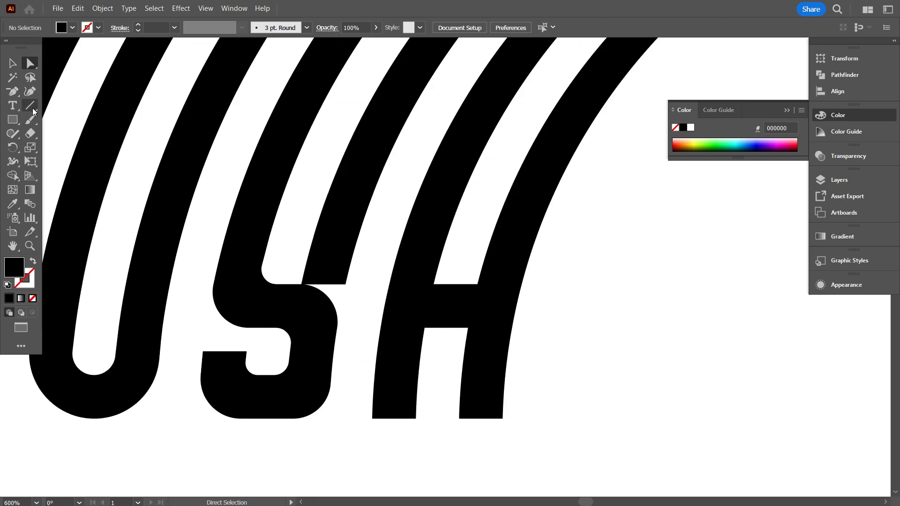
Draw a horizontal line across the lower end of the band that touches the top of the S.
click(31, 109)
scroll(310, 332, up, 2)
drag(295, 199, 410, 199)
click(14, 66)
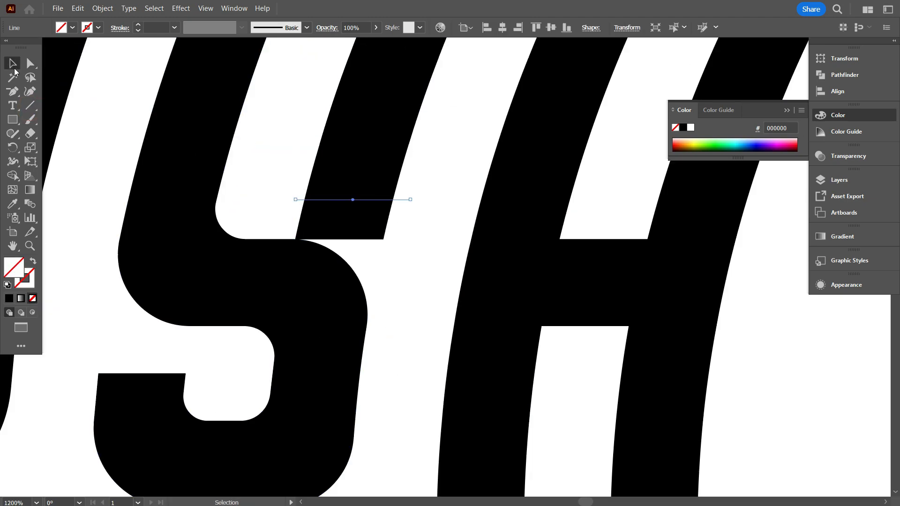
Draw a black spacer rectangle and place it over the end of the band, resting on the top of the S.
key(m)
mouse_move(186, 326)
mouse_down()
mouse_move(188, 373)
mouse_move(361, 223)
mouse_up()
click(13, 64)
click(124, 279)
drag(363, 216, 279, 216)
Use Shape Builder to cut away the band end covered by the rectangle, leaving a gap above the S.
drag(293, 155, 360, 221)
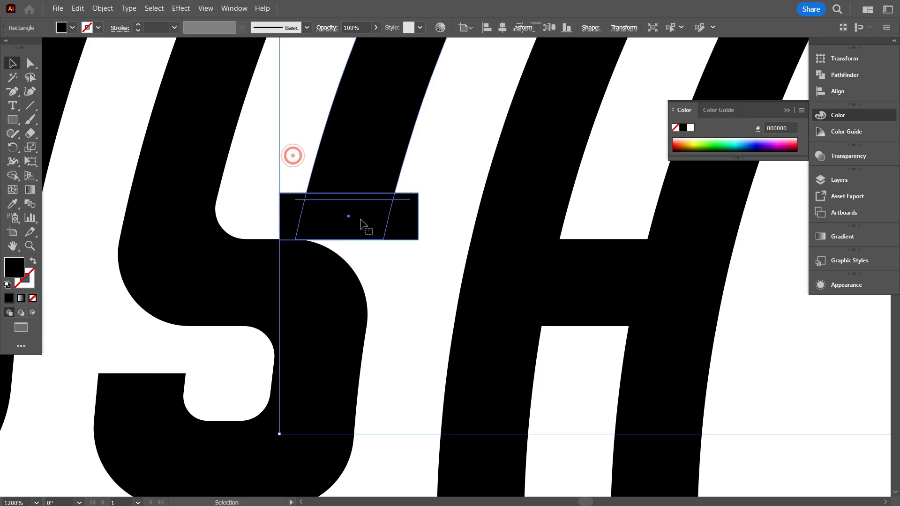
key(shift+m)
alt+click(367, 201)
scroll(301, 209, down, 4)
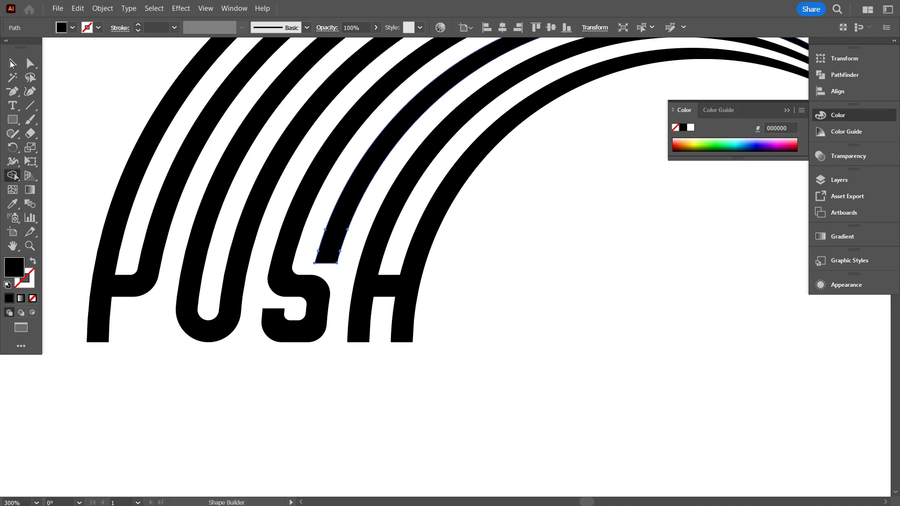
click(10, 63)
click(493, 319)
Review the whole PUSH arch at reduced size and compare its lettering with the reference word.
scroll(375, 345, down, 3)
scroll(376, 348, up, 3)
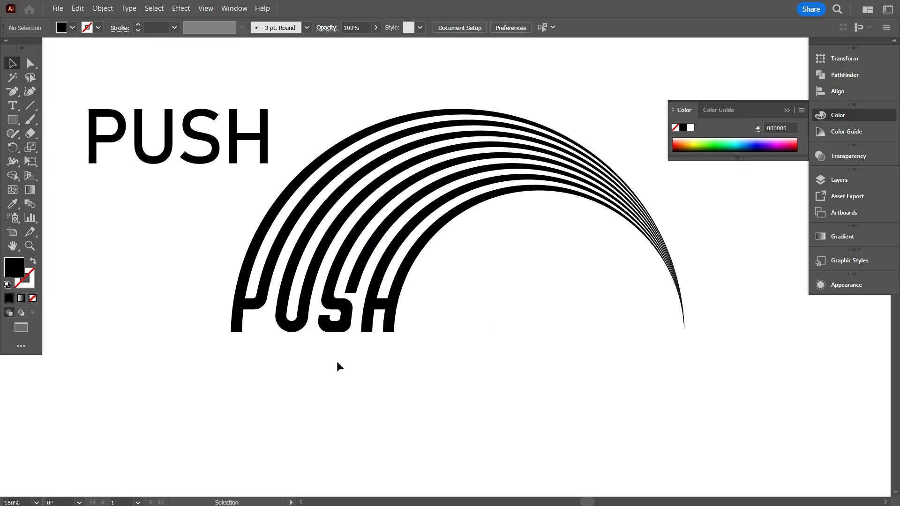
scroll(280, 349, down, 3)
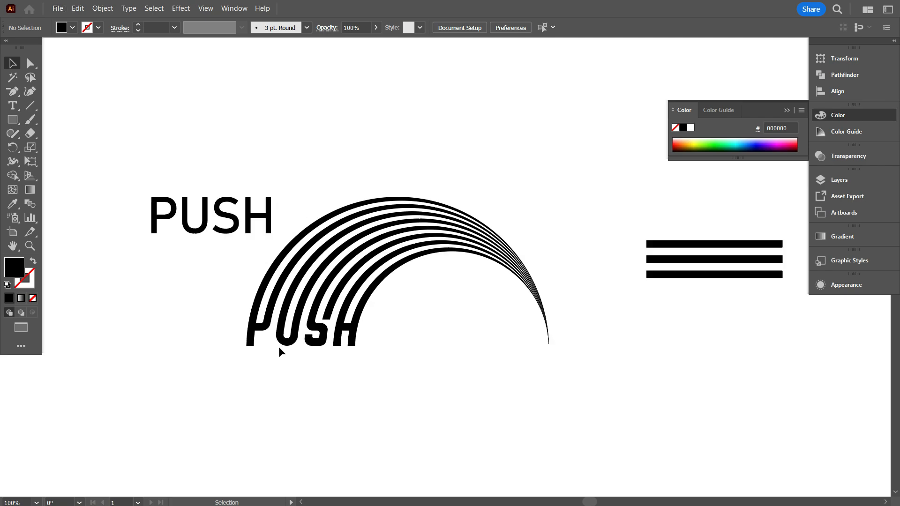
drag(478, 366, 422, 366)
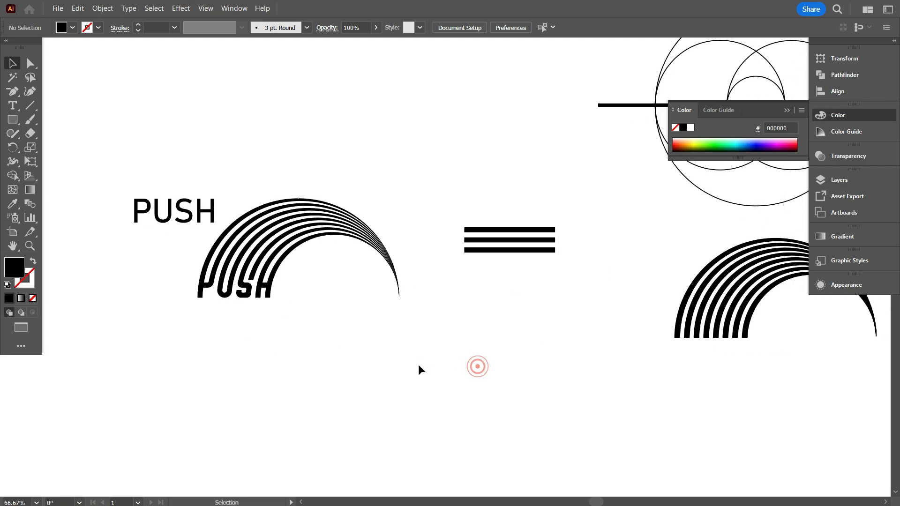
scroll(303, 320, down, 1)
scroll(289, 328, up, 1)
scroll(289, 329, down, 1)
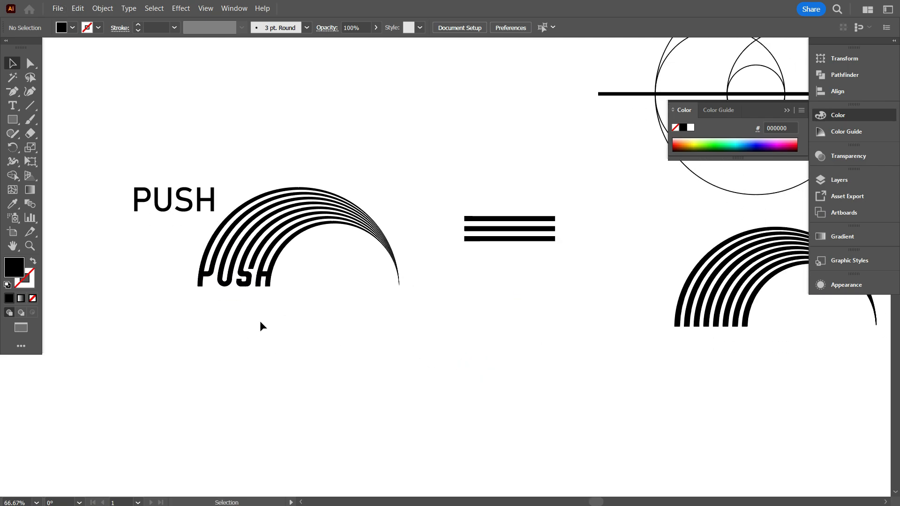
scroll(242, 288, up, 2)
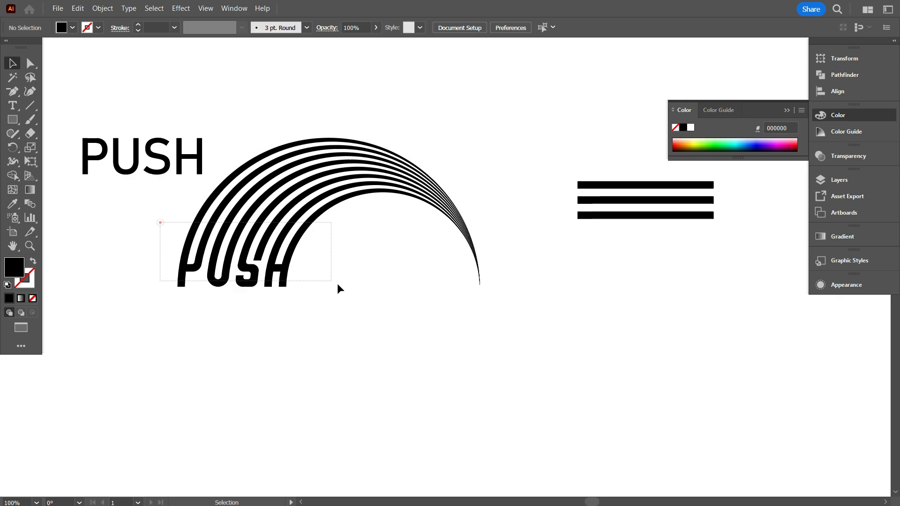
Select all parts of the PUSH arch and unite them with Pathfinder.
drag(337, 283, 340, 286)
scroll(339, 286, up, 2)
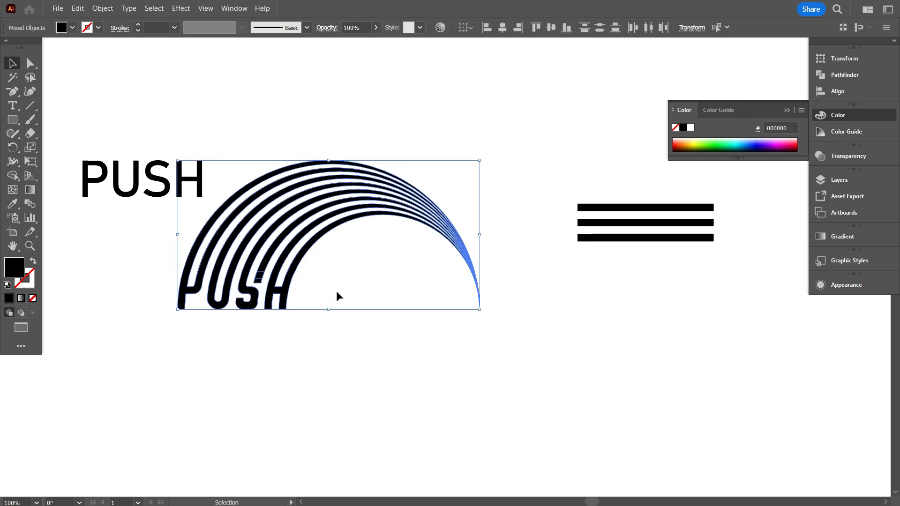
click(821, 76)
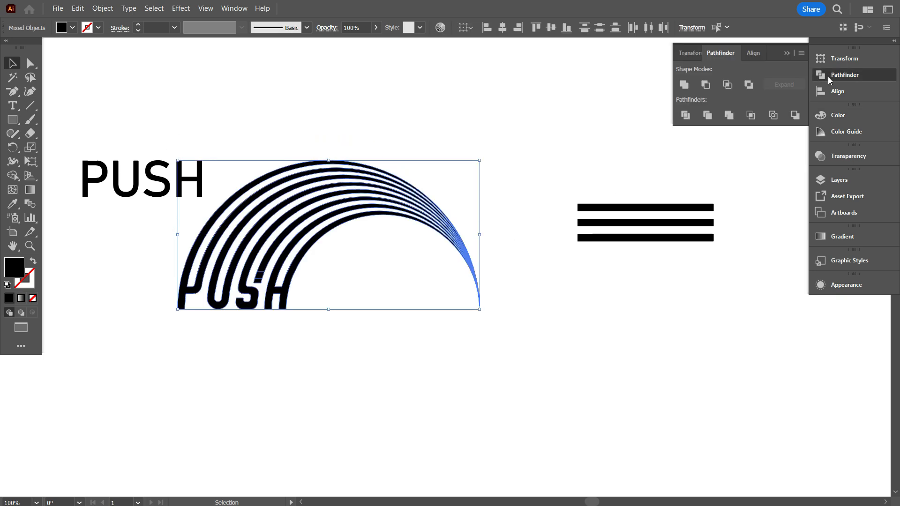
click(553, 142)
Move the plain striped arch to the empty area below the finished PUSH arch.
scroll(279, 319, down, 1)
drag(654, 362, 565, 371)
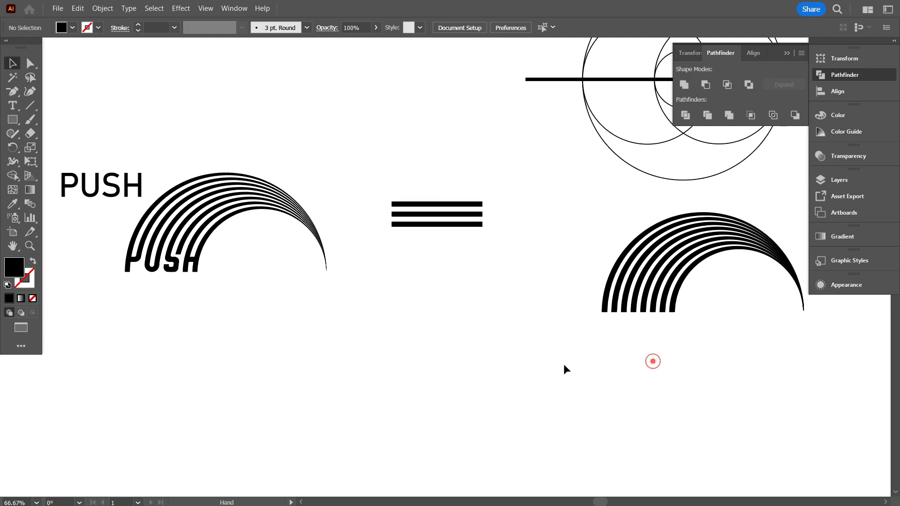
click(641, 278)
scroll(310, 298, down, 1)
drag(122, 176, 199, 145)
click(209, 254)
drag(501, 239, 212, 338)
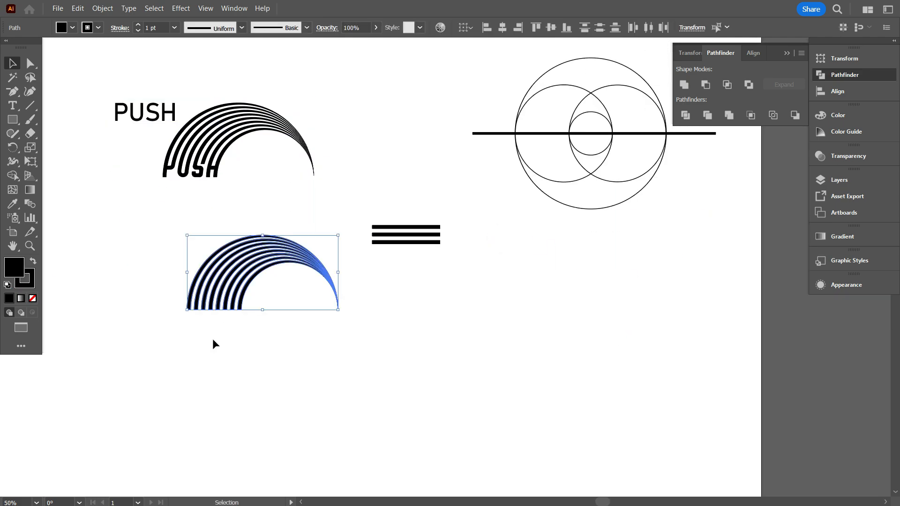
scroll(173, 333, up, 2)
scroll(320, 390, up, 2)
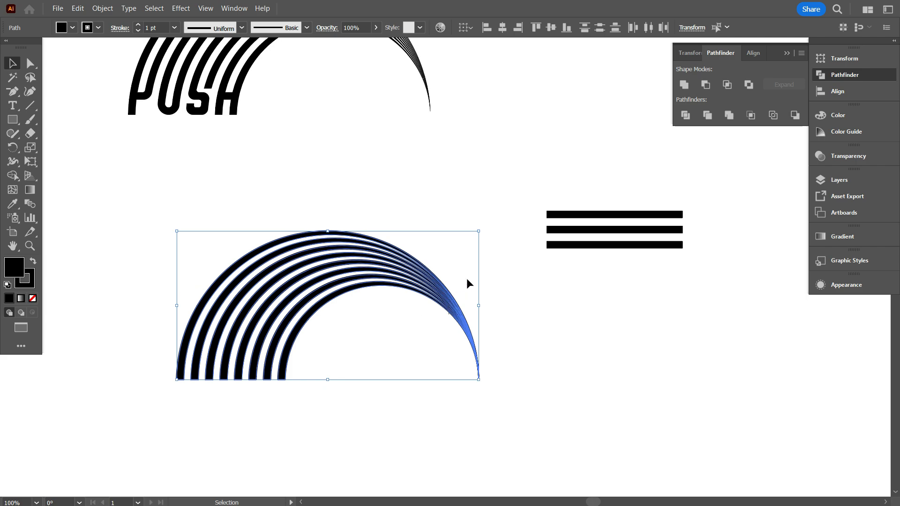
Rotate the plain striped arch 180° and remove its stroke.
drag(482, 226, 208, 365)
scroll(296, 273, up, 1)
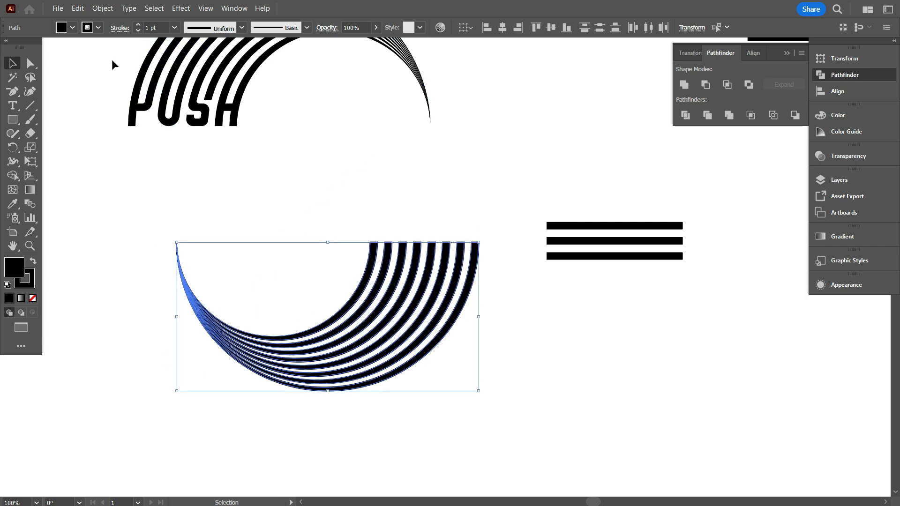
click(99, 28)
click(8, 48)
click(196, 171)
click(310, 203)
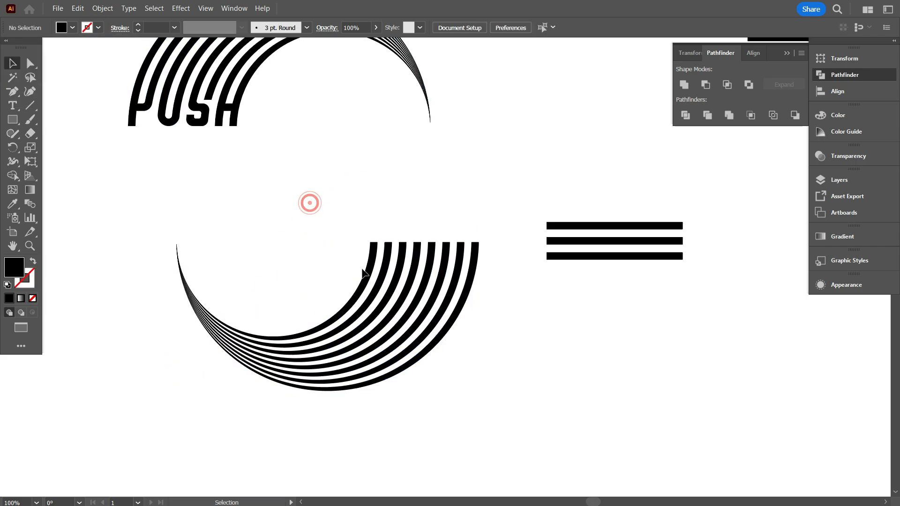
Group all the stripes of the rotated arch.
click(365, 274)
drag(343, 206, 489, 279)
right_click(479, 232)
click(522, 283)
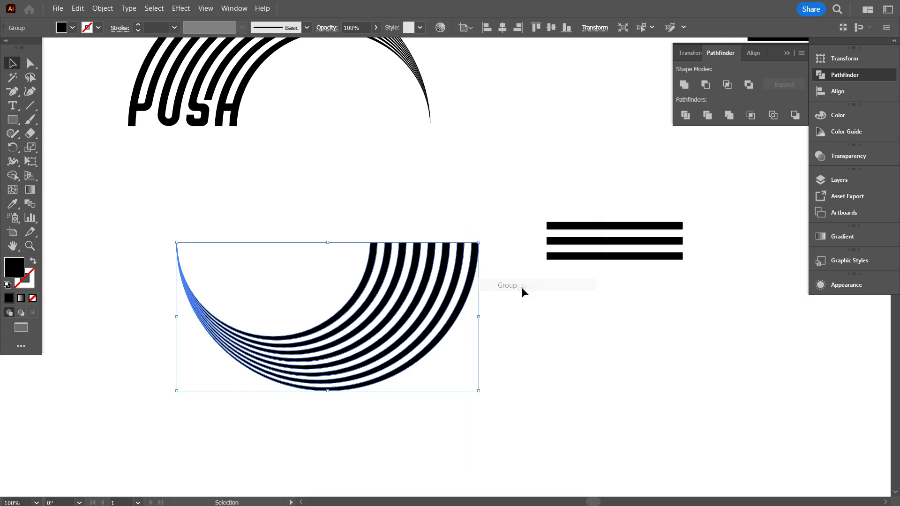
Move the three horizontal bars over the thick band ends of the rotated arch.
shift+click(615, 241)
click(568, 149)
drag(599, 242, 401, 262)
click(475, 300)
scroll(475, 300, up, 2)
In outline view, align the upper edge of the top bar flush with the band ends, then return to preview.
key(ctrl+y)
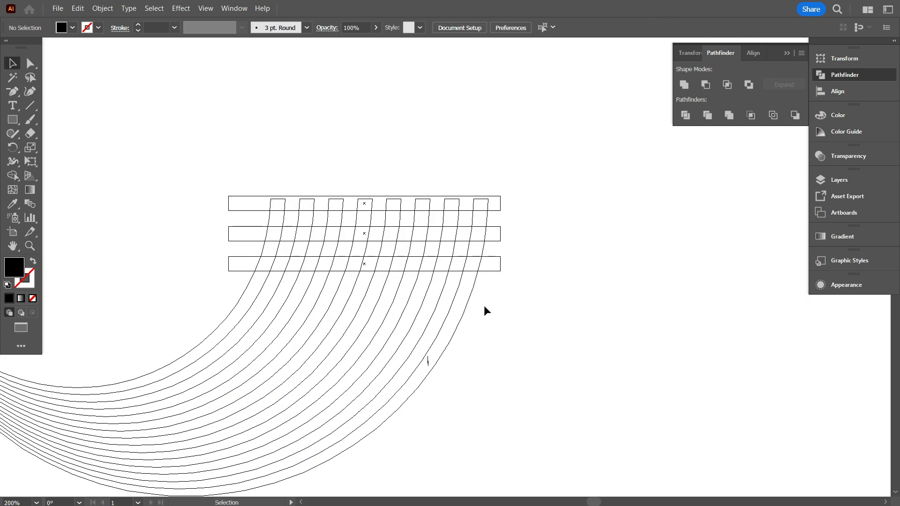
scroll(357, 227, up, 3)
scroll(313, 184, down, 3)
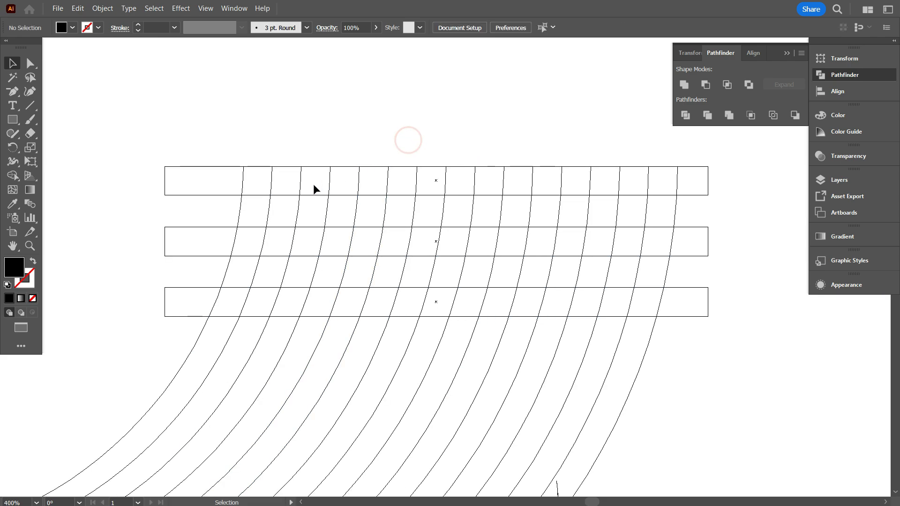
key(ctrl+y)
Use Shape Builder on the arch and bars to trim the outer bar ends and merge the first two bands into an A shape.
scroll(323, 221, down, 1)
drag(224, 141, 382, 257)
scroll(382, 258, up, 1)
scroll(380, 259, up, 1)
click(18, 177)
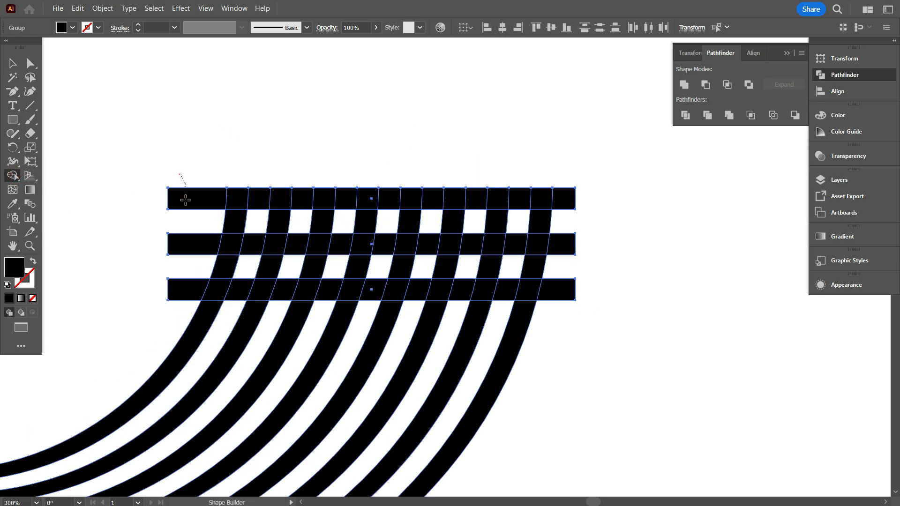
scroll(195, 267, up, 1)
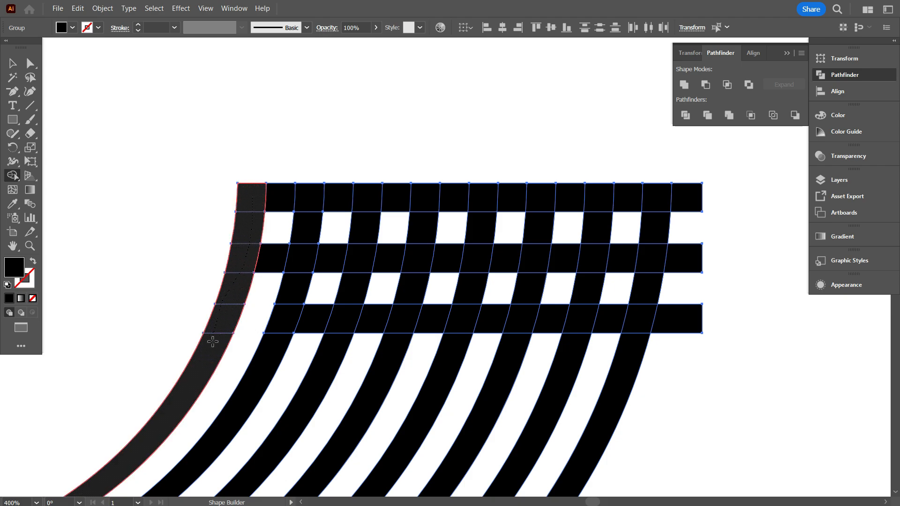
drag(213, 342, 211, 345)
mouse_move(253, 195)
mouse_down()
mouse_move(300, 269)
mouse_move(272, 343)
mouse_up()
drag(245, 262, 299, 263)
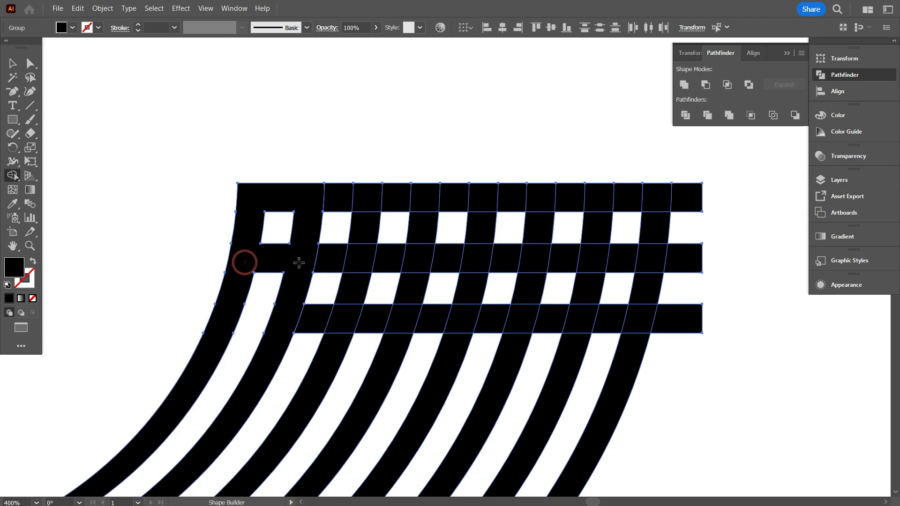
Remove the bar pieces between the second and third bands, and merge the third and fourth bands into a matching A shape.
alt+click(335, 195)
alt+click(332, 256)
alt+click(315, 321)
alt+click(376, 317)
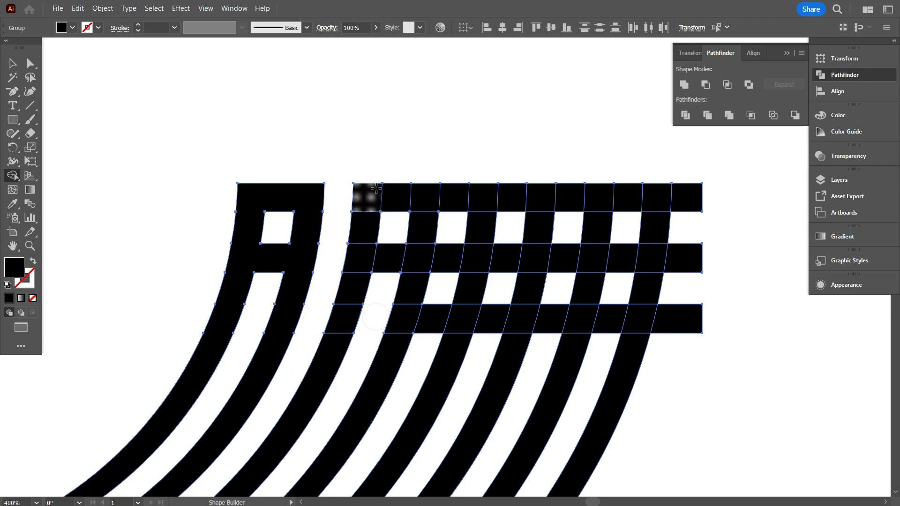
mouse_move(376, 188)
mouse_down()
mouse_move(365, 263)
mouse_move(339, 340)
mouse_move(418, 199)
mouse_move(423, 267)
mouse_move(402, 342)
mouse_move(388, 263)
mouse_move(421, 264)
mouse_up()
Clear the bar pieces between the fourth and fifth bands, and shape the fifth and sixth bands into a C with a side gap.
alt+click(453, 190)
alt+click(447, 258)
alt+click(435, 327)
alt+click(510, 260)
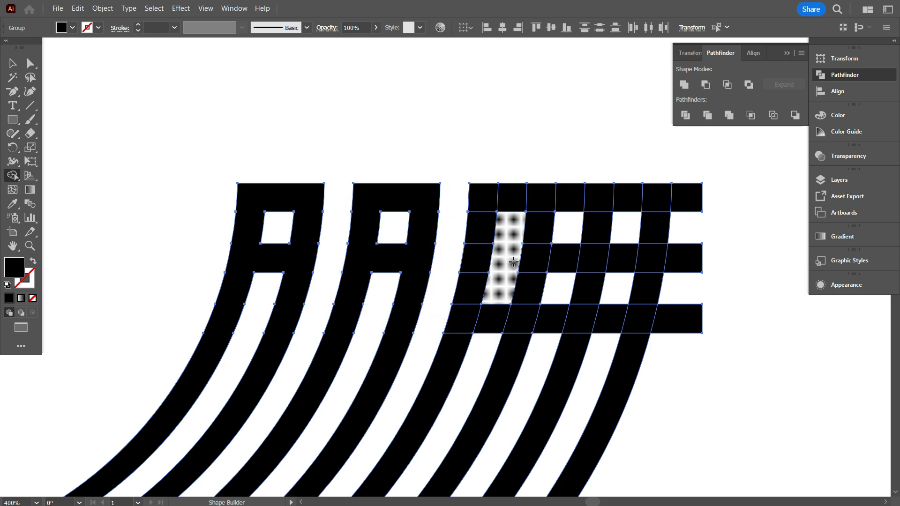
alt+click(529, 261)
mouse_move(539, 224)
mouse_down()
mouse_move(539, 216)
mouse_move(479, 269)
mouse_move(455, 339)
mouse_up()
alt+click(495, 318)
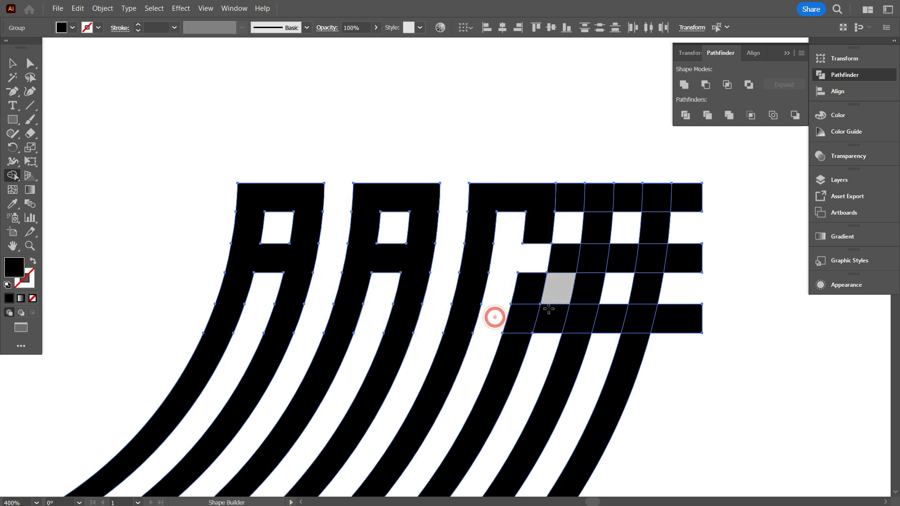
Remove the bar pieces between the sixth and seventh bands and those extending beyond the last band.
alt+click(554, 318)
alt+click(570, 260)
alt+click(577, 197)
drag(696, 150, 672, 379)
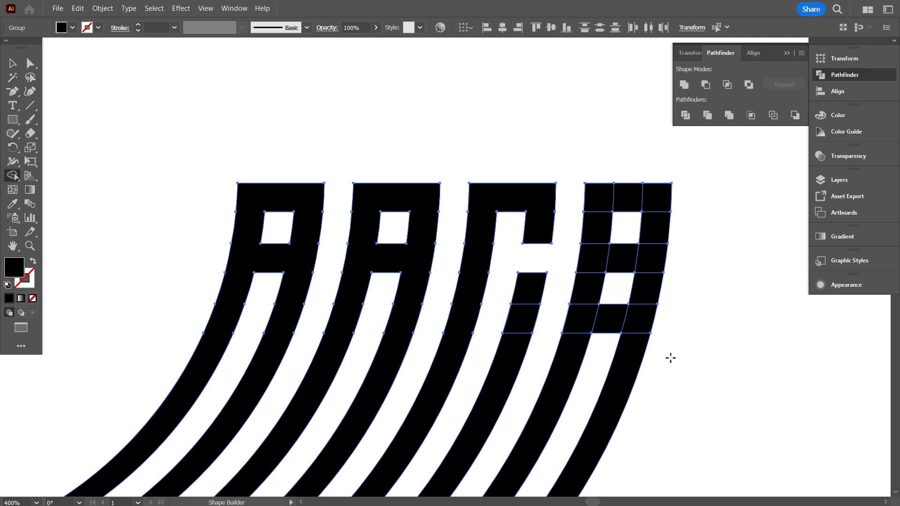
Clear the bar pieces above and below the crossbar between the last two bands, and merge the remaining pieces into an H.
alt+click(630, 202)
alt+click(611, 324)
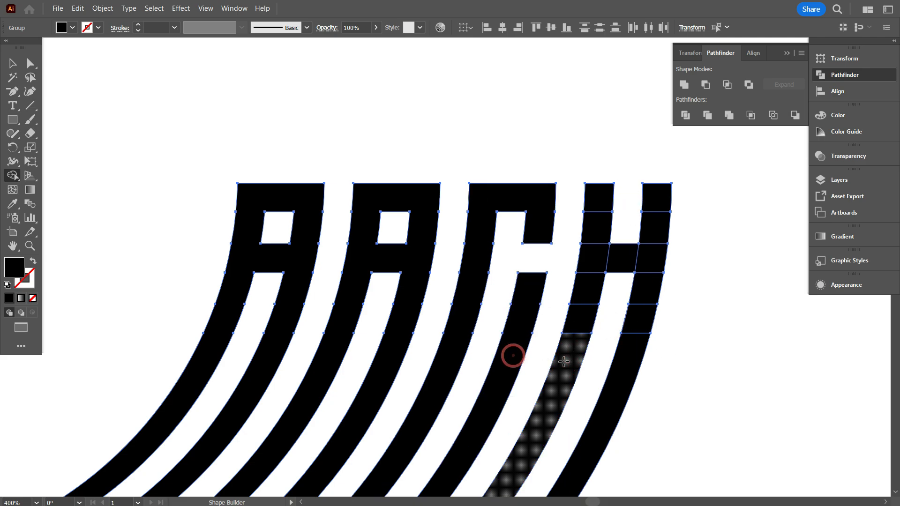
mouse_move(566, 357)
mouse_down()
mouse_move(579, 328)
mouse_move(599, 198)
mouse_up()
drag(657, 203, 633, 363)
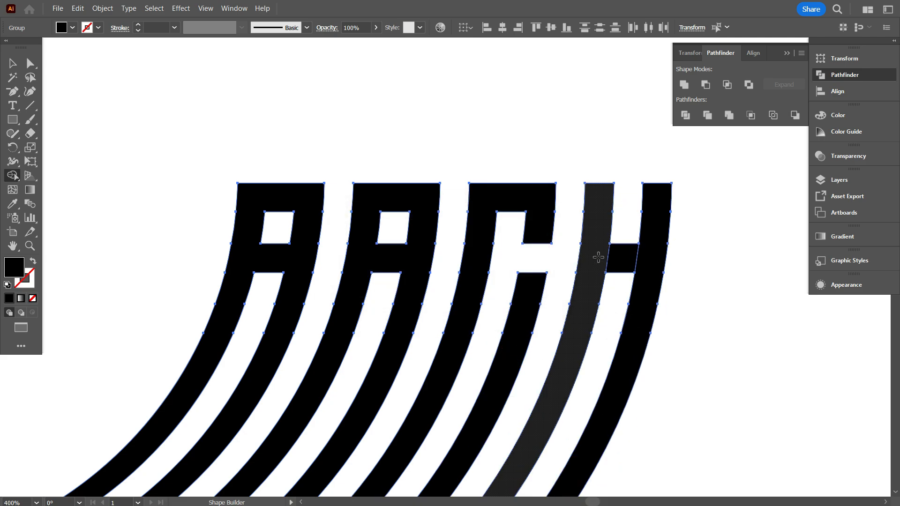
drag(599, 257, 650, 262)
scroll(518, 265, down, 2)
click(9, 69)
click(117, 134)
scroll(234, 251, down, 2)
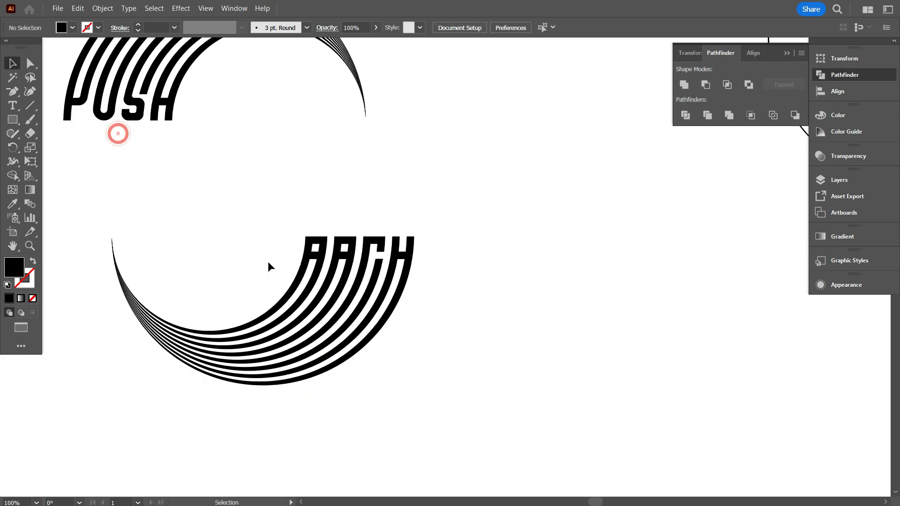
Draw a black rectangle across all four letters at crossbar height, extending past the outer letters on both sides.
scroll(273, 268, up, 1)
scroll(375, 317, up, 1)
scroll(376, 293, up, 2)
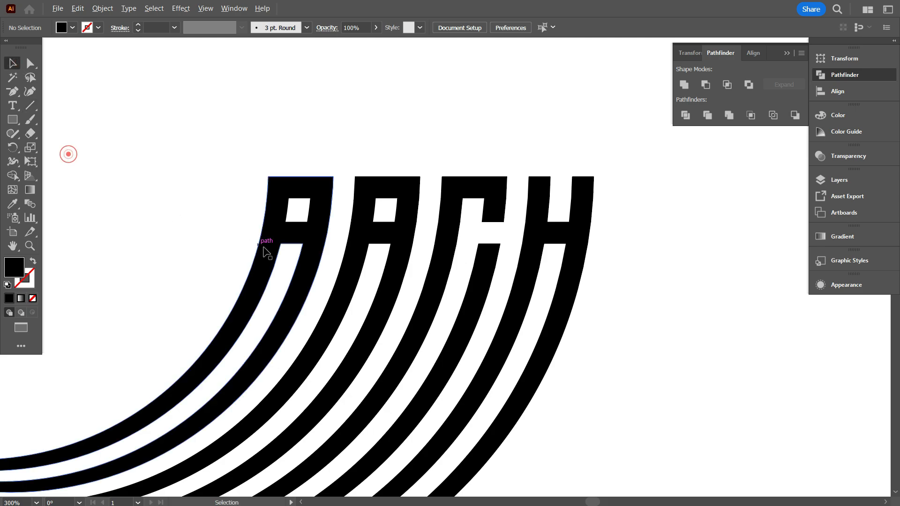
scroll(273, 248, up, 3)
key(m)
drag(295, 238, 367, 180)
scroll(279, 217, down, 3)
drag(279, 214, 713, 261)
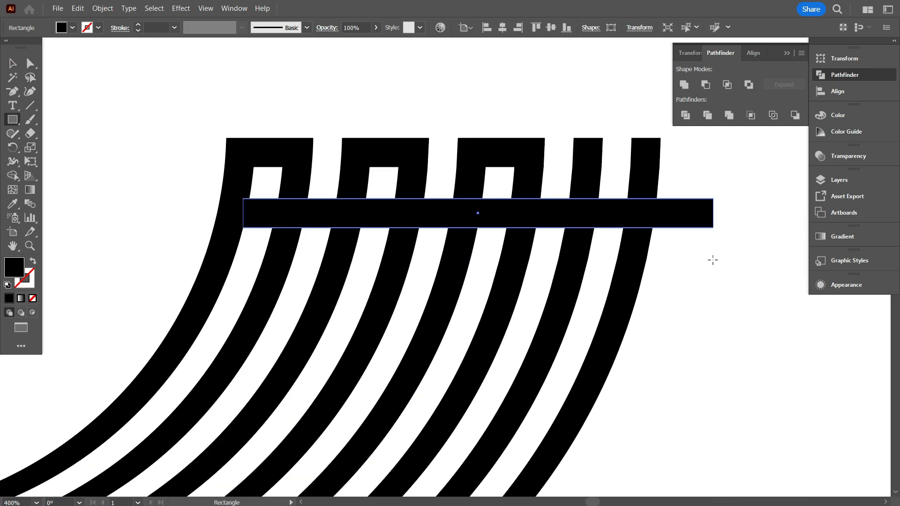
drag(240, 215, 148, 214)
Reduce the rectangle's height from above so it covers only the lower half of the letters' crossbars.
scroll(430, 214, up, 4)
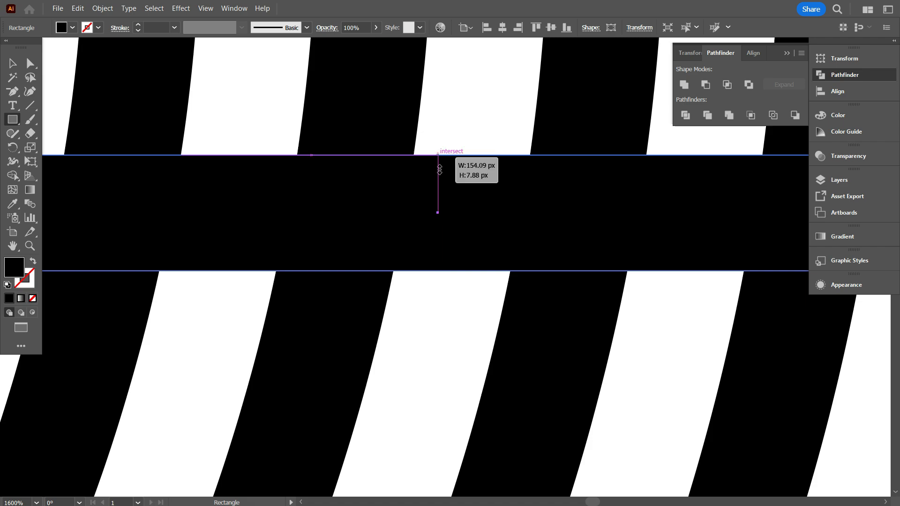
drag(439, 170, 397, 263)
scroll(440, 214, down, 4)
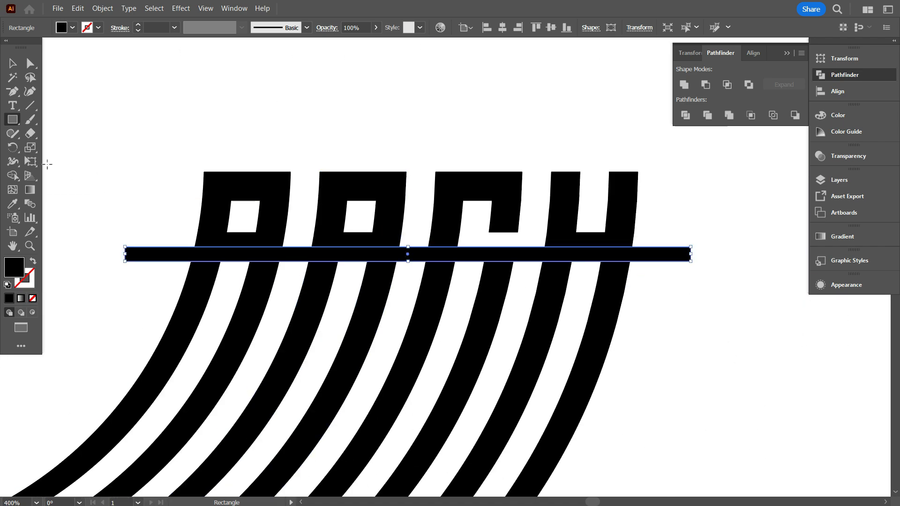
Use Shape Builder to divide the first, third and fourth letters along the rectangle's upper edge, and delete the leftover rectangle pieces.
key(ctrl+a)
key(shift+m)
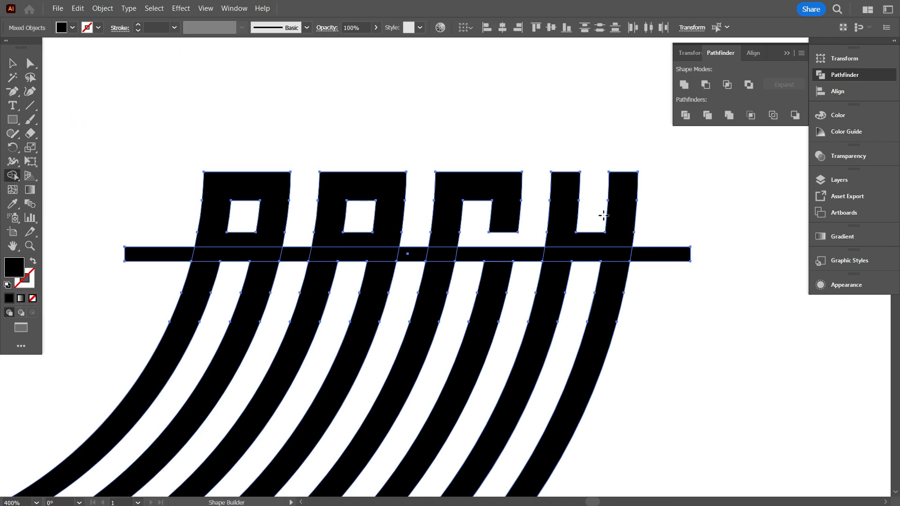
click(619, 238)
click(447, 223)
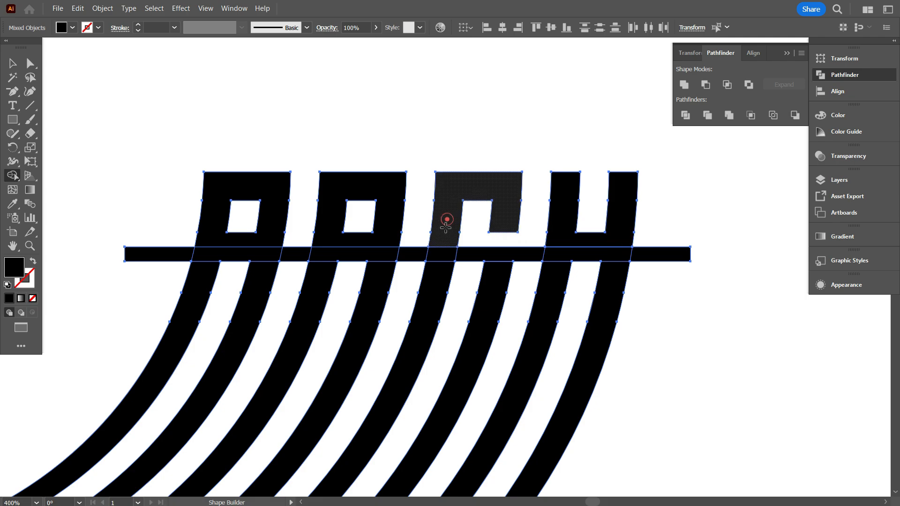
click(278, 229)
click(12, 63)
click(86, 78)
scroll(326, 124, down, 1)
drag(585, 275, 588, 211)
key(Delete)
Round the two right-hand corners of the first letter's enclosed counter.
click(464, 190)
scroll(464, 190, up, 3)
scroll(464, 190, down, 3)
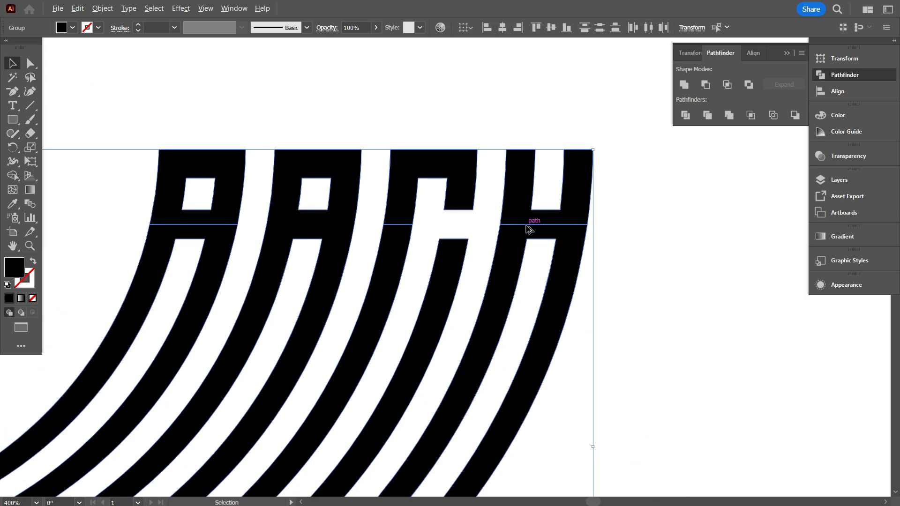
click(164, 231)
scroll(258, 229, up, 1)
click(306, 172)
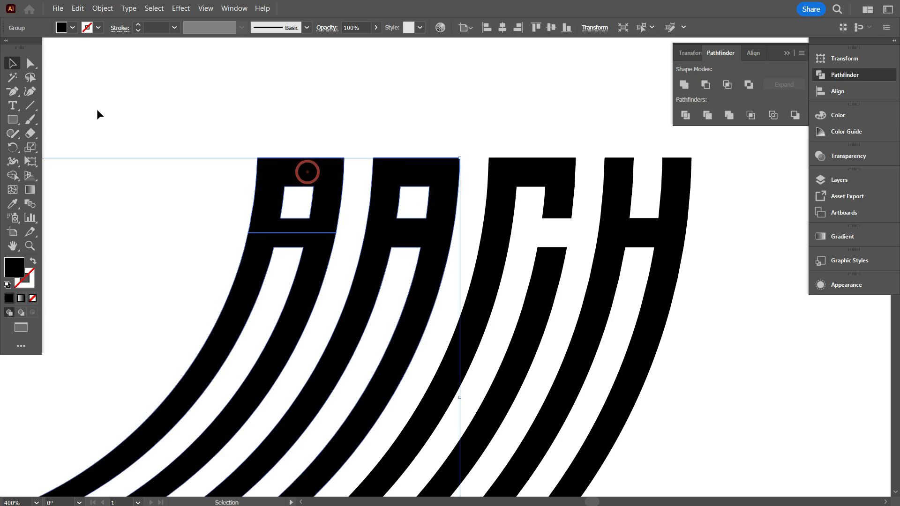
click(28, 63)
scroll(286, 202, up, 2)
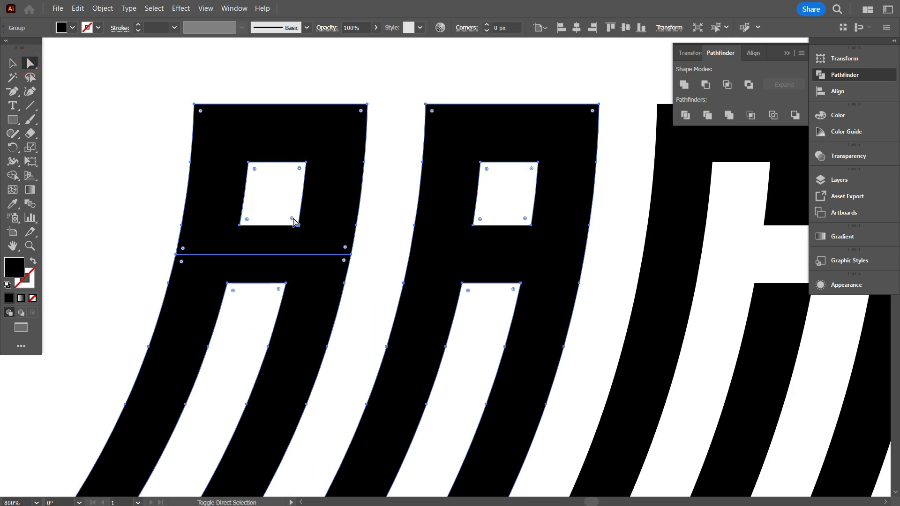
drag(293, 219, 257, 225)
click(161, 181)
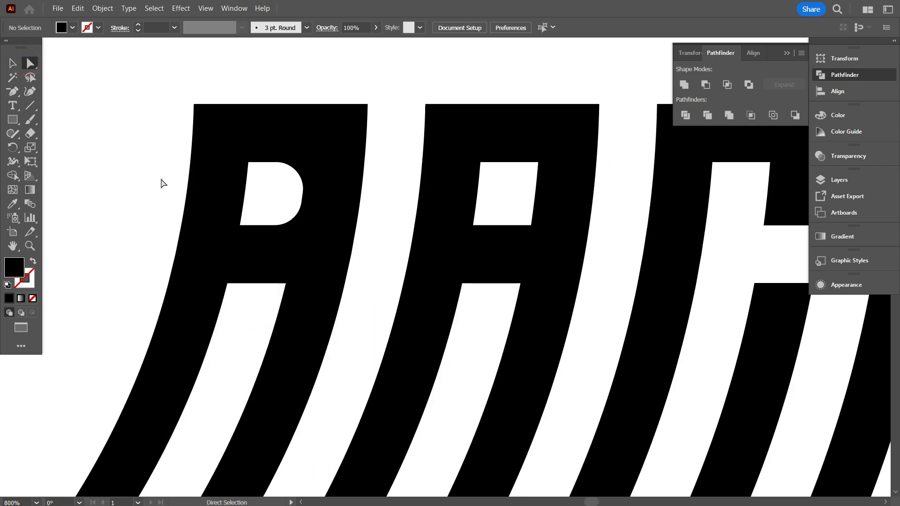
Round the upper-right outer corner of the first letter to follow its rounded counter.
click(349, 126)
drag(361, 110, 311, 165)
click(151, 169)
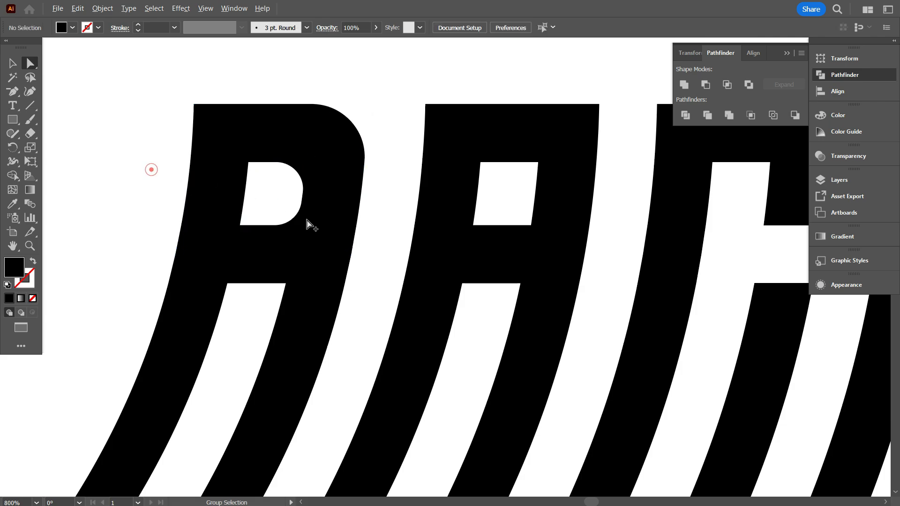
Round the right-edge corners where the first letter's upper and lower halves meet, forming a notch.
scroll(308, 223, down, 2)
scroll(287, 283, up, 1)
click(316, 235)
click(333, 212)
click(343, 218)
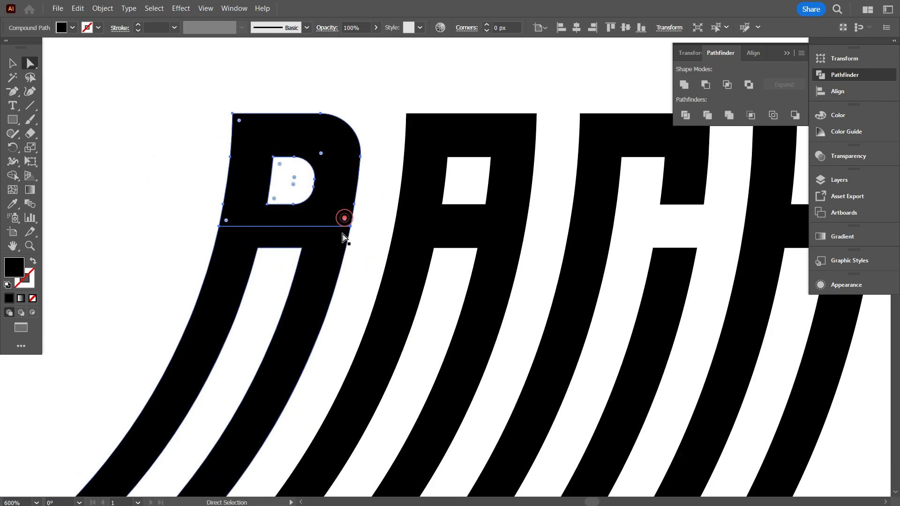
shift+click(338, 239)
drag(327, 206, 328, 207)
click(372, 265)
scroll(351, 269, down, 2)
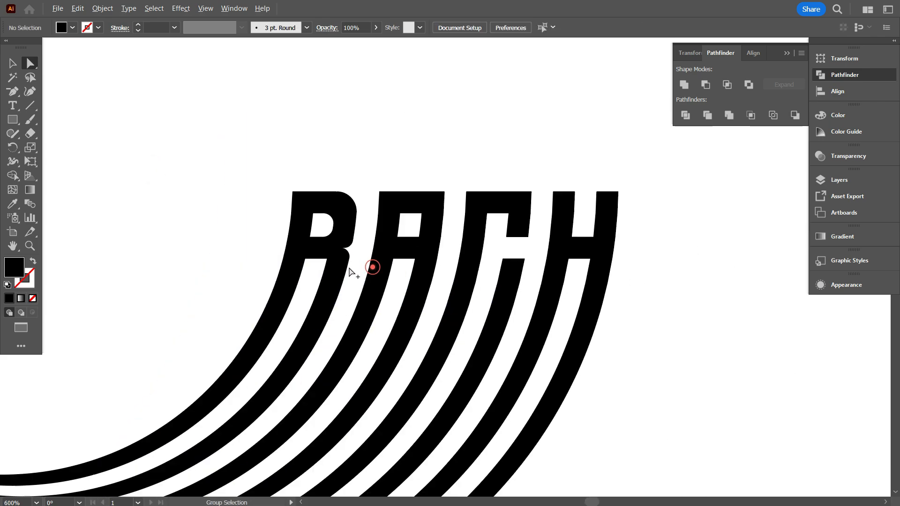
Round both upper corners of the second letter's counter into a full arch.
scroll(342, 330, up, 2)
scroll(322, 253, down, 2)
scroll(408, 245, down, 1)
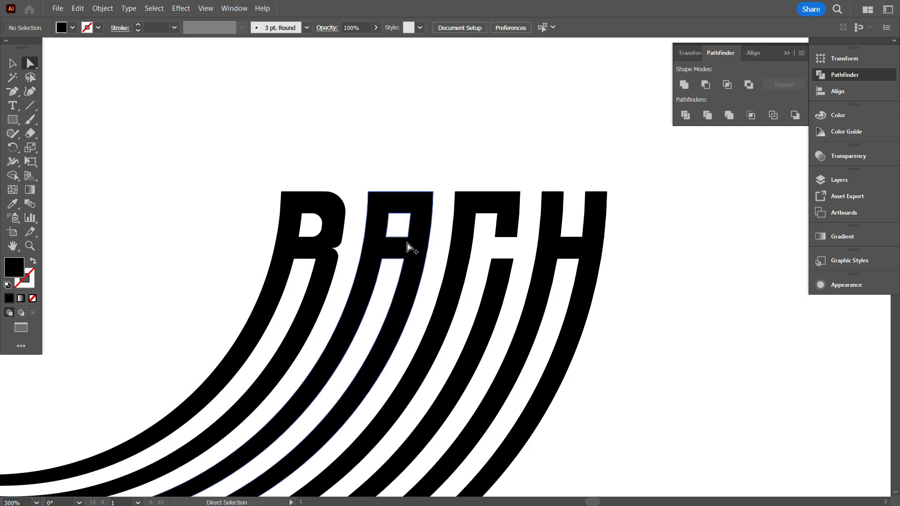
scroll(351, 221, up, 3)
click(350, 217)
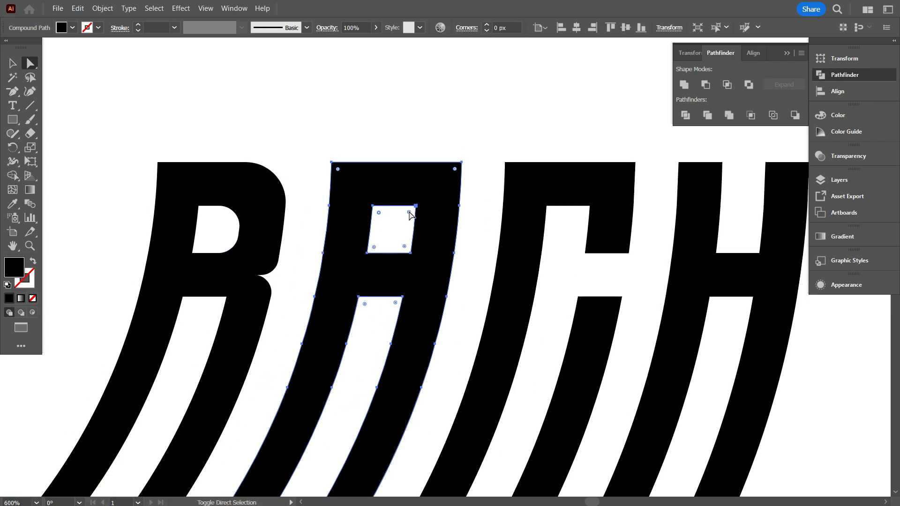
drag(409, 214, 396, 152)
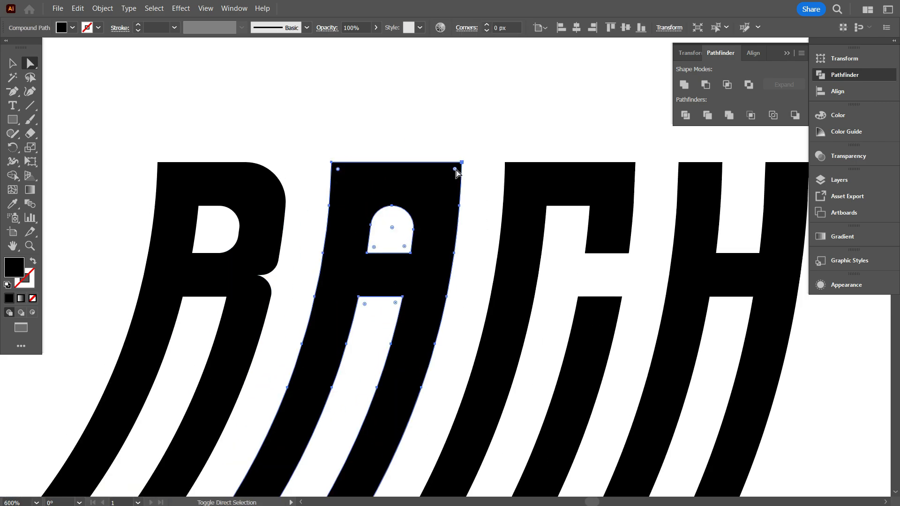
Try to round the second letter's two upper outer corners without removing its side anchor points.
drag(455, 169, 419, 307)
scroll(347, 215, up, 2)
scroll(348, 215, down, 2)
key(ctrl+z)
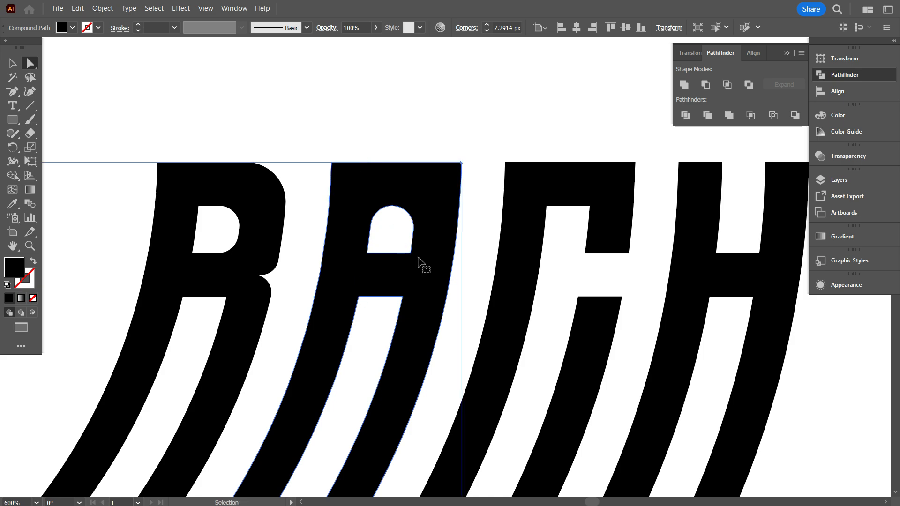
Remove the anchor points on the second letter's outer sides level with the counter's top, and round its upper outer corners to about 11.8 px.
click(13, 93)
click(330, 205)
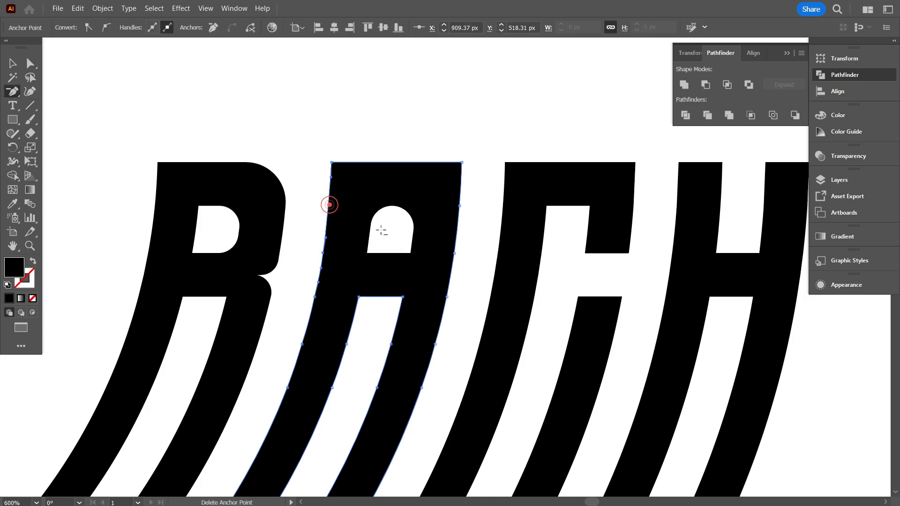
click(460, 206)
key(a)
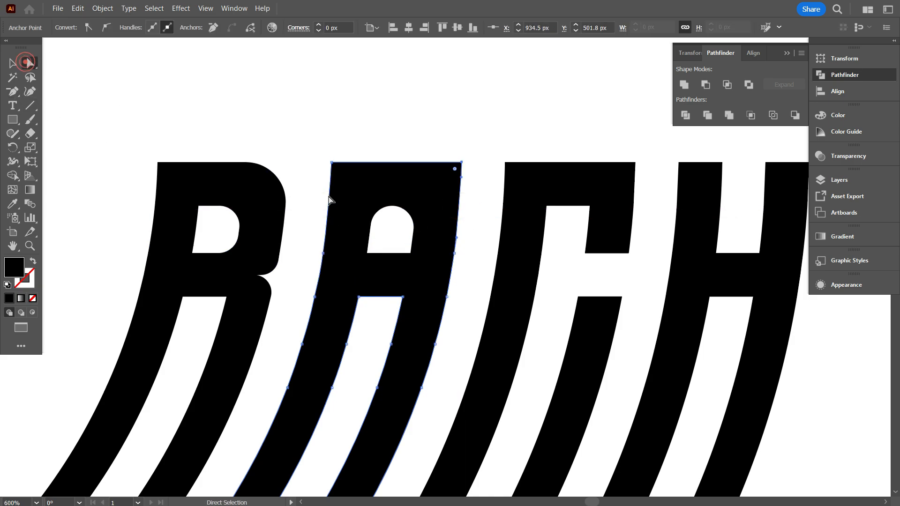
click(355, 190)
drag(455, 168, 429, 316)
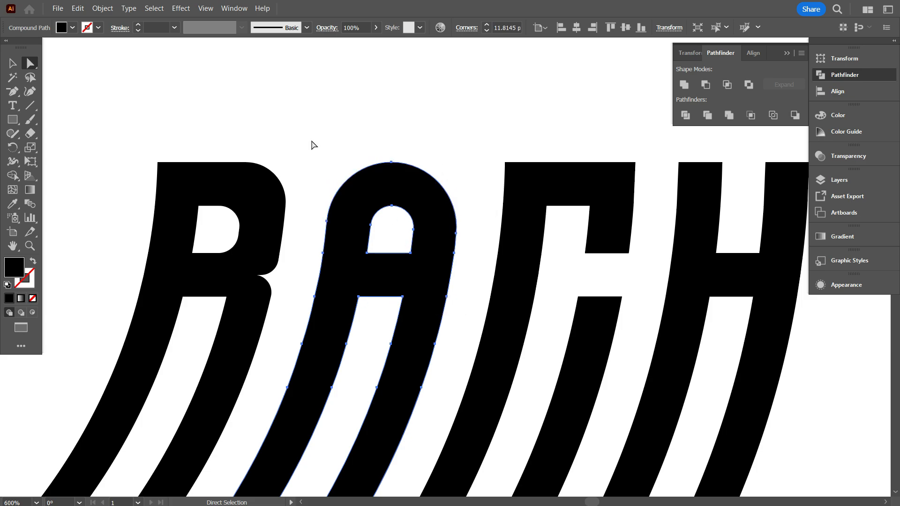
click(314, 145)
Round the two inner upper corners of the third letter to about 3.9 px.
scroll(326, 284, down, 3)
scroll(429, 291, up, 3)
click(413, 199)
click(413, 199)
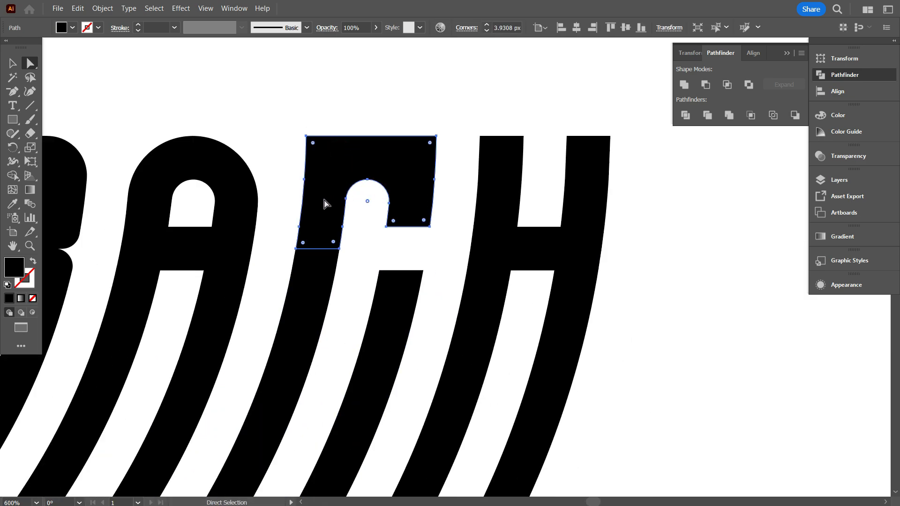
Remove the upper side anchor points of the third letter and round its two upper outer corners into an arch.
click(14, 89)
click(304, 180)
click(435, 179)
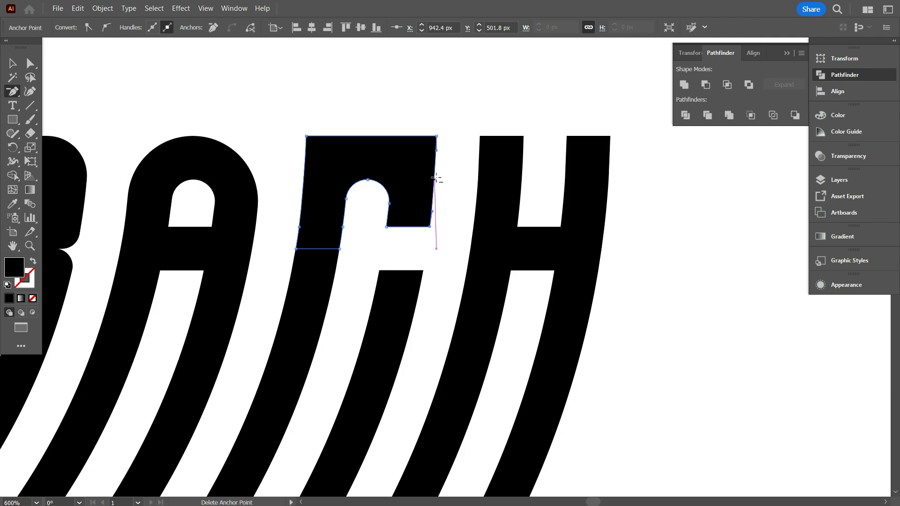
key(a)
click(340, 160)
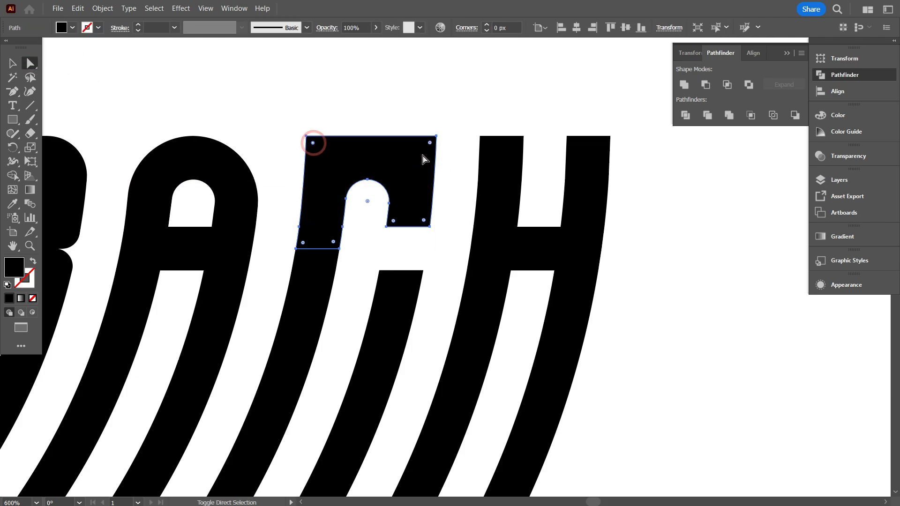
key(ctrl+shift+a)
scroll(352, 220, down, 4)
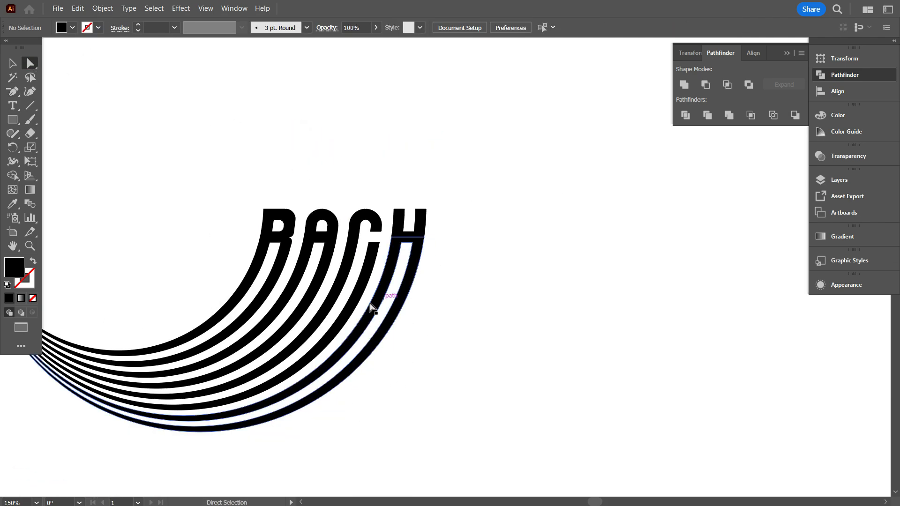
Round the last letter's inner corners beside its right stem, above and below the crossbar.
scroll(424, 248, up, 5)
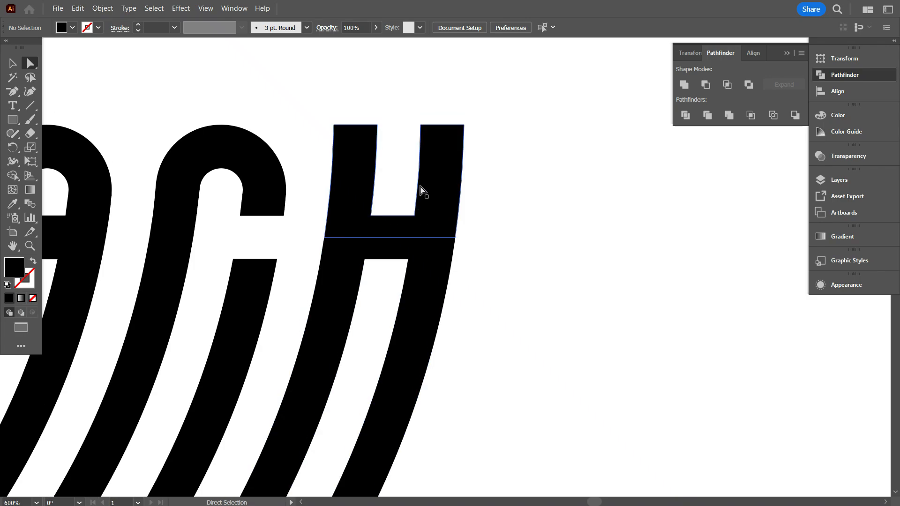
click(433, 229)
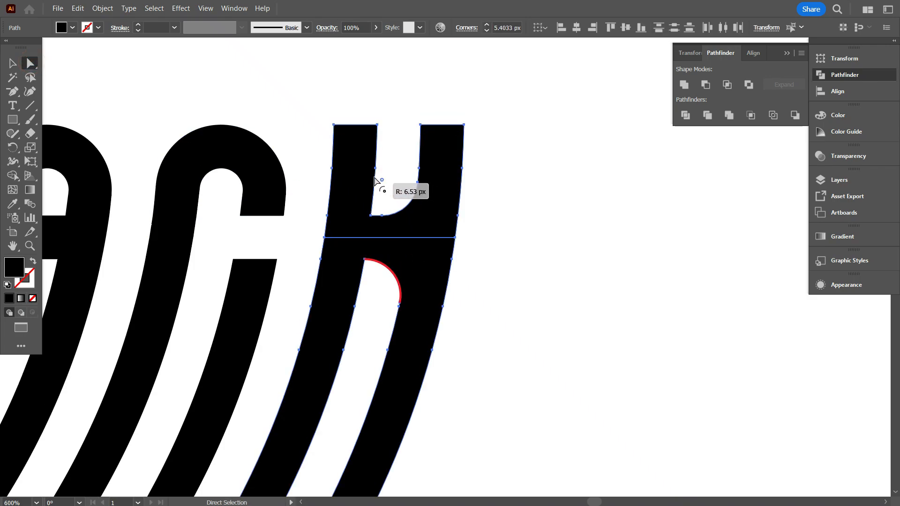
drag(374, 178, 381, 189)
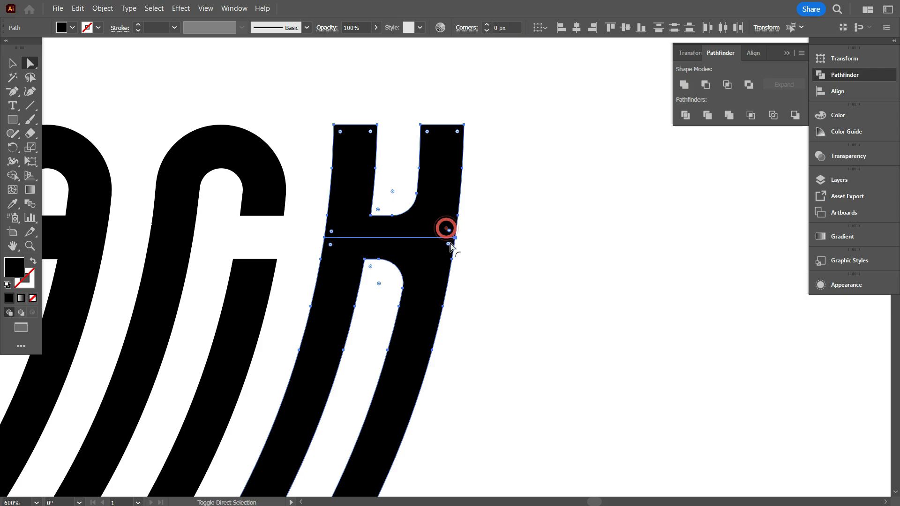
click(514, 280)
scroll(535, 280, down, 5)
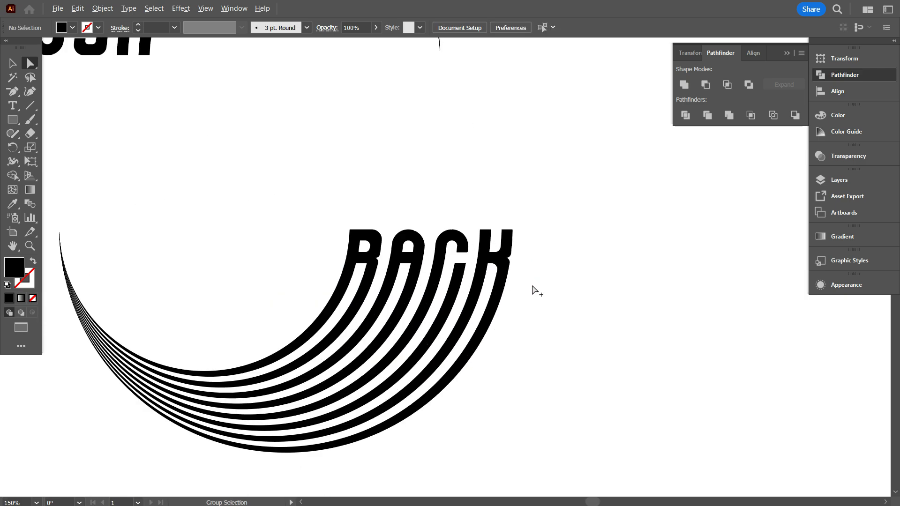
Remove the anchor points just above and below the split line on the last letter's right outer edge.
scroll(530, 282, up, 5)
click(460, 214)
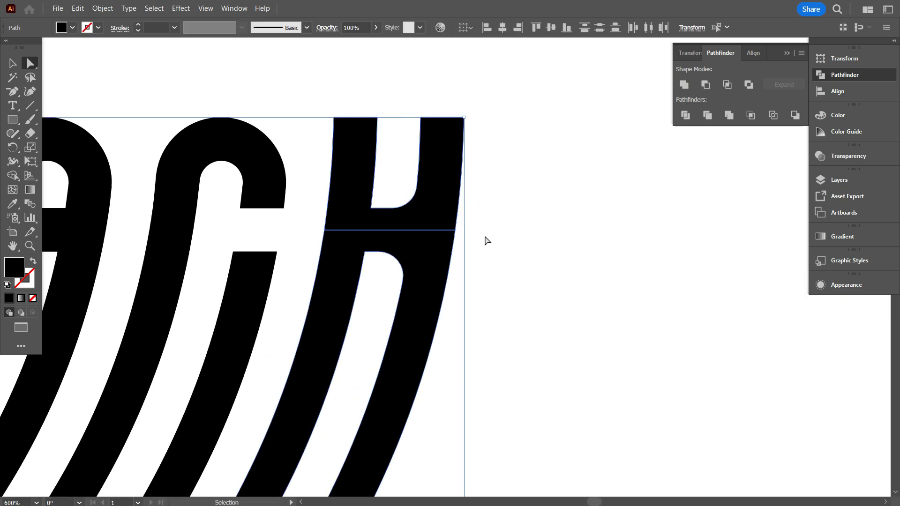
scroll(483, 239, up, 2)
click(13, 92)
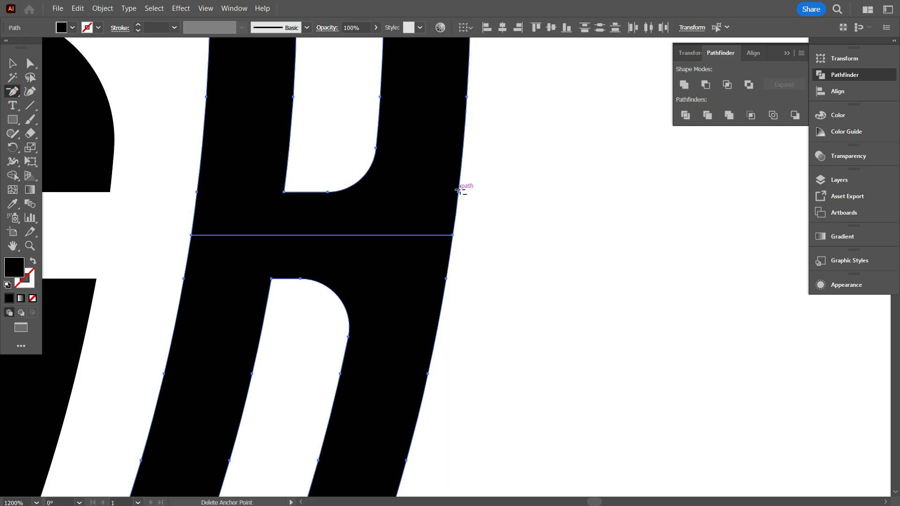
click(458, 191)
scroll(432, 345, down, 1)
ctrl+click(424, 312)
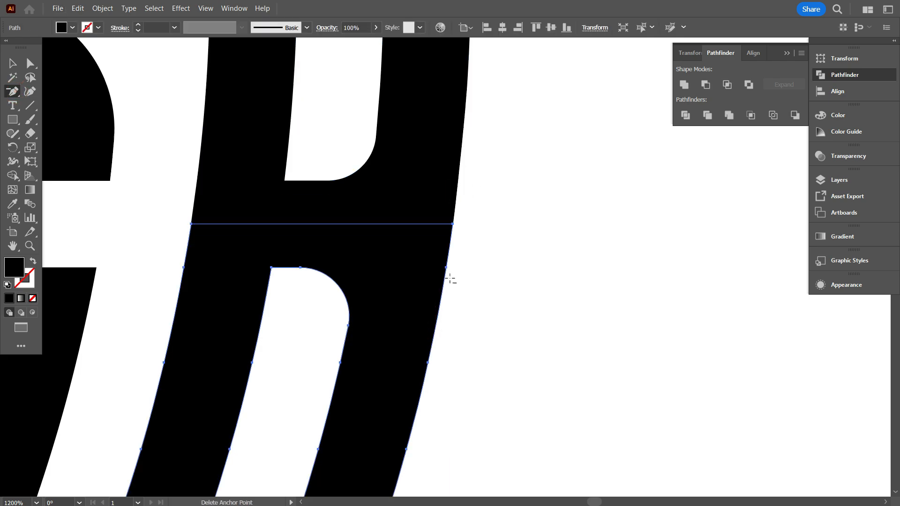
click(446, 267)
scroll(457, 315, down, 1)
click(12, 64)
click(263, 162)
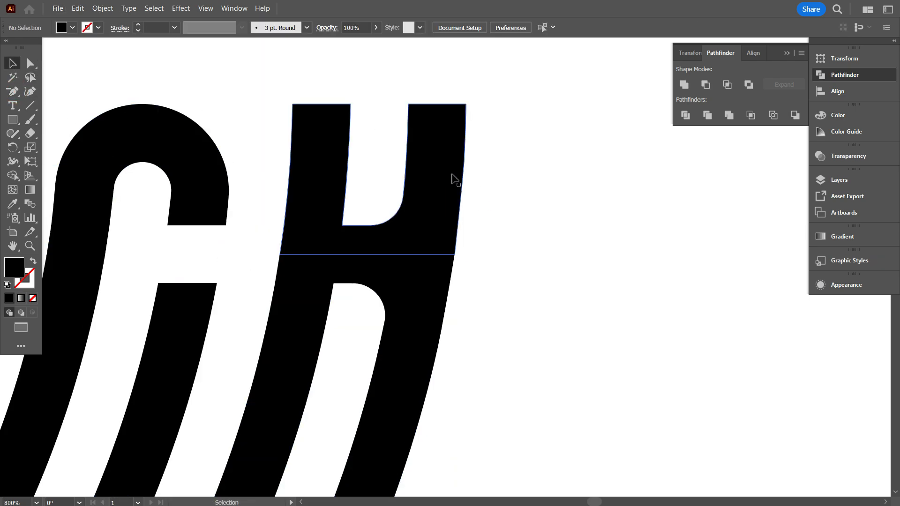
Round the last letter's two right outer corners at the split line and increase the rounding of the inner corner below the crossbar.
click(452, 180)
key(a)
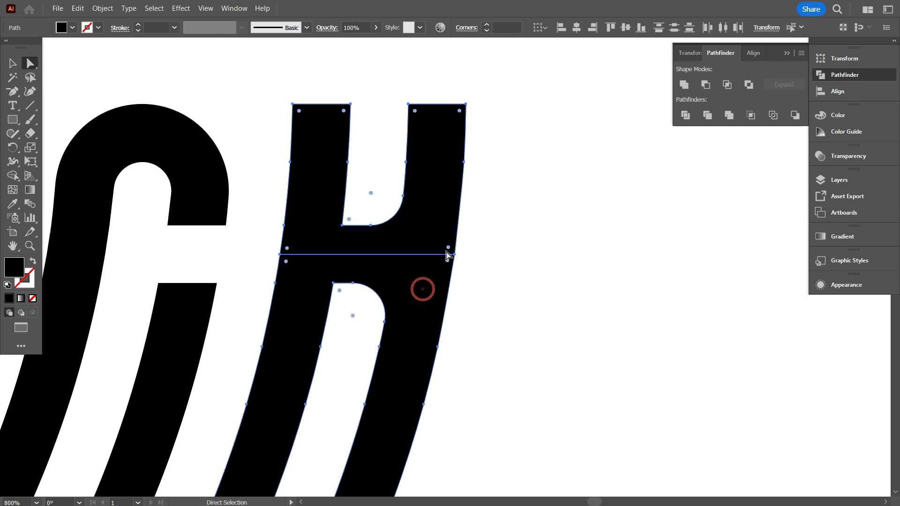
drag(447, 263, 369, 282)
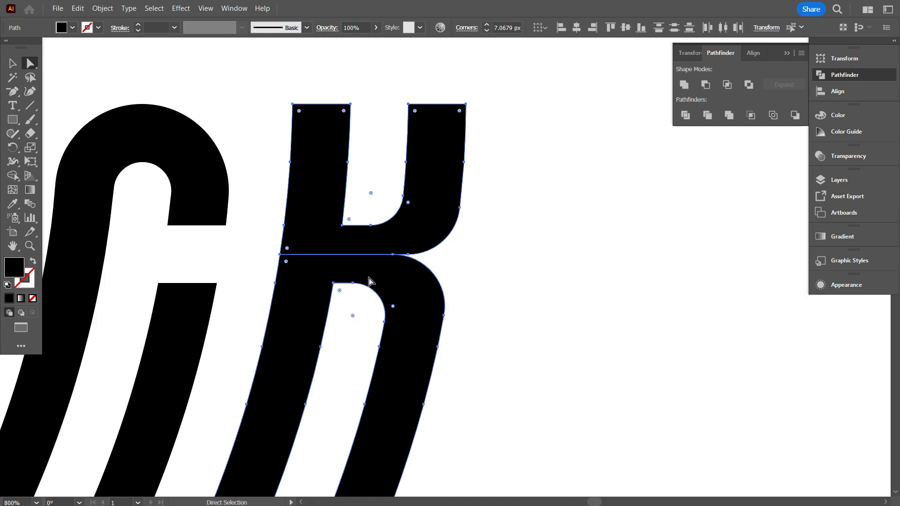
drag(353, 315, 333, 331)
click(337, 349)
scroll(534, 263, down, 5)
scroll(533, 268, up, 4)
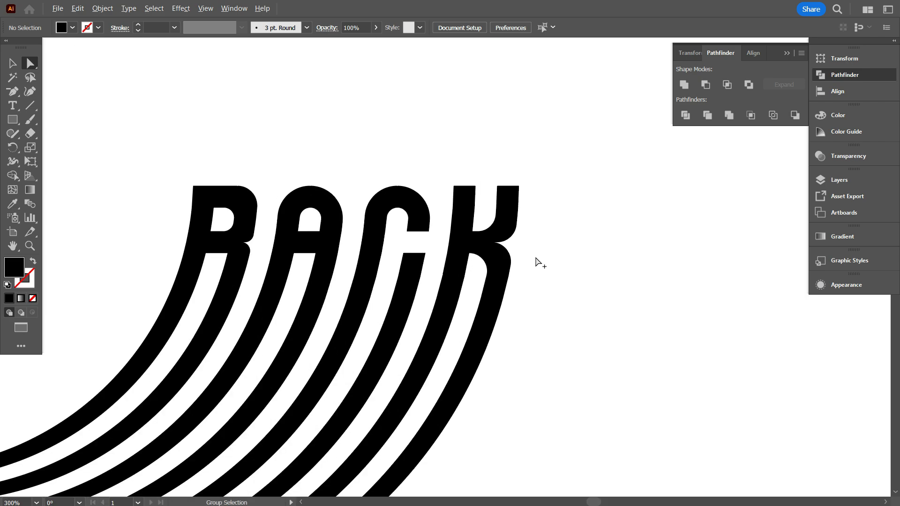
Reduce the rounding of the last letter's right outer corners at the split line to about 5.4 px.
click(482, 256)
shift+click(486, 193)
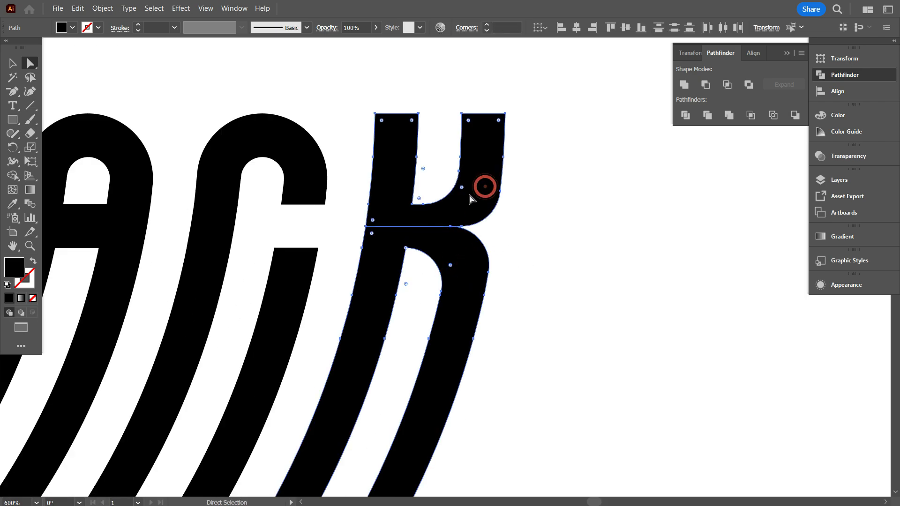
drag(453, 263, 467, 263)
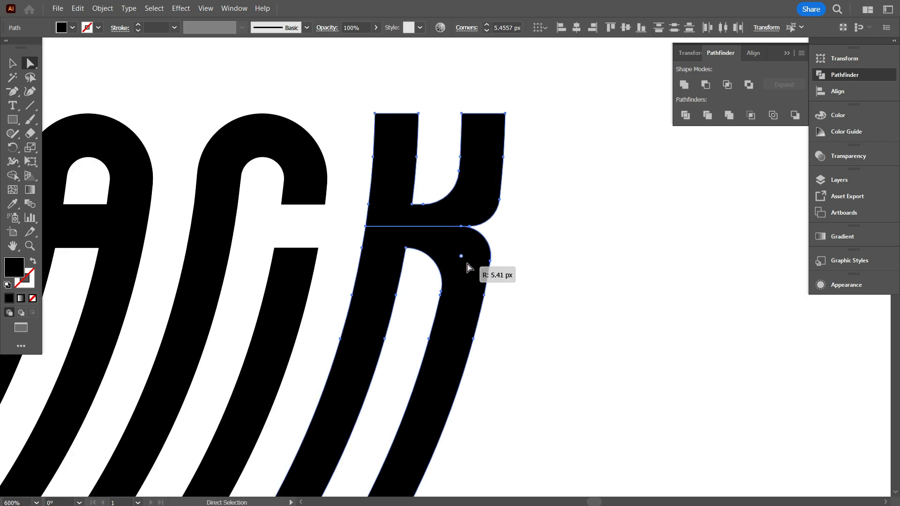
click(547, 243)
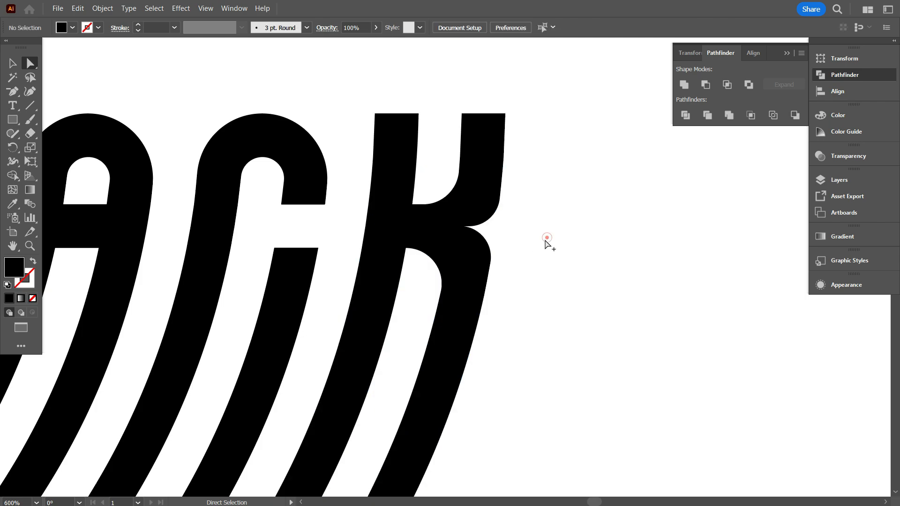
Try removing the anchor point below the rounded corner on the first letter's leg, and undo the removal.
scroll(545, 249, down, 4)
scroll(402, 265, up, 3)
scroll(384, 283, down, 3)
scroll(367, 299, up, 6)
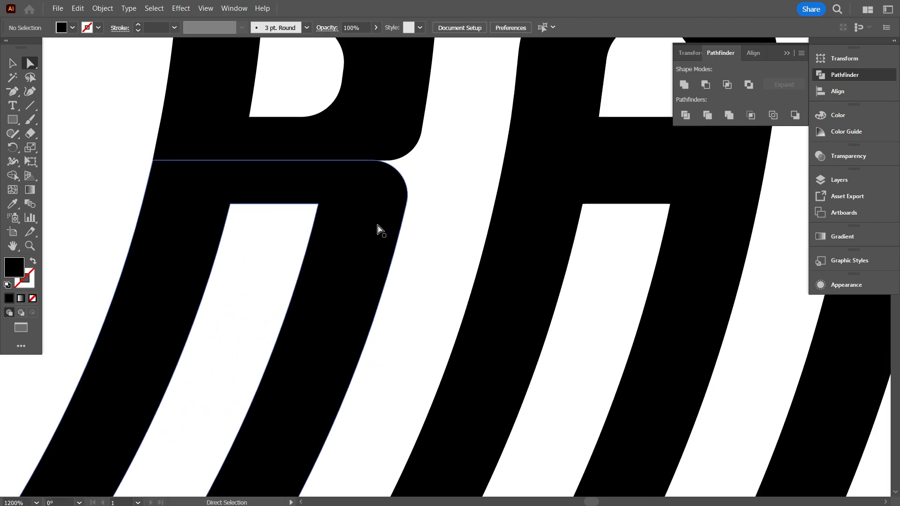
click(378, 227)
scroll(410, 187, up, 2)
key(p)
click(406, 259)
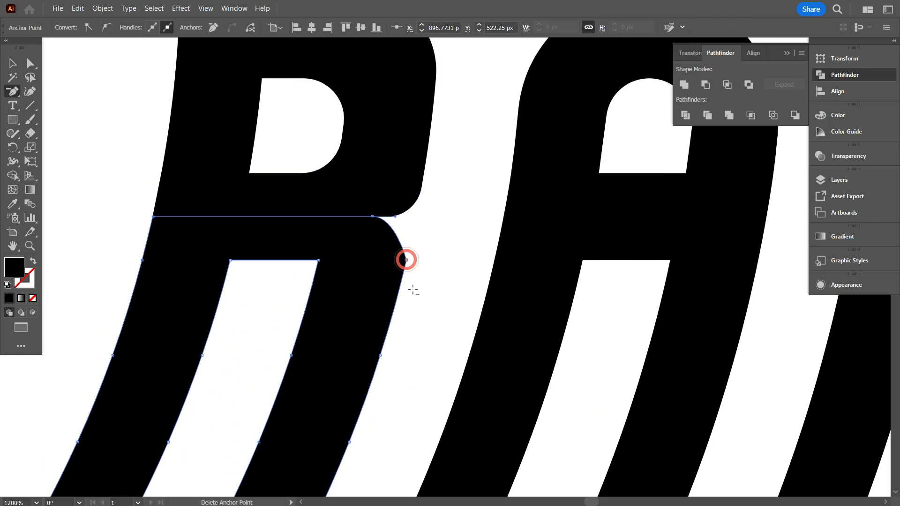
key(ctrl+z)
click(24, 63)
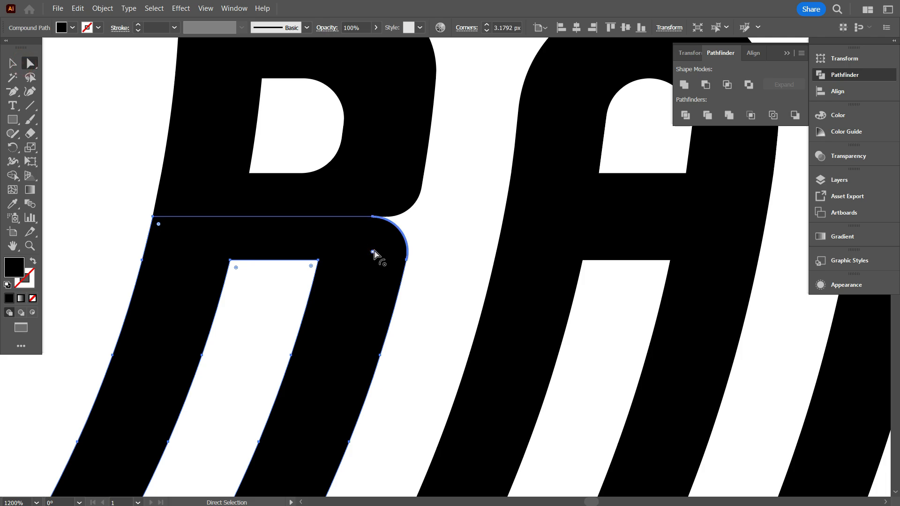
Try squaring off the first letter's rounded outer and counter corners, and undo those changes.
click(388, 154)
drag(386, 181, 431, 242)
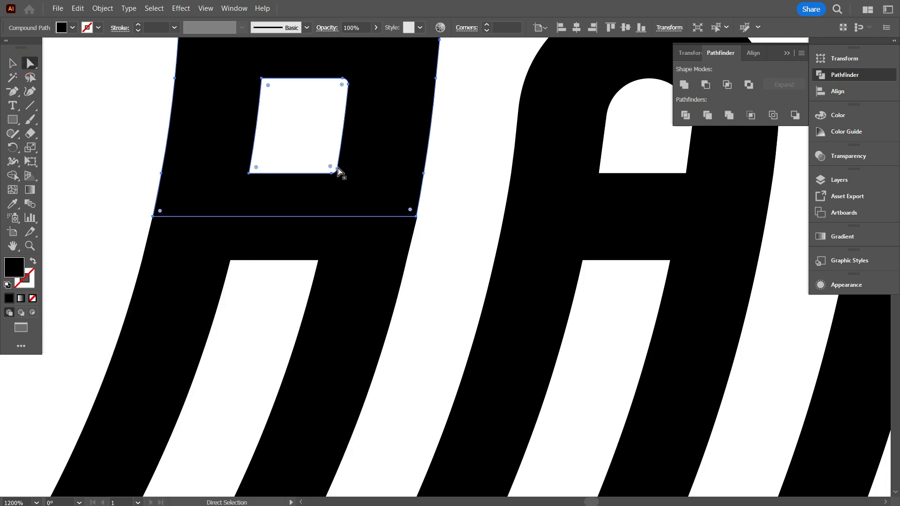
drag(335, 170, 342, 179)
click(436, 216)
scroll(415, 245, down, 1)
scroll(417, 246, up, 4)
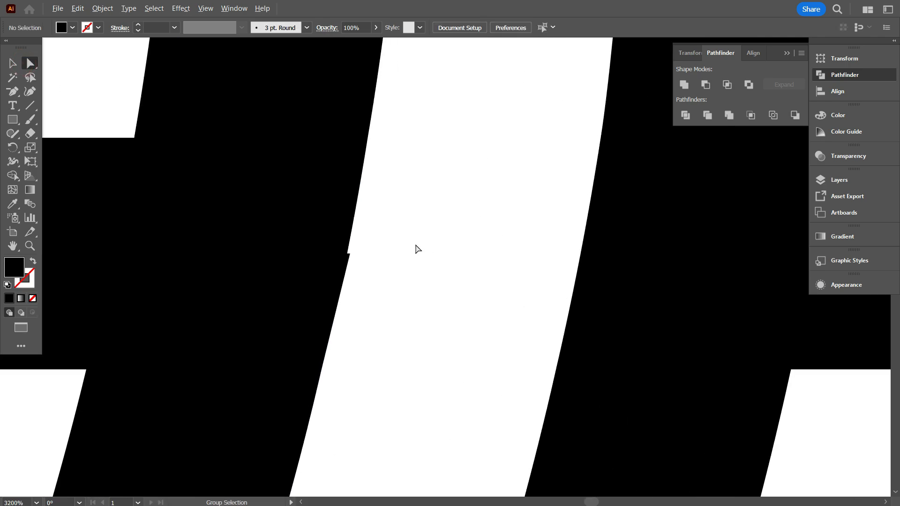
scroll(413, 249, down, 3)
click(356, 271)
key(ctrl+z)
key(ctrl+z)
key(ctrl+z)
key(ctrl+z)
click(398, 261)
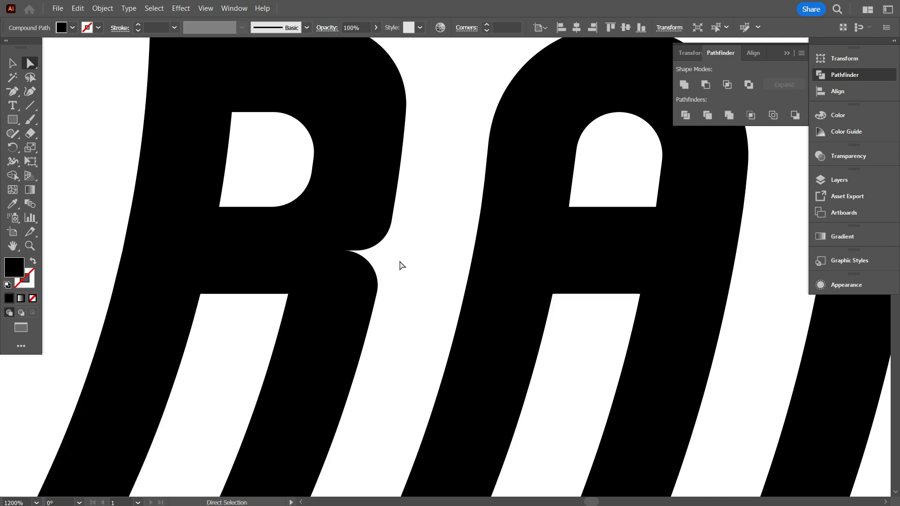
Reset the first letter's right outer corners above and below the split line to a 0 px radius.
scroll(397, 262, down, 3)
scroll(394, 275, up, 3)
click(303, 199)
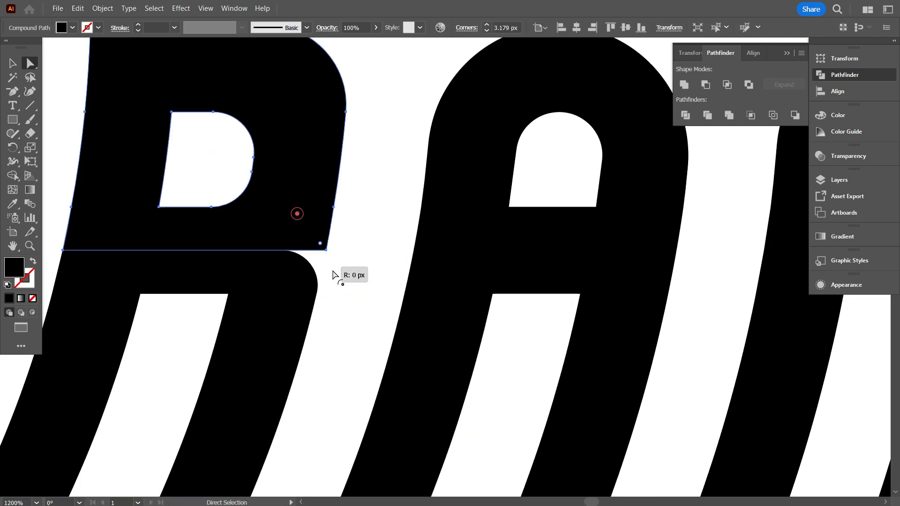
click(287, 280)
Remove the anchor points just above and below the split line on the first letter's right outer edge.
click(292, 195)
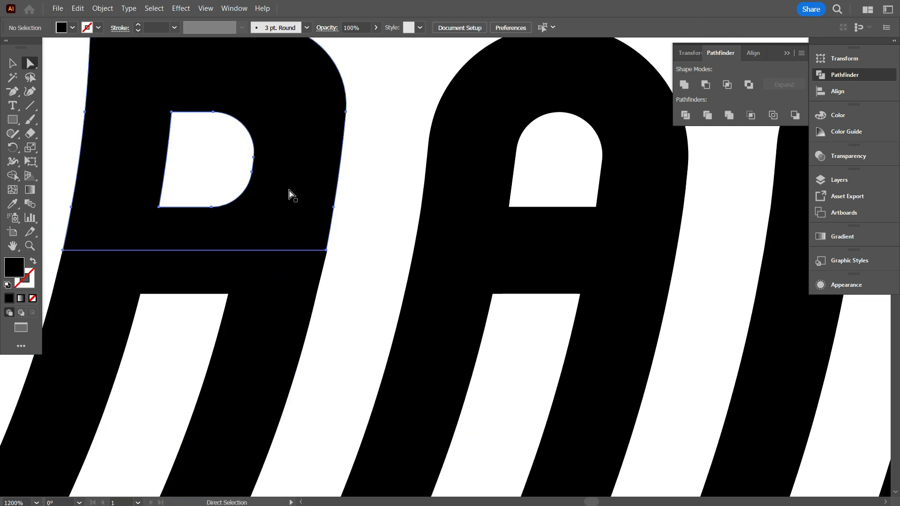
key(p)
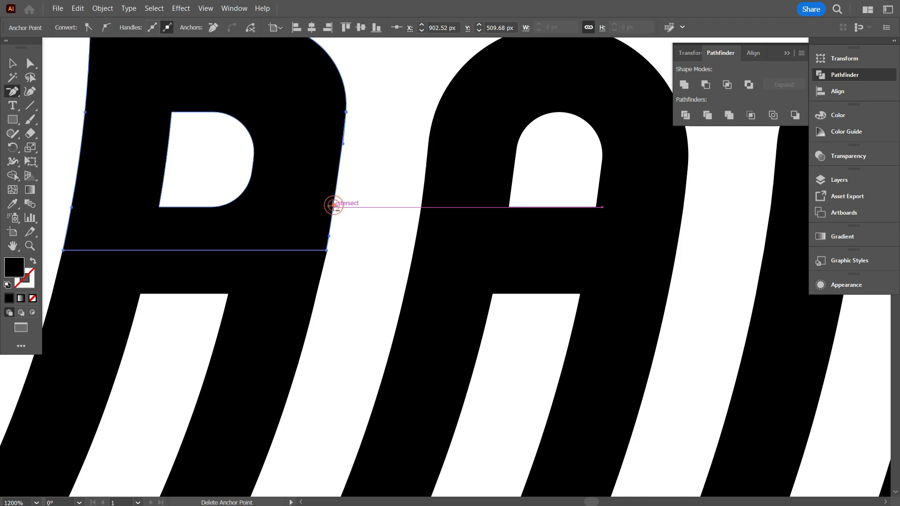
ctrl+click(303, 312)
click(317, 294)
scroll(329, 292, down, 2)
Round the first letter's right outer corners above and below the split line to about 5.62 px.
click(30, 64)
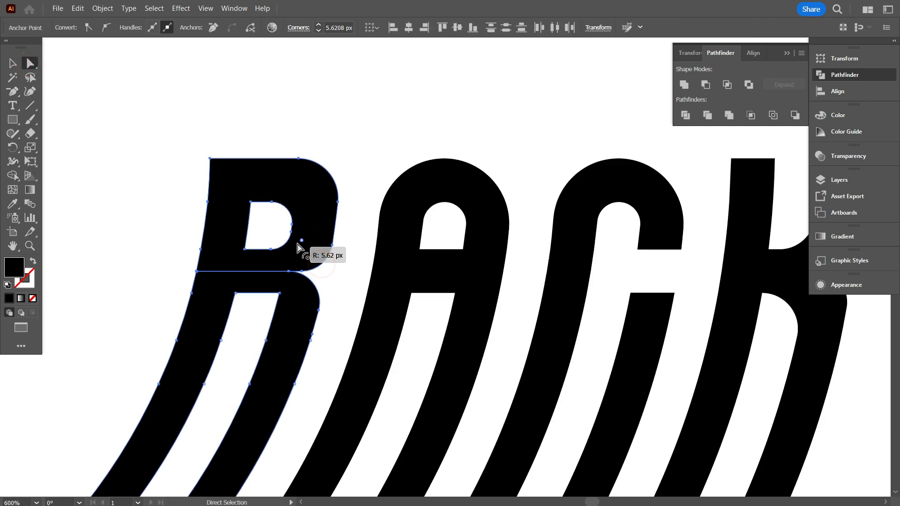
click(325, 288)
scroll(326, 290, down, 1)
scroll(323, 293, up, 2)
Round the inner corner beneath the first letter's crossbar, beside its right leg.
alt+click(315, 286)
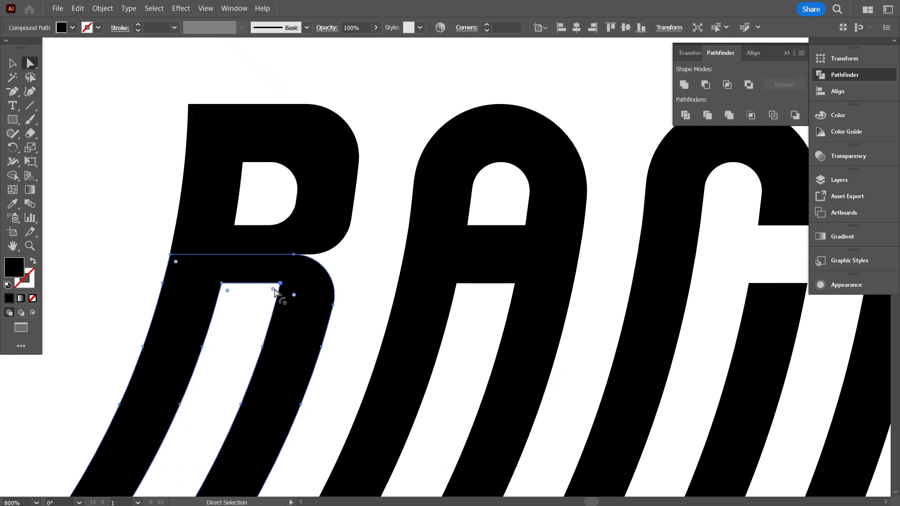
drag(273, 289, 251, 312)
click(253, 331)
scroll(253, 331, down, 3)
scroll(289, 281, down, 3)
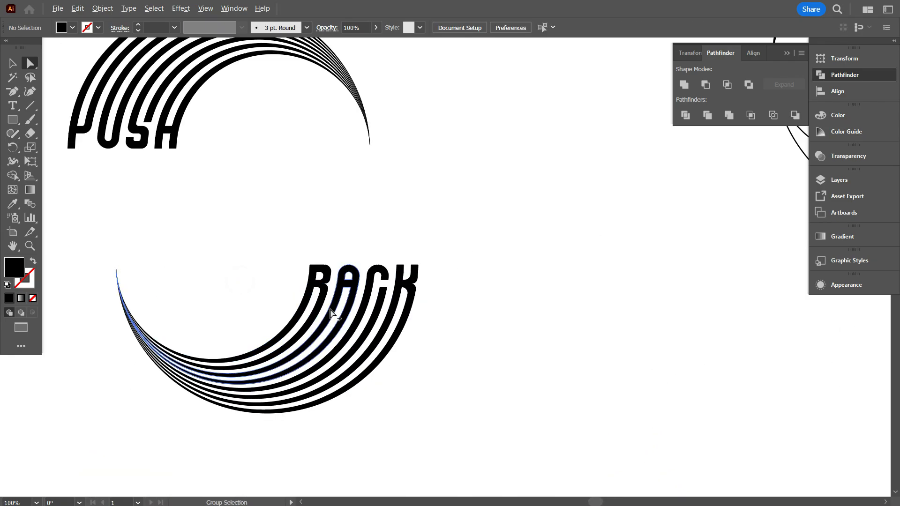
Reduce the rounding of the last letter's inner corners above and below the crossbar.
scroll(334, 310, up, 1)
scroll(486, 318, up, 3)
scroll(485, 319, up, 1)
click(392, 237)
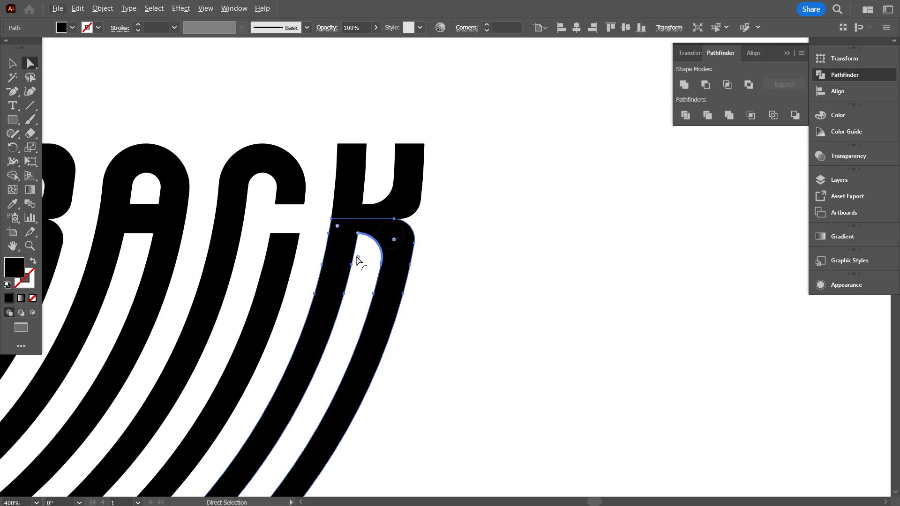
click(370, 259)
click(396, 201)
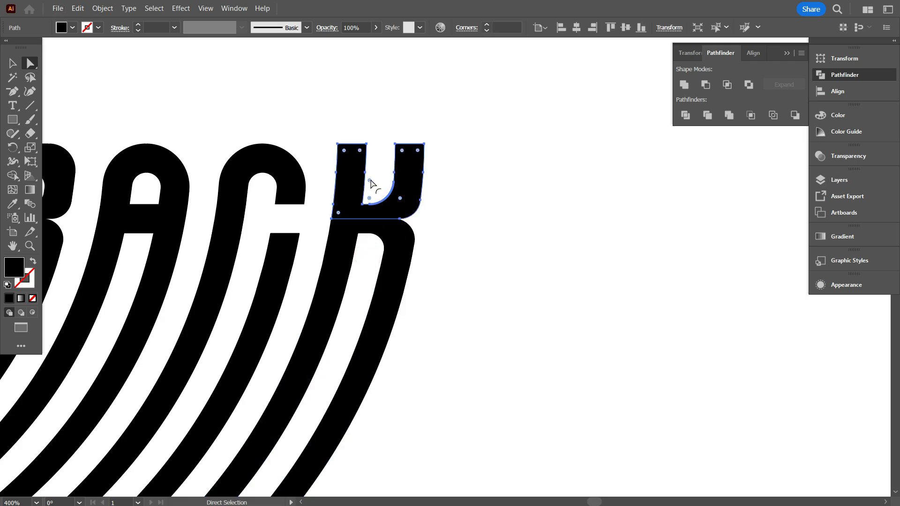
scroll(415, 303, down, 4)
click(444, 340)
Select all bands and letter parts of the BACK arch.
scroll(441, 341, down, 1)
scroll(398, 351, up, 2)
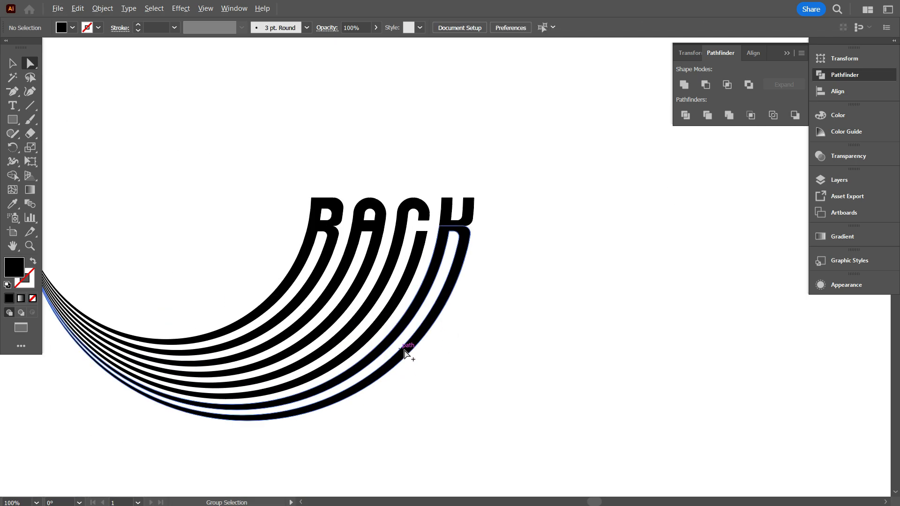
scroll(446, 300, down, 1)
scroll(441, 300, up, 1)
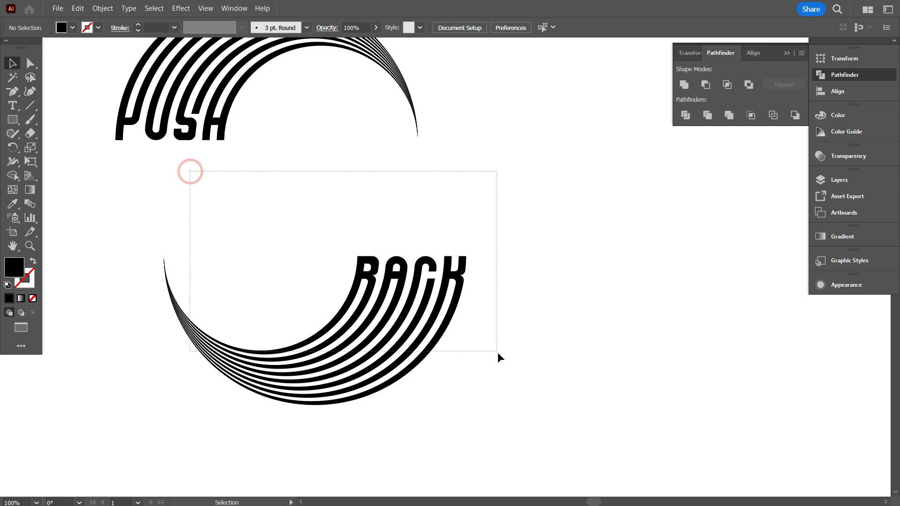
drag(498, 354, 498, 354)
scroll(662, 239, up, 1)
click(588, 250)
scroll(544, 292, down, 1)
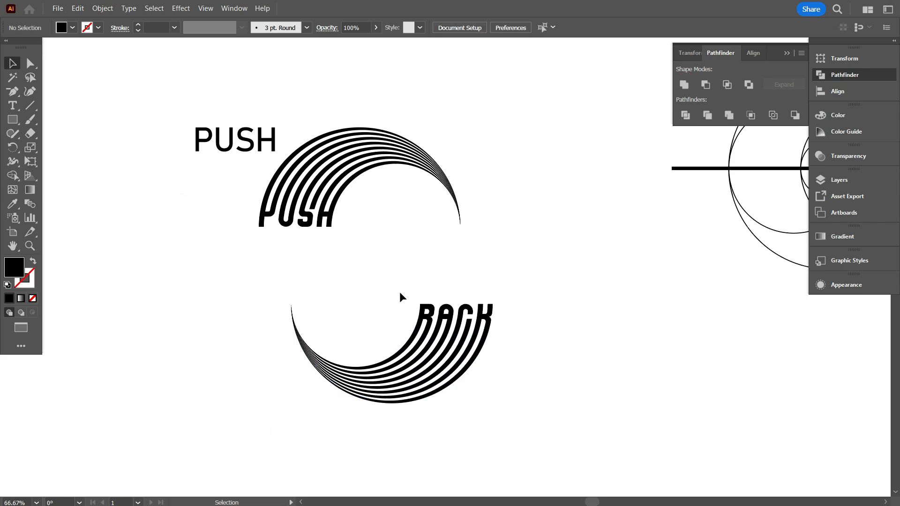
Place a copy of the thick horizontal line directly beneath the PUSH lettering as a spacer.
scroll(400, 292, up, 1)
scroll(420, 345, up, 2)
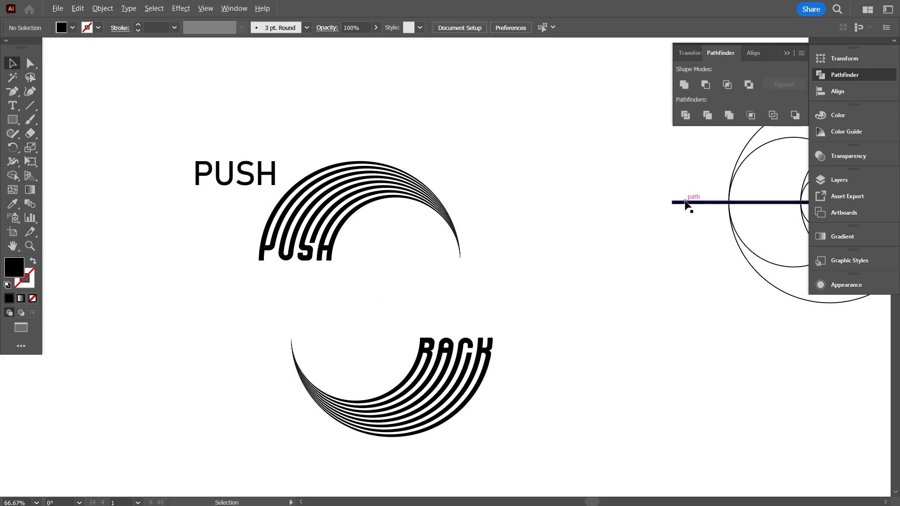
drag(685, 202, 229, 261)
click(255, 302)
Move the BACK arch up against the spacer line, align it with the PUSH arch into a circle, and delete the spacer.
drag(413, 362, 387, 292)
drag(514, 259, 491, 364)
drag(514, 308, 511, 387)
key(Delete)
scroll(436, 373, up, 1)
scroll(176, 304, down, 2)
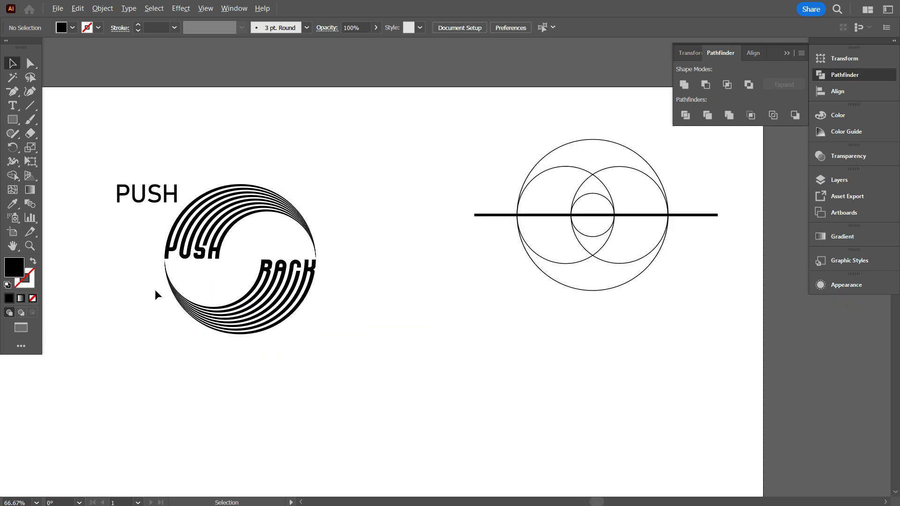
scroll(469, 291, up, 1)
scroll(404, 305, down, 1)
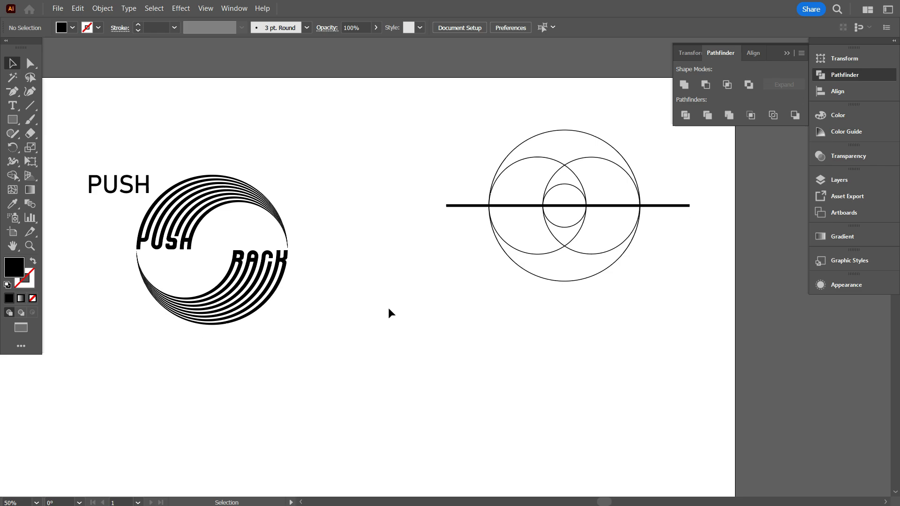
Place a copy of the smallest circle and the left medium circle in the empty area below the construction circles.
scroll(558, 230, up, 1)
click(571, 169)
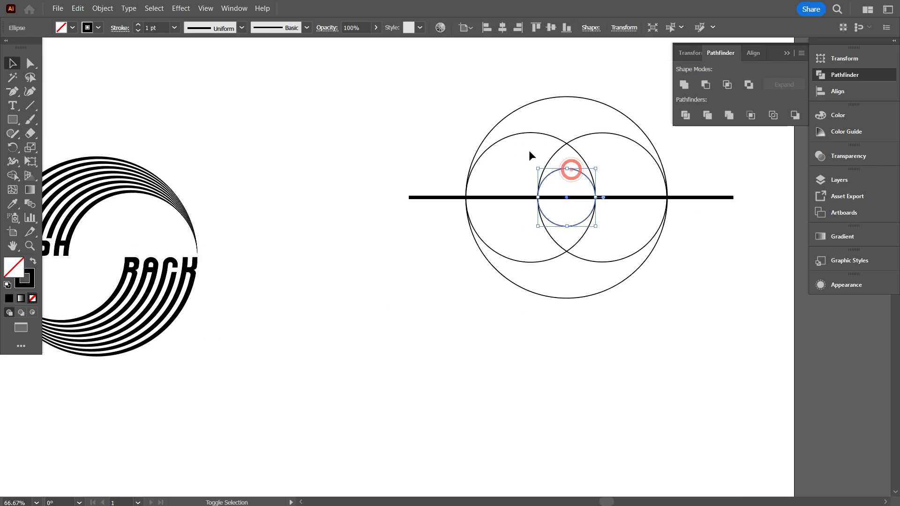
shift+click(516, 135)
scroll(519, 165, down, 1)
drag(538, 245, 366, 427)
scroll(366, 427, down, 1)
scroll(307, 413, down, 1)
click(296, 389)
scroll(301, 300, up, 1)
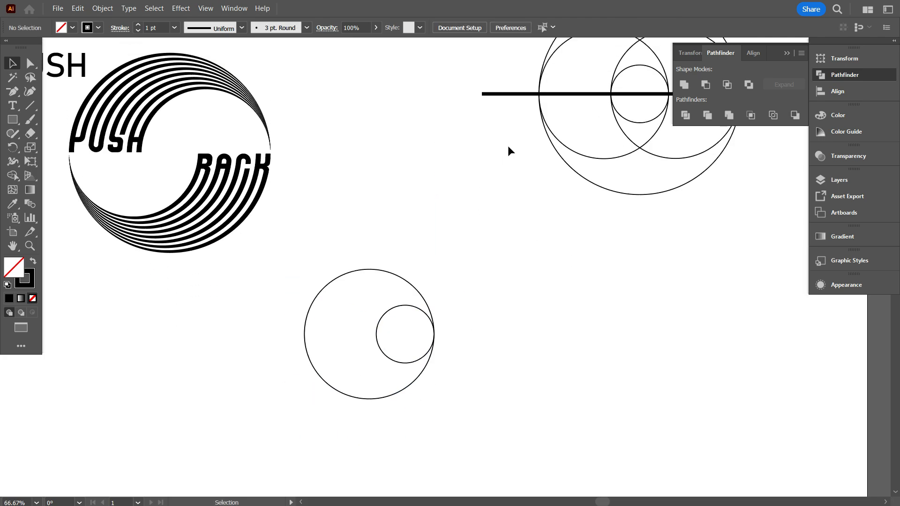
Move the thick horizontal line across the centres of the two copied circles.
drag(513, 95, 269, 336)
drag(358, 238, 447, 392)
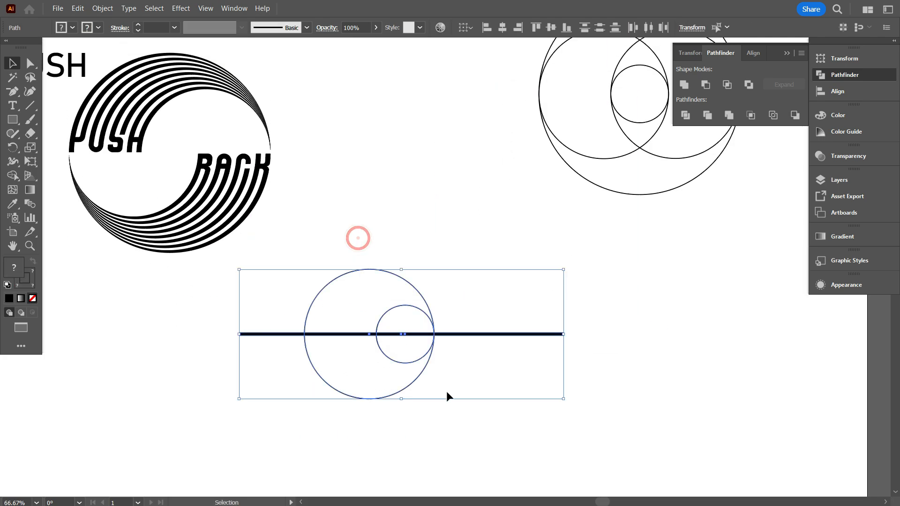
click(530, 105)
Select the two copied circles without the line and make a blend between them.
scroll(398, 228, down, 1)
drag(396, 212, 405, 271)
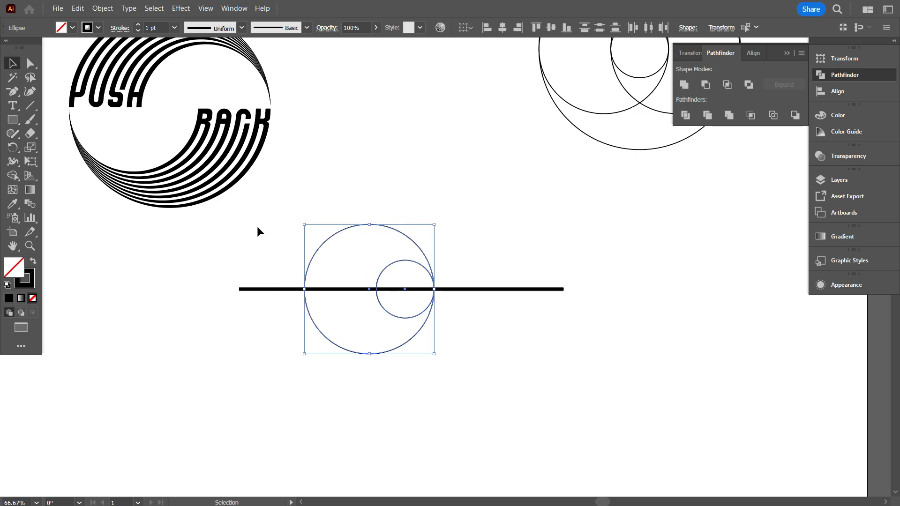
click(106, 12)
mouse_move(120, 363)
click(300, 361)
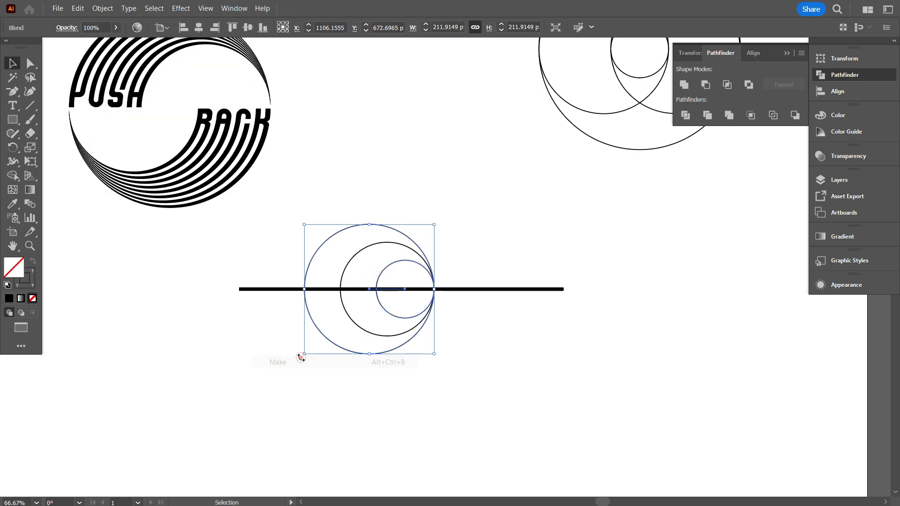
Set the circle blend's spacing to 14 specified steps.
double_click(30, 204)
click(123, 323)
click(94, 349)
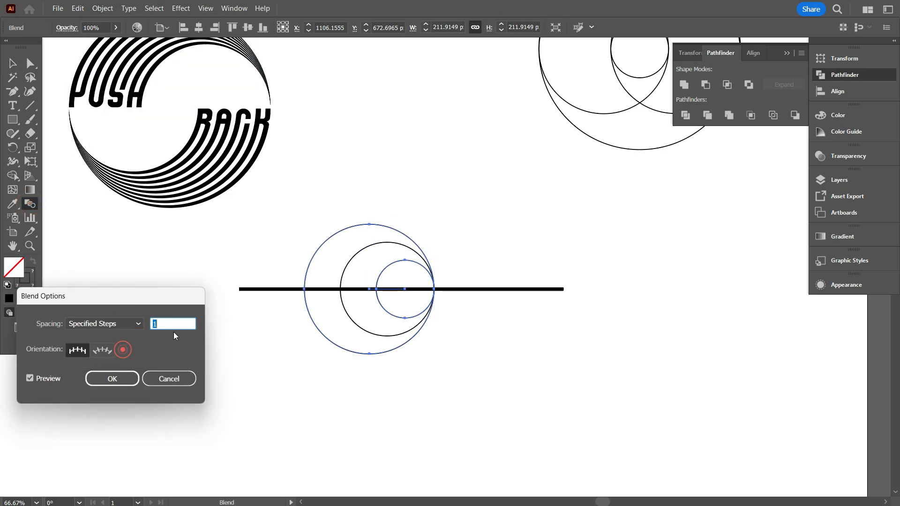
key(Up)
key(Up)
key(Up)
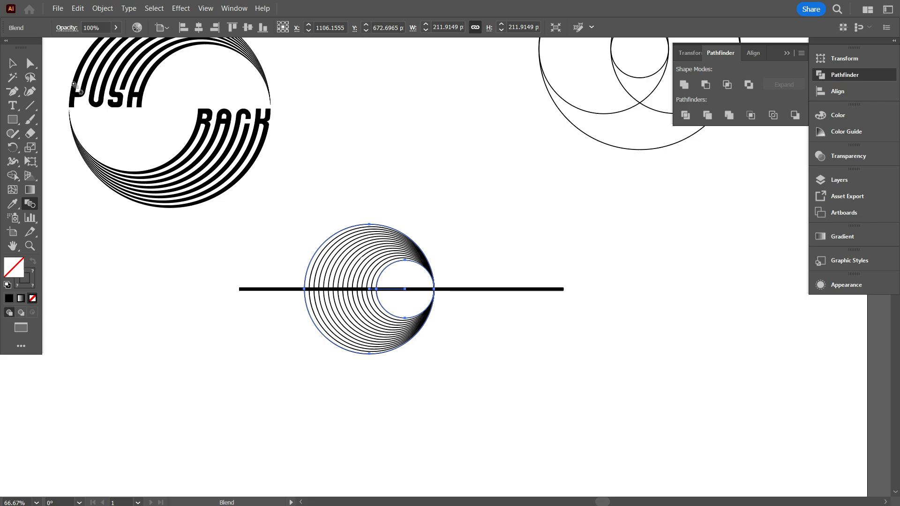
Expand the circle blend's object, fill and stroke into separate circles.
click(102, 8)
click(122, 164)
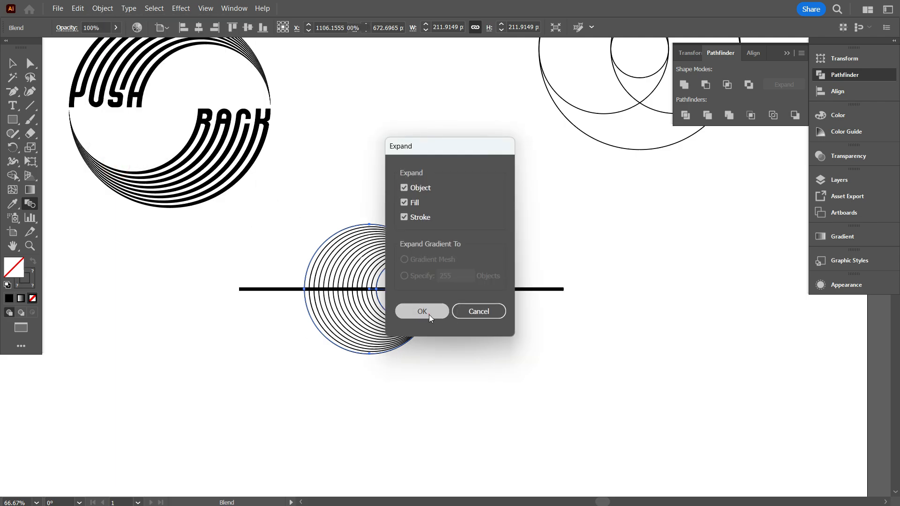
click(422, 312)
click(12, 63)
click(268, 147)
With Shape Builder, fill every other band below the thick line in black, starting with the outermost band.
scroll(326, 336, up, 1)
drag(283, 191, 412, 322)
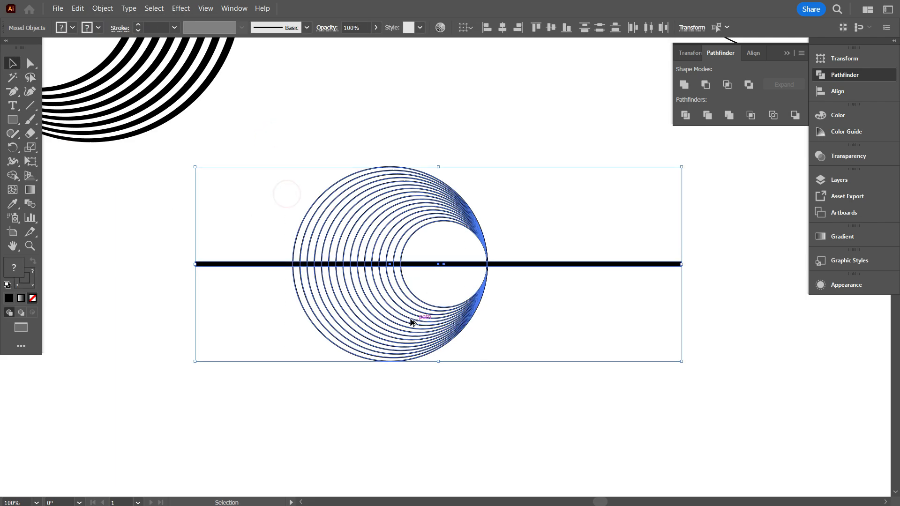
scroll(412, 322, up, 1)
key(shift+m)
scroll(249, 263, up, 2)
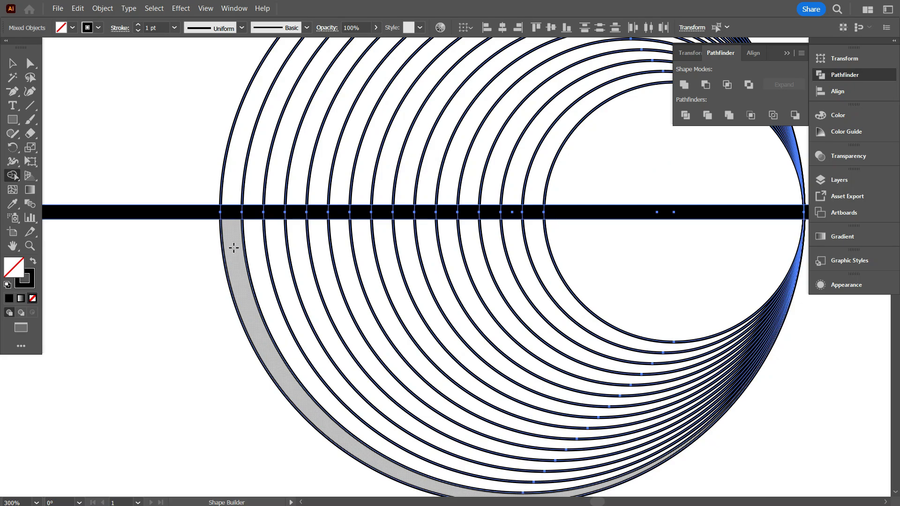
click(32, 262)
click(235, 247)
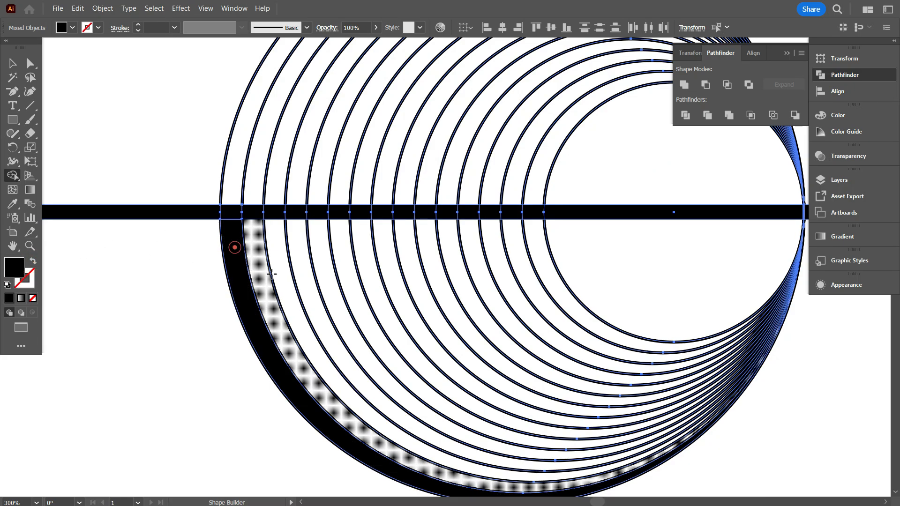
click(282, 261)
click(326, 274)
click(373, 277)
click(419, 277)
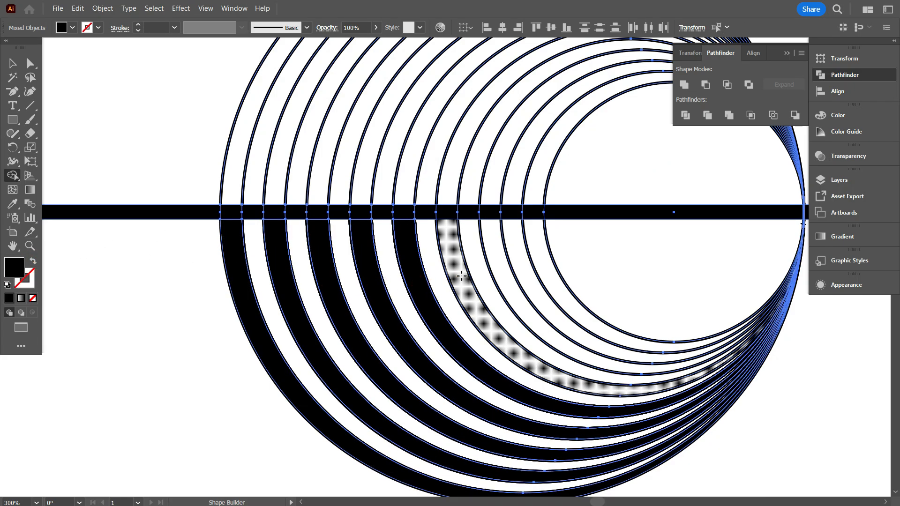
click(461, 276)
click(508, 278)
click(547, 277)
scroll(350, 212, down, 2)
scroll(364, 237, up, 1)
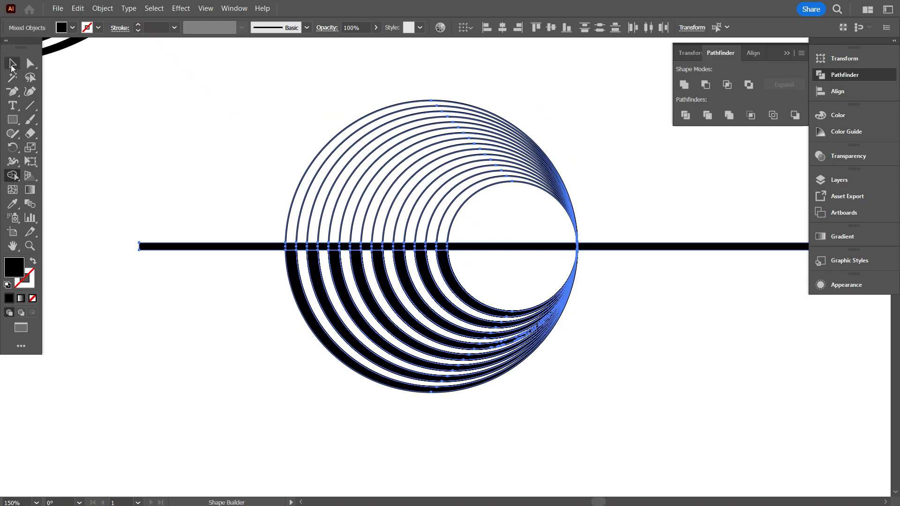
Ungroup the expanded circles and their filled bands.
click(13, 64)
click(140, 124)
scroll(183, 142, down, 2)
scroll(230, 193, up, 3)
right_click(453, 204)
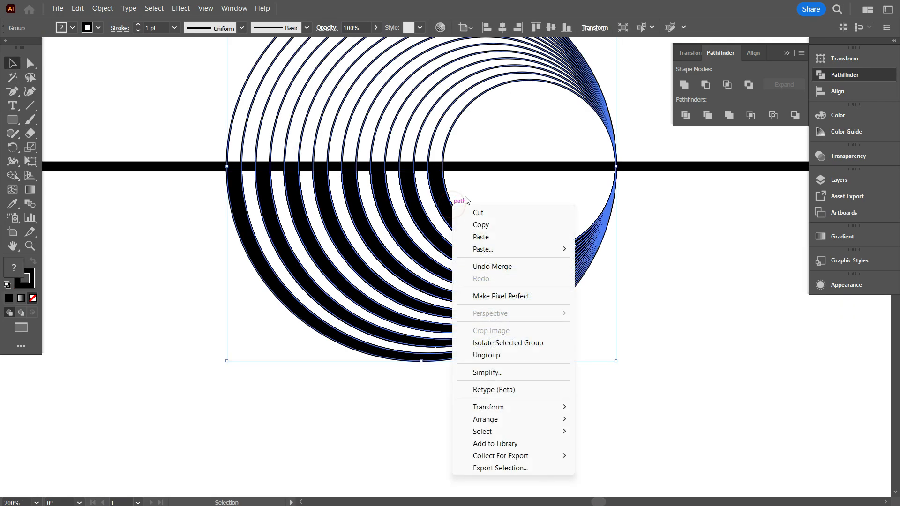
click(499, 357)
click(584, 396)
Select all eight black bands and move them away from the circle outlines, down to the right.
click(438, 202)
shift+click(413, 201)
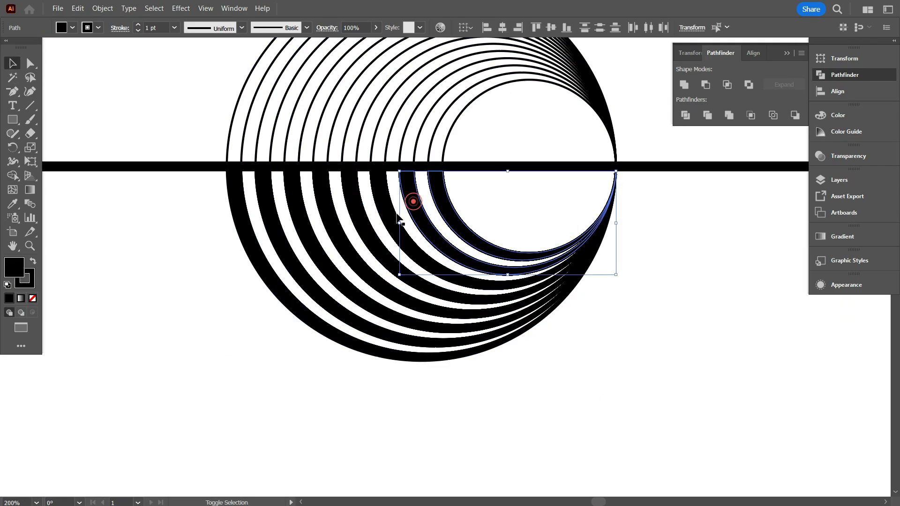
shift+click(386, 205)
shift+click(355, 207)
shift+click(328, 213)
shift+click(300, 220)
shift+click(271, 227)
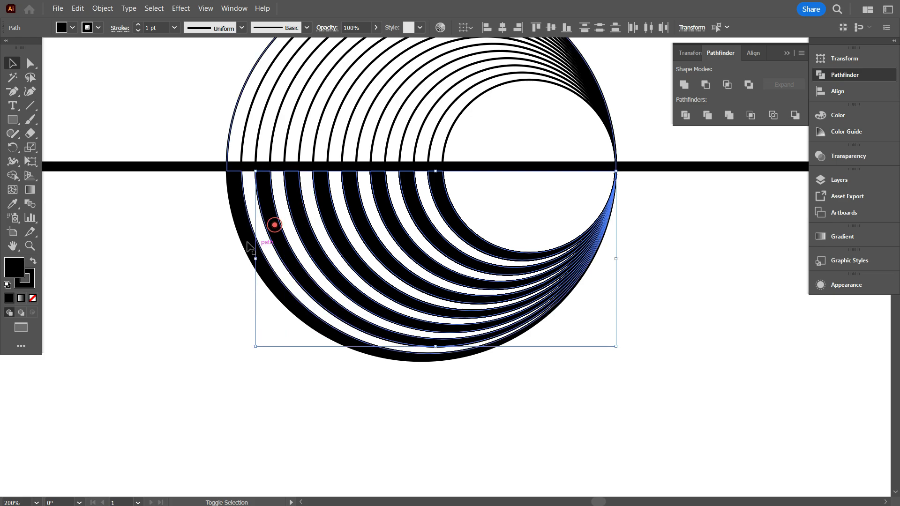
shift+click(240, 223)
scroll(262, 262, down, 3)
scroll(281, 281, up, 3)
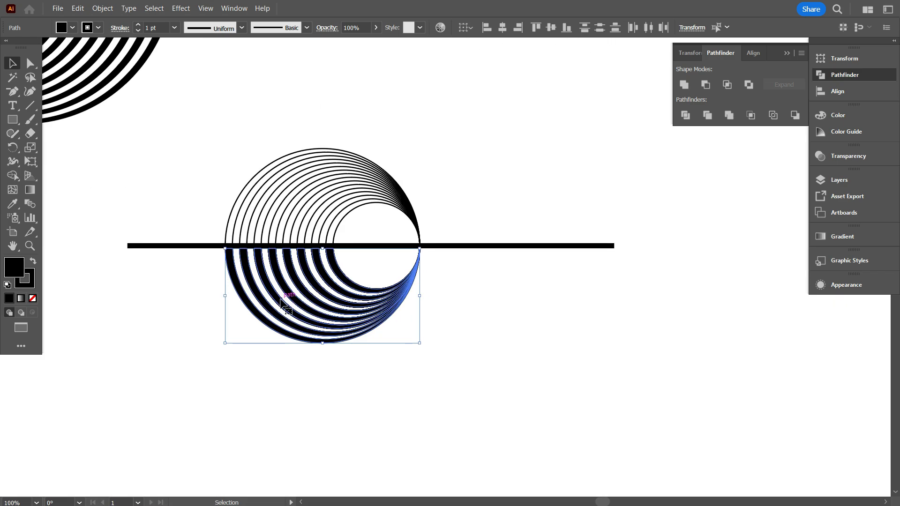
drag(269, 284, 517, 384)
Move the thick line beneath the construction circles and delete the leftover circle outlines.
scroll(488, 368, down, 2)
drag(337, 161, 384, 284)
scroll(384, 162, up, 3)
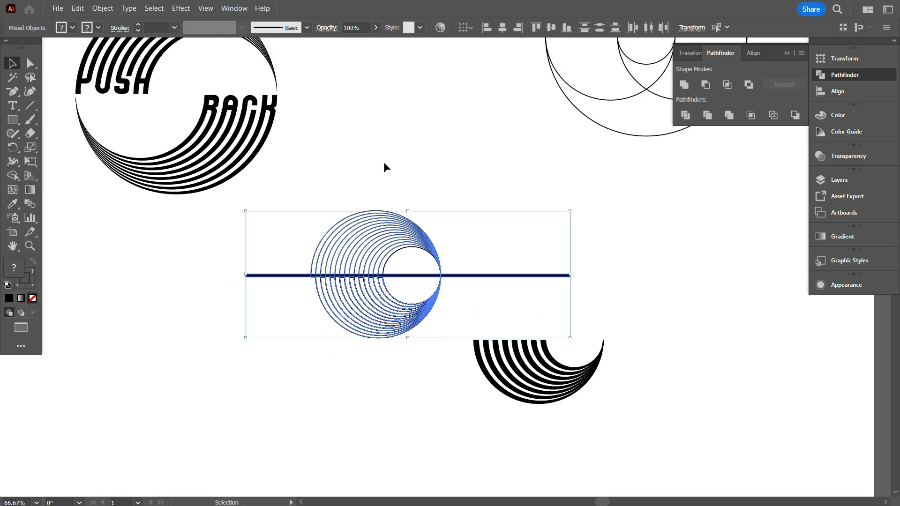
click(380, 169)
scroll(361, 198, down, 1)
drag(464, 323, 596, 236)
drag(340, 250, 382, 361)
key(Delete)
Move the striped arch beneath the PUSH BACK circle and place a copy of it to the right.
drag(438, 333, 302, 349)
click(197, 352)
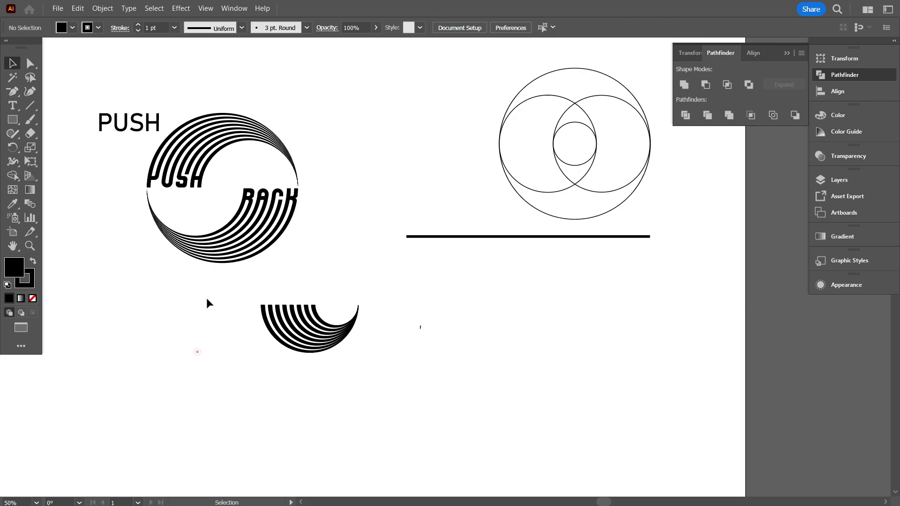
scroll(206, 184, up, 2)
scroll(281, 177, up, 1)
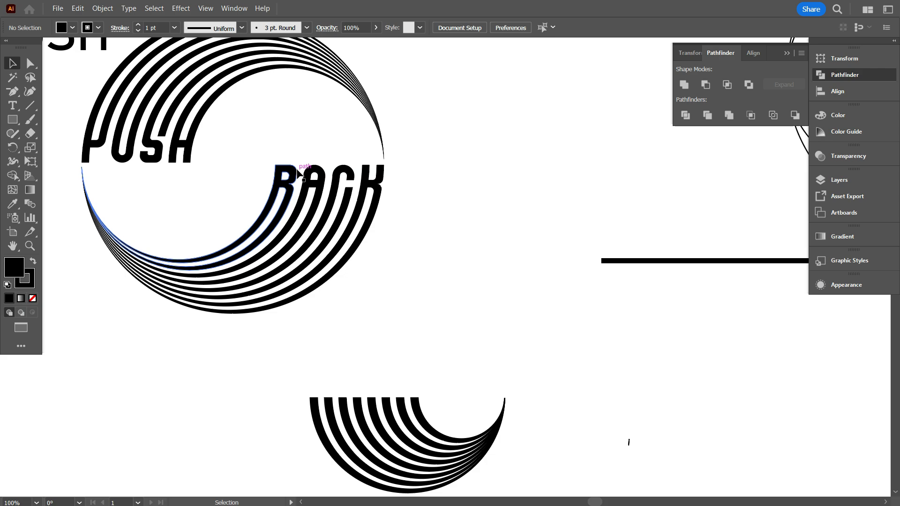
scroll(136, 135, down, 8)
scroll(240, 243, down, 1)
mouse_move(240, 243)
mouse_down()
mouse_move(383, 348)
mouse_move(584, 337)
mouse_up()
scroll(256, 292, up, 2)
Set the stroke of the left arch's bands to 0 pt, keeping their black fill.
drag(256, 291, 363, 371)
scroll(363, 371, up, 3)
click(163, 27)
scroll(163, 28, down, 1)
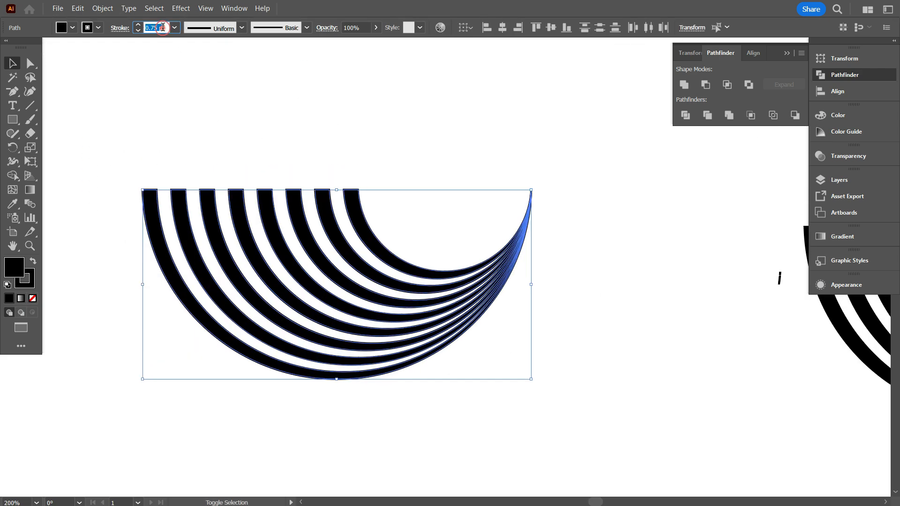
click(214, 117)
scroll(165, 291, up, 1)
scroll(249, 304, down, 1)
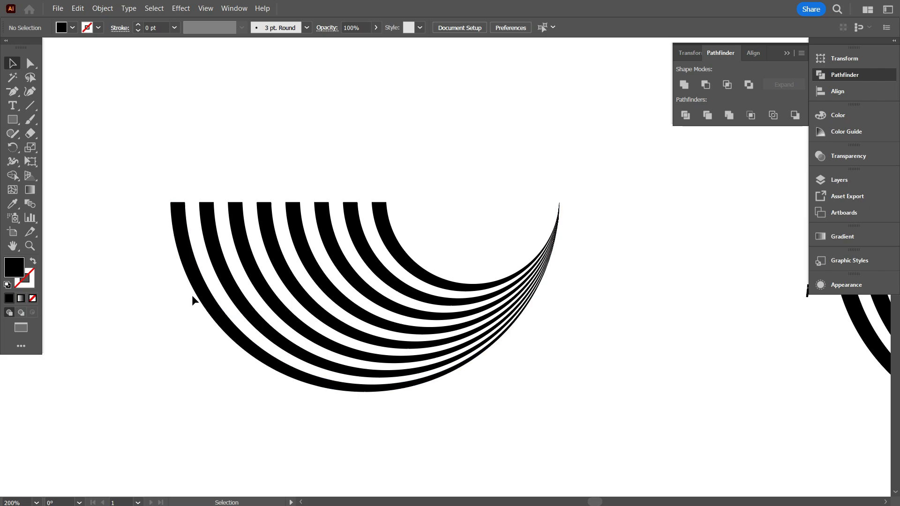
Draw a black rectangle one band width tall along the band ends, reaching from the innermost band past the outermost one.
scroll(202, 225, up, 3)
scroll(175, 191, up, 1)
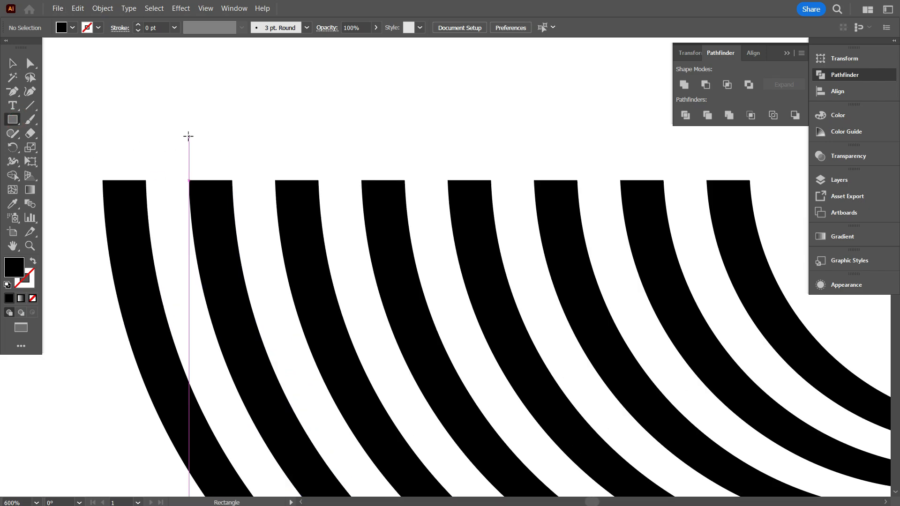
drag(188, 137, 233, 180)
scroll(253, 202, up, 1)
drag(237, 144, 252, 205)
drag(233, 169, 752, 198)
scroll(596, 210, down, 2)
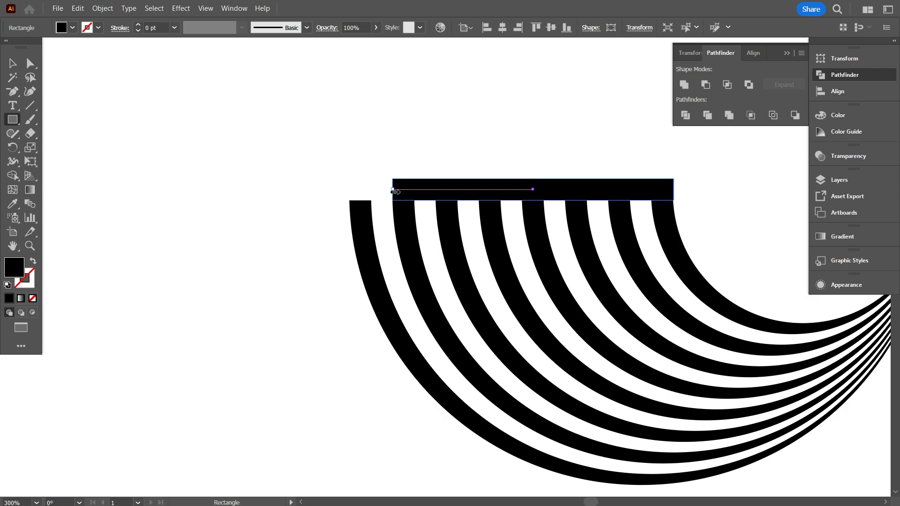
drag(393, 190, 298, 190)
scroll(231, 277, down, 2)
click(241, 316)
Move the rectangle down so that it overlaps the bands with its upper edge flush with their ends.
scroll(253, 321, up, 1)
scroll(268, 328, down, 1)
scroll(300, 305, up, 3)
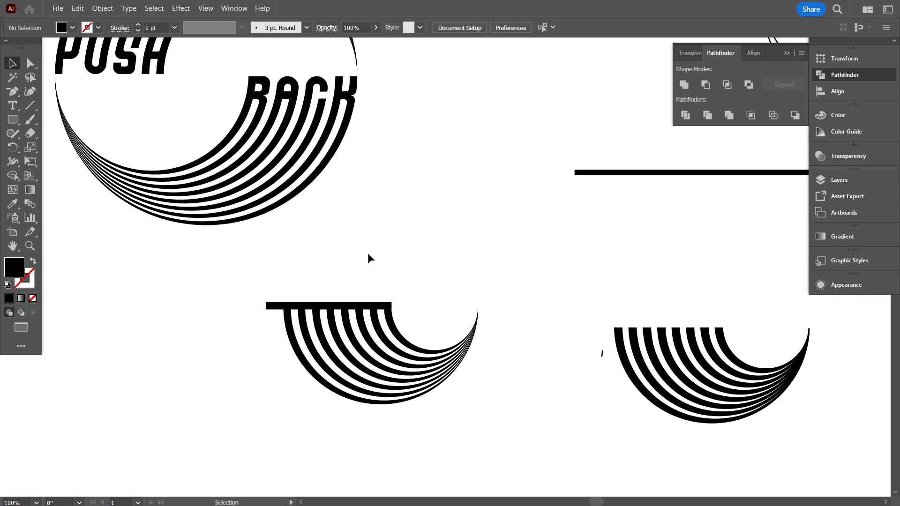
scroll(368, 255, up, 3)
scroll(341, 344, up, 2)
drag(370, 333, 380, 349)
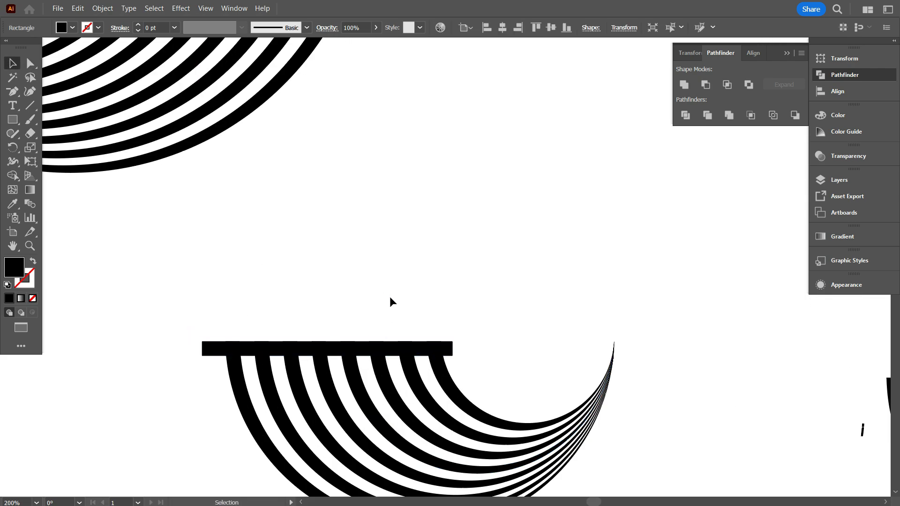
click(390, 296)
Group the rectangle with the striped bands and move the group down and to the left.
scroll(398, 277, down, 2)
drag(302, 221, 466, 414)
right_click(472, 220)
click(497, 295)
scroll(370, 315, down, 1)
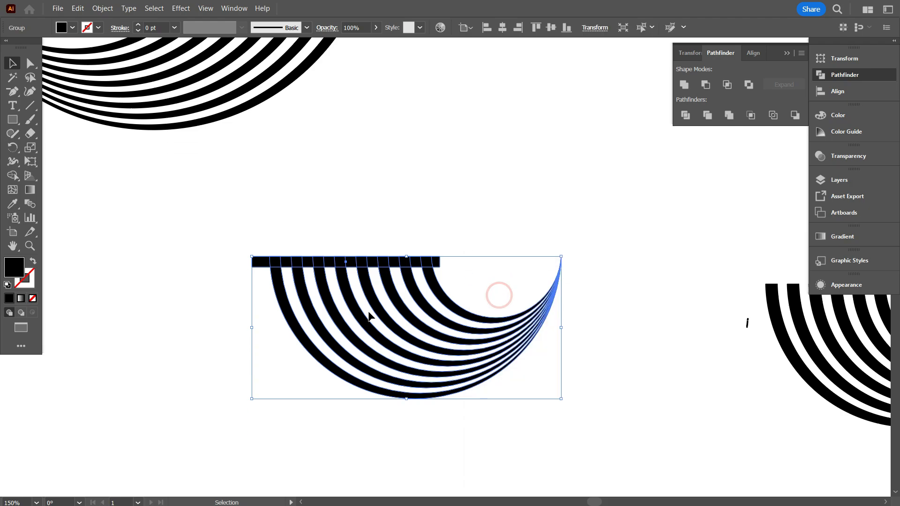
scroll(375, 319, down, 2)
drag(400, 352, 251, 403)
scroll(249, 406, down, 3)
click(248, 407)
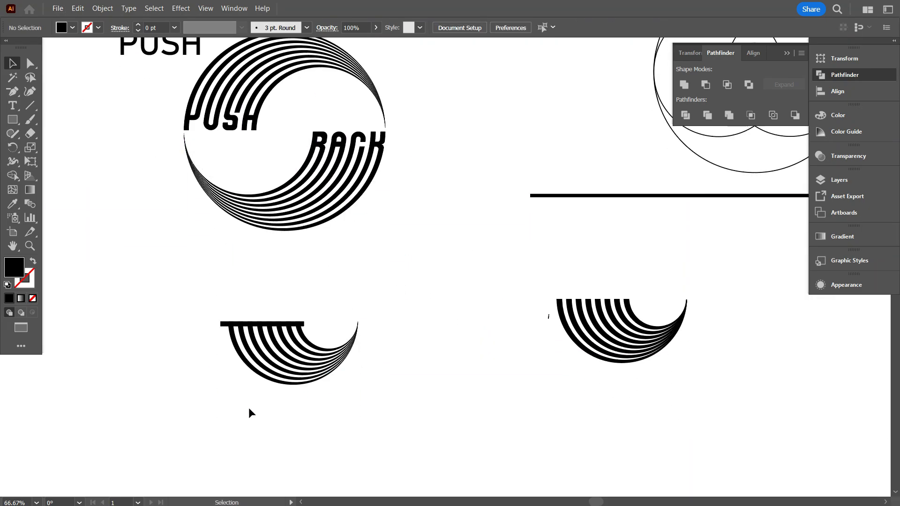
With Shape Builder, remove the rectangle pieces outside and between the bands, except those joining bands one-two and five-six.
scroll(249, 407, down, 2)
scroll(242, 387, up, 3)
scroll(224, 342, up, 1)
click(432, 271)
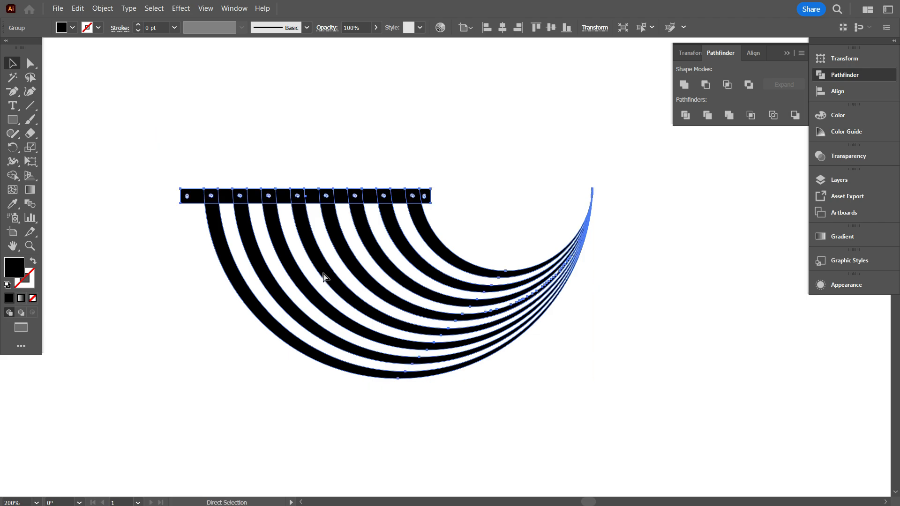
key(ctrl+y)
key(ctrl+y)
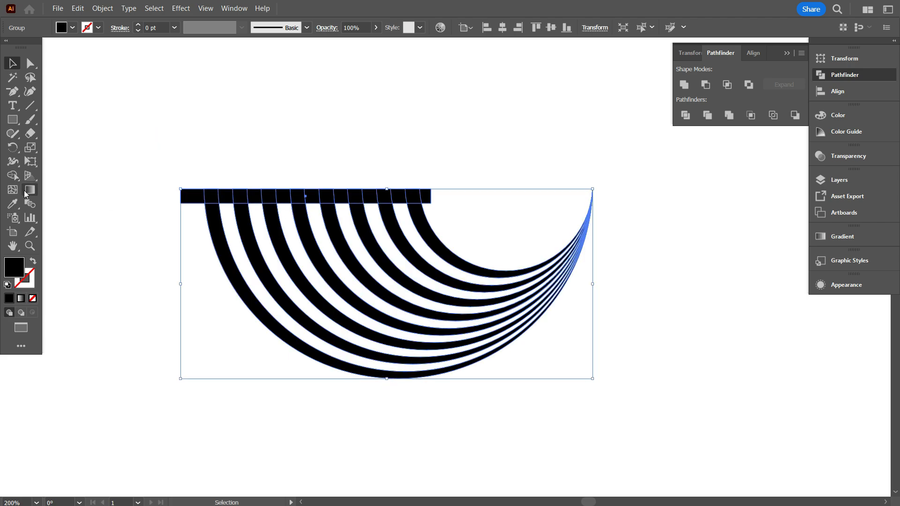
key(shift+m)
scroll(179, 202, up, 1)
alt+click(301, 203)
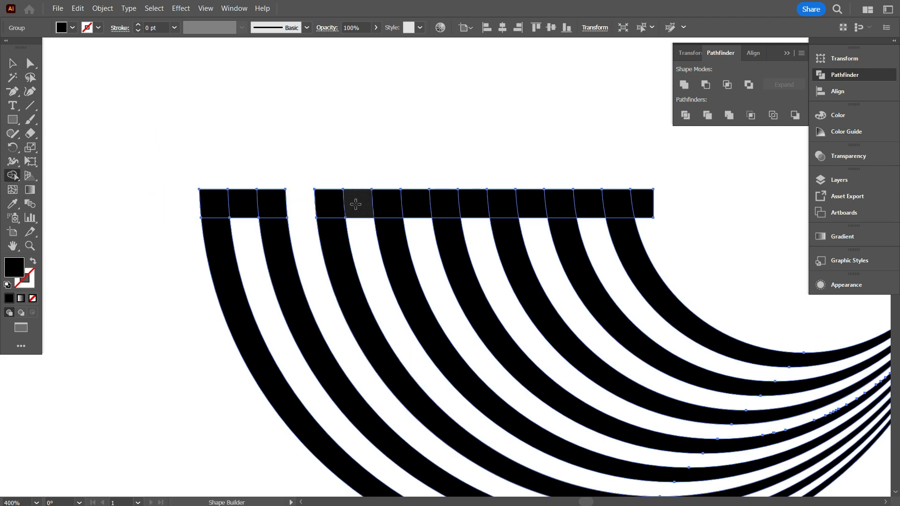
alt+click(355, 204)
alt+click(404, 204)
alt+click(597, 202)
scroll(149, 198, down, 1)
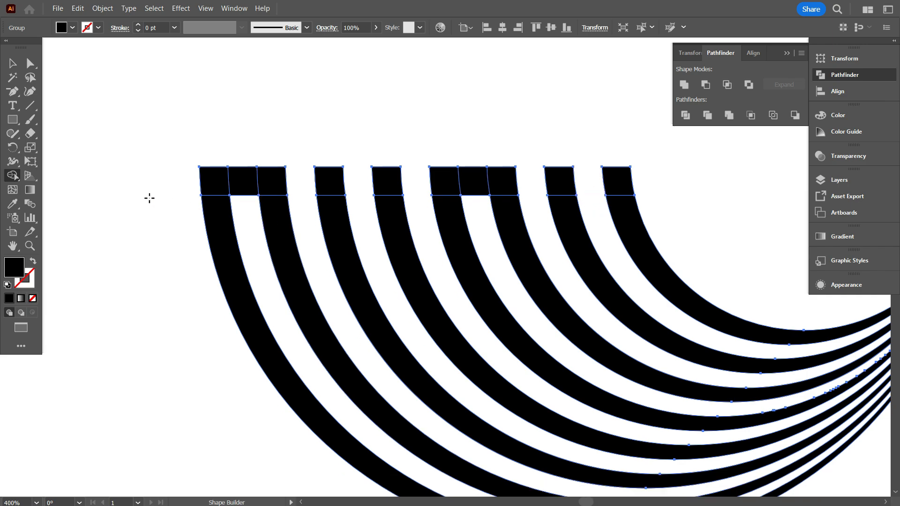
Unite the remaining rectangle pieces with the striped bands.
key(v)
scroll(190, 159, up, 1)
scroll(187, 173, down, 1)
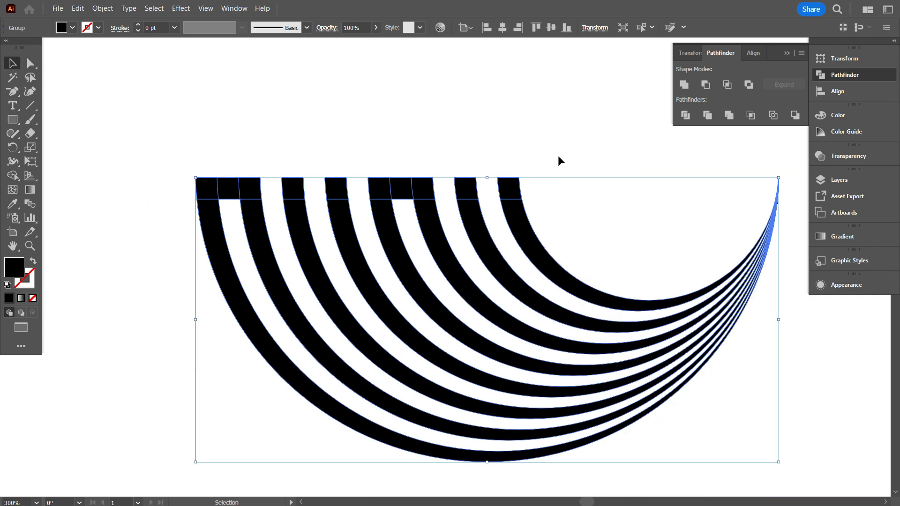
Round the outer and inner right-hand corners of the bridge joining bands one and two to about 8.4 px.
click(30, 63)
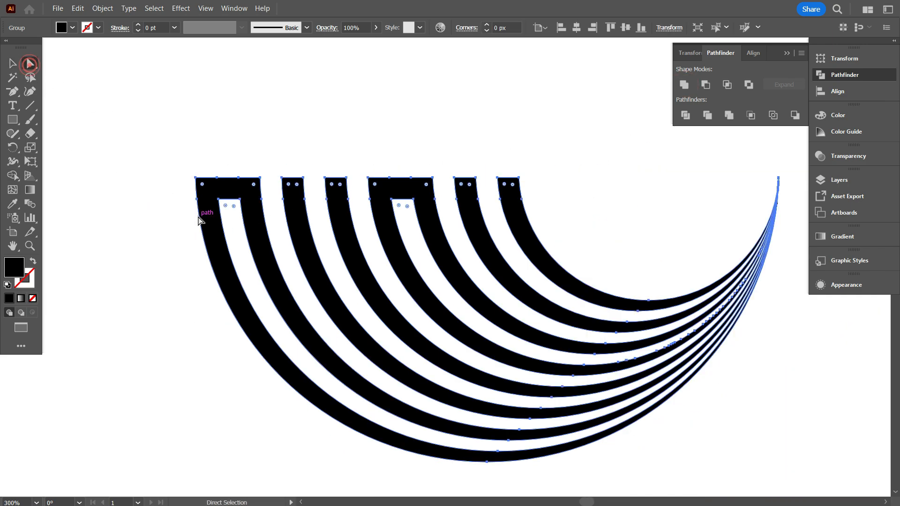
scroll(247, 211, up, 2)
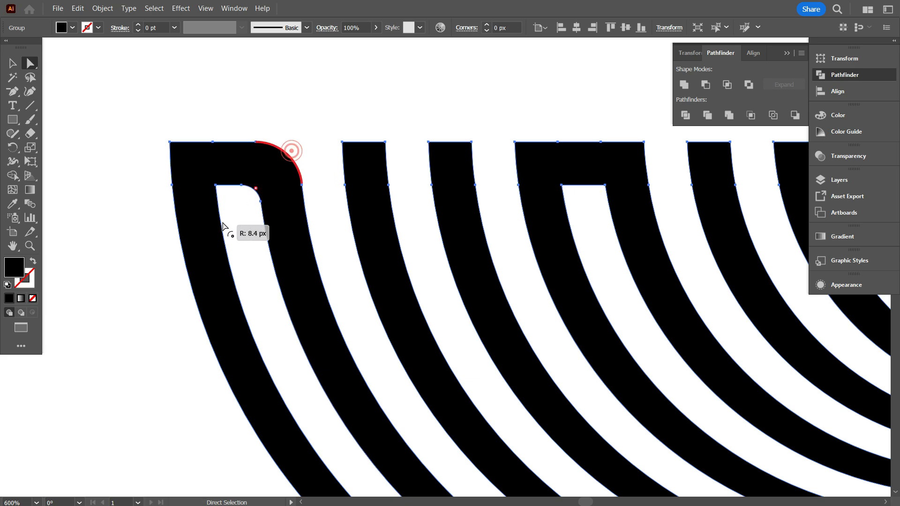
drag(222, 227, 220, 227)
click(151, 227)
scroll(153, 236, down, 2)
scroll(355, 248, up, 1)
Round the two inner corners of the bridge joining bands five and six into a full semicircle.
click(347, 196)
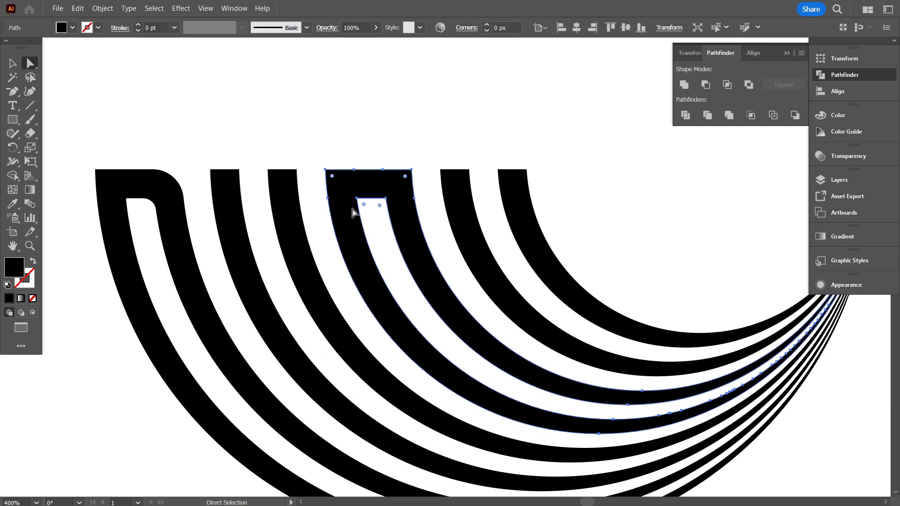
scroll(354, 213, up, 2)
drag(378, 187, 378, 282)
scroll(378, 263, down, 3)
scroll(342, 159, up, 2)
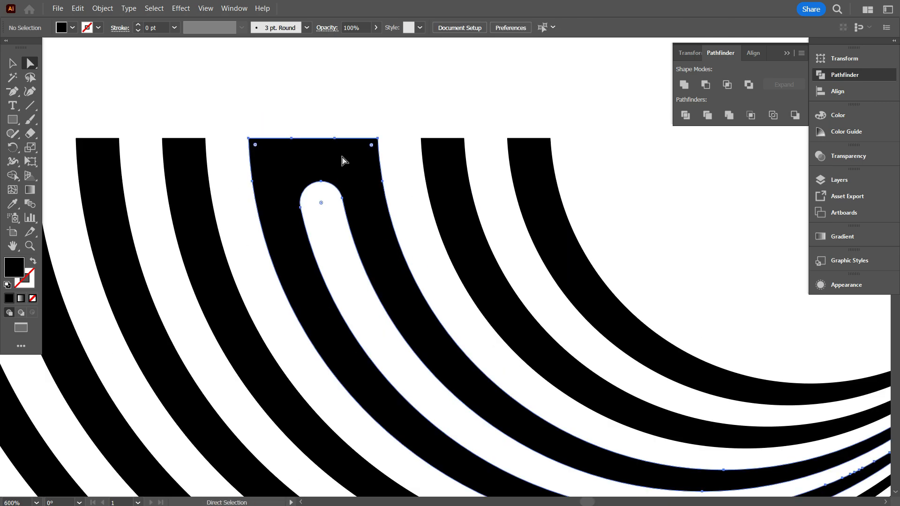
Try to round the two outer corners of the bridge joining bands five and six.
shift+click(254, 145)
drag(254, 145, 317, 314)
click(333, 250)
scroll(276, 251, down, 1)
scroll(284, 259, up, 1)
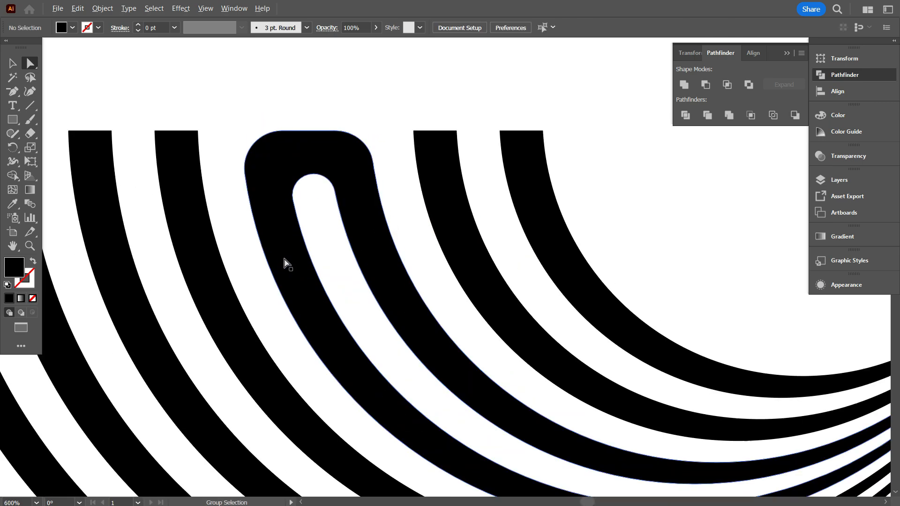
click(274, 173)
key(ctrl+z)
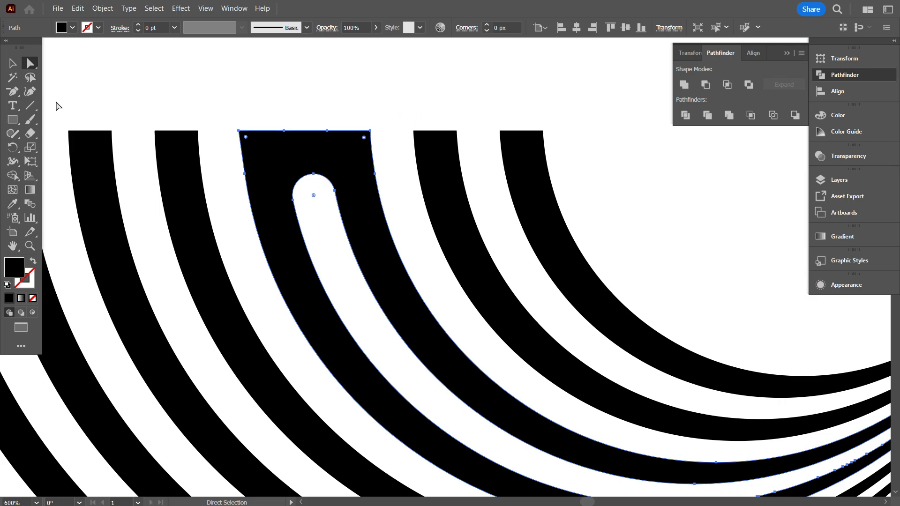
Try to delete the anchor point just below the upper-left corner of the five-six bridge.
key(minus)
click(245, 172)
click(542, 274)
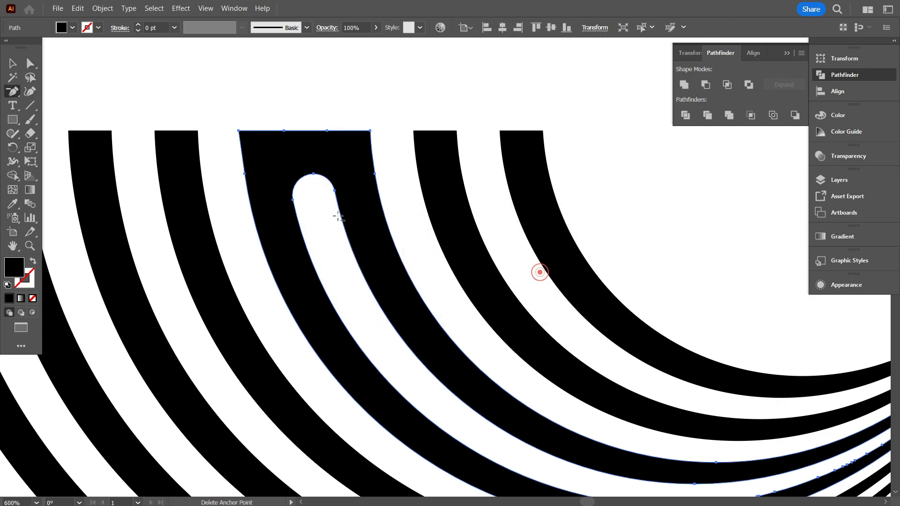
click(244, 172)
scroll(316, 311, down, 3)
scroll(345, 339, up, 1)
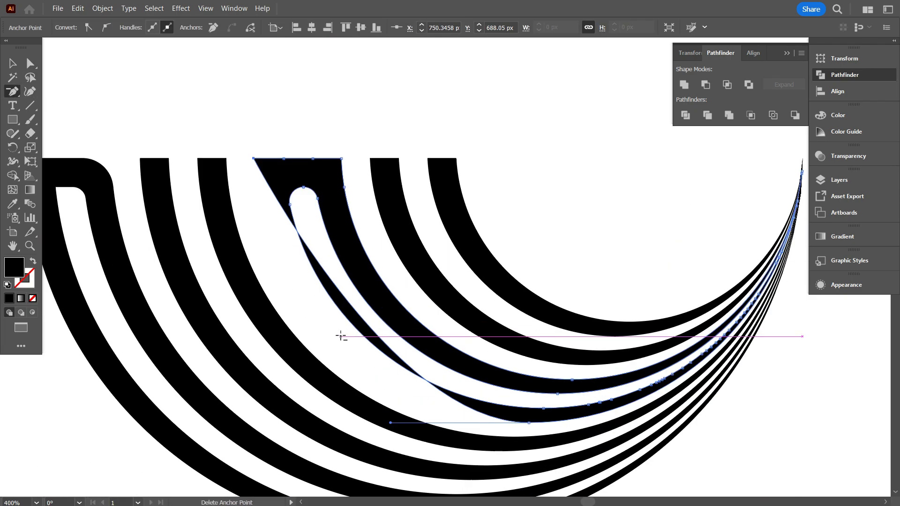
key(ctrl+z)
Add anchor points lower down both outer edges of the five-six bridge and delete the ones nearest its corners.
drag(16, 92, 43, 121)
scroll(258, 236, up, 1)
click(230, 216)
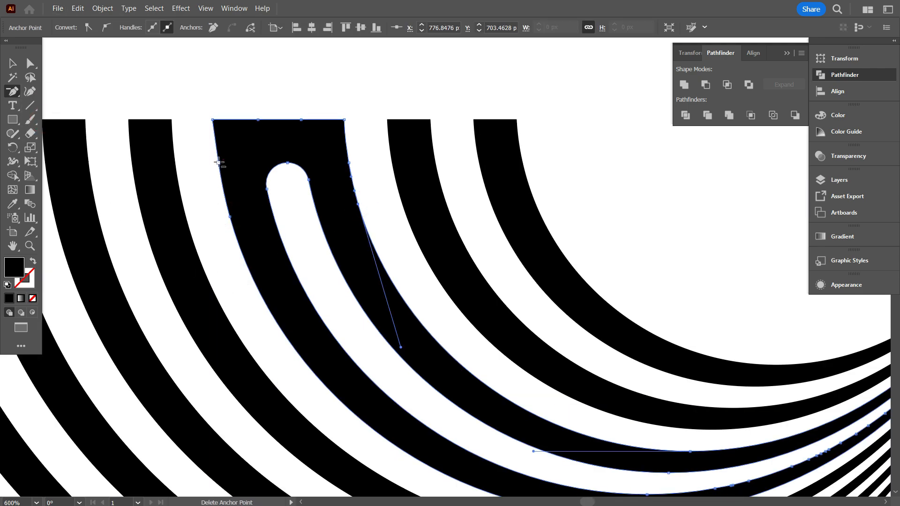
Test rounding the outer corners of the five-six bridge and return the radius to 0 px.
click(31, 64)
click(233, 141)
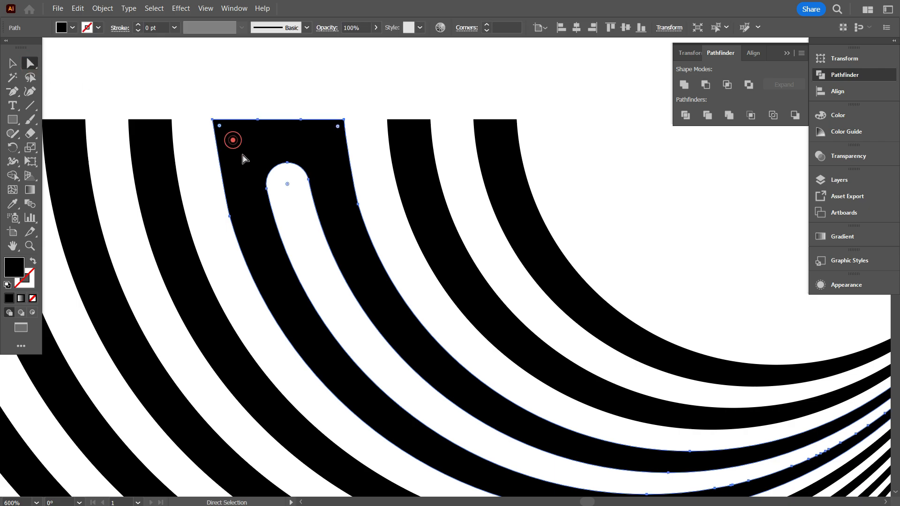
drag(334, 129, 346, 95)
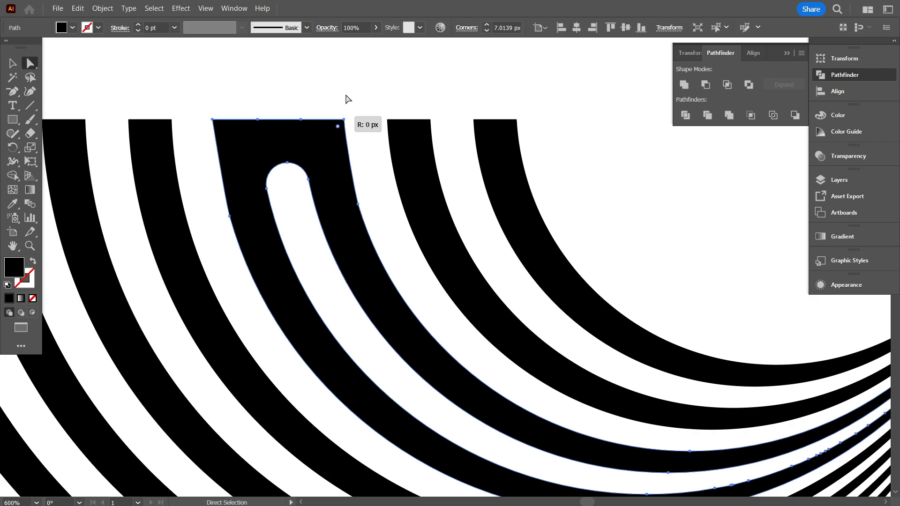
Delete the intermediate anchor points on the bridge's end edge and round its two outer corners fully to about 11.66 px.
click(14, 90)
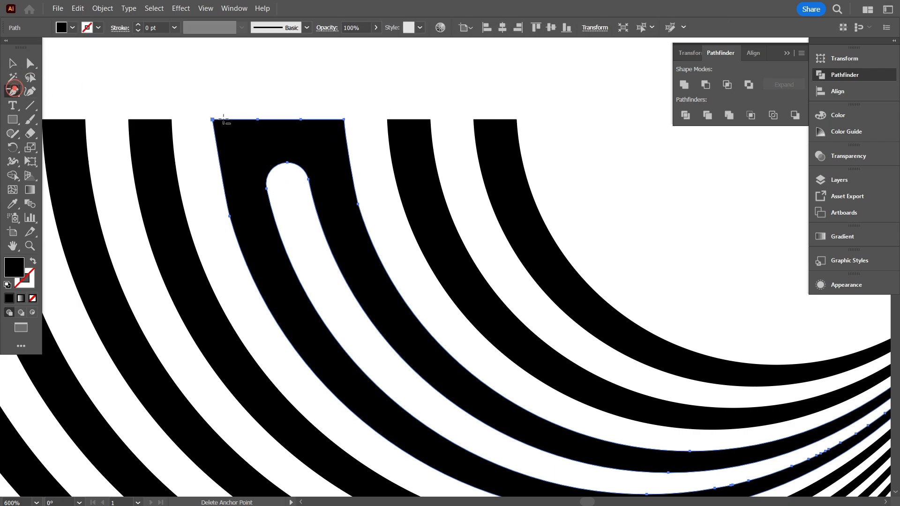
click(258, 118)
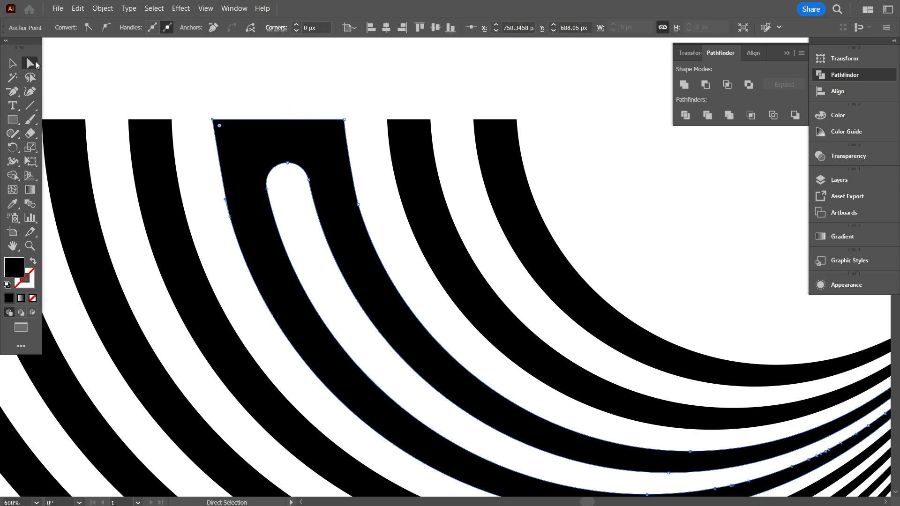
key(a)
click(269, 142)
drag(338, 127, 337, 301)
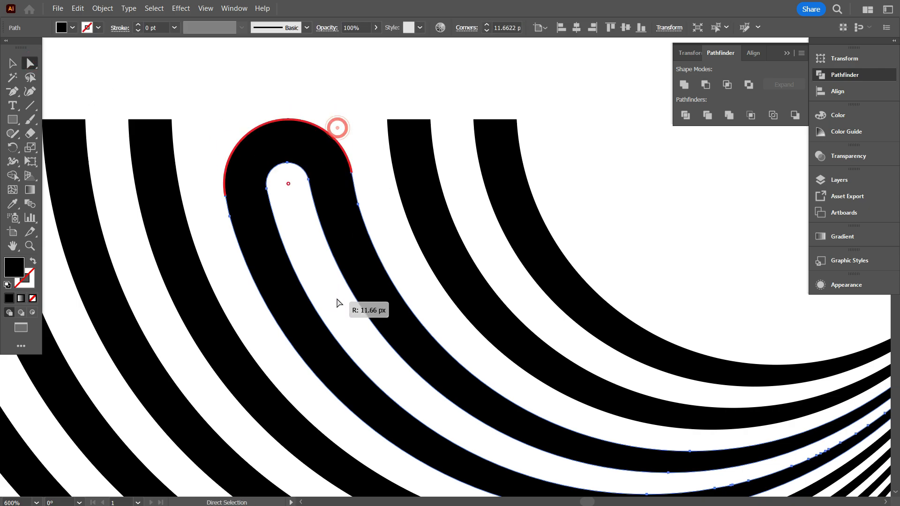
click(328, 109)
scroll(356, 234, down, 5)
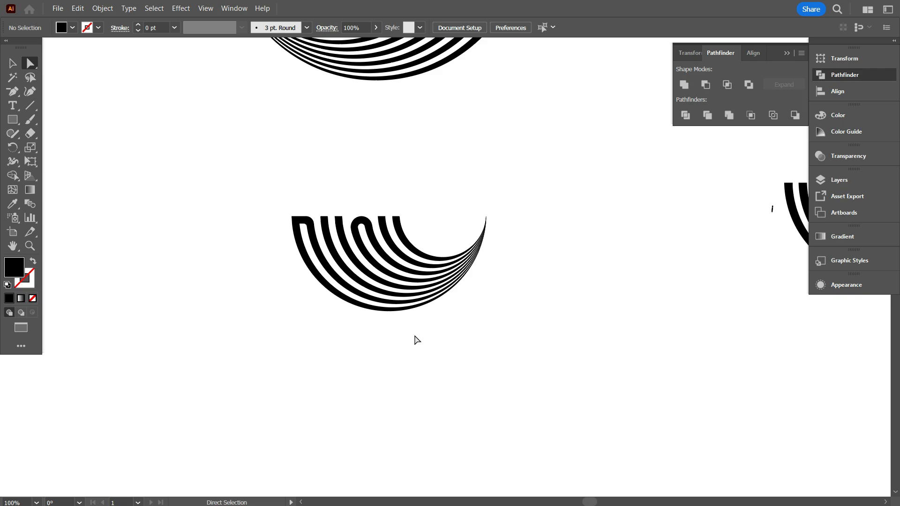
scroll(277, 260, up, 4)
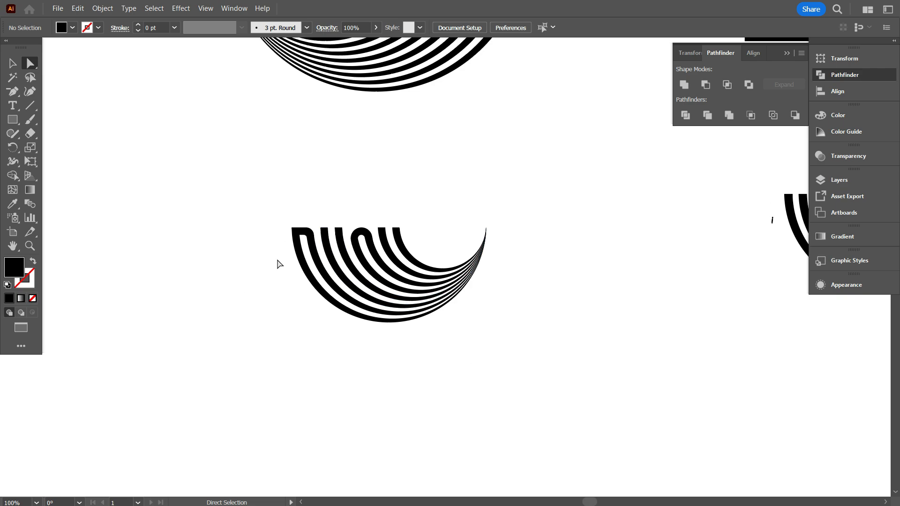
Move the plain striped arch beside the lettered one and rotate it 180° so that its band ends face down.
scroll(263, 261, down, 1)
drag(692, 348, 492, 215)
key(v)
click(548, 221)
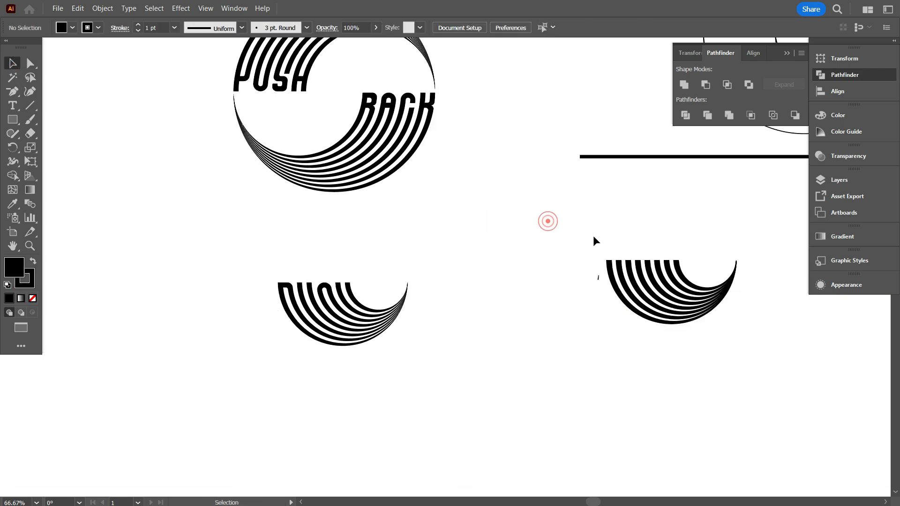
mouse_move(606, 220)
mouse_down()
mouse_move(670, 302)
mouse_move(530, 291)
mouse_up()
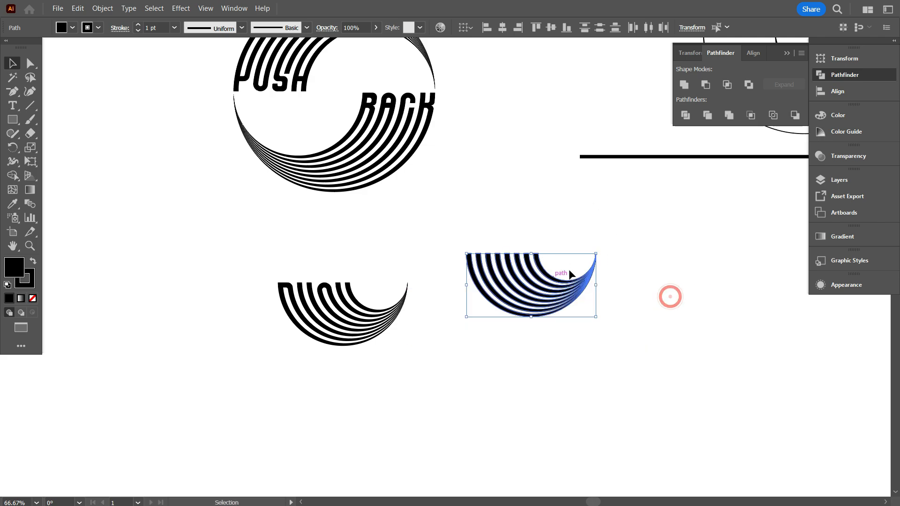
mouse_move(601, 250)
mouse_down()
mouse_move(492, 370)
mouse_move(469, 347)
mouse_up()
click(498, 357)
Remove the stroke from all bands of the rotated arch.
scroll(563, 357, up, 1)
drag(652, 334, 462, 209)
scroll(604, 284, up, 2)
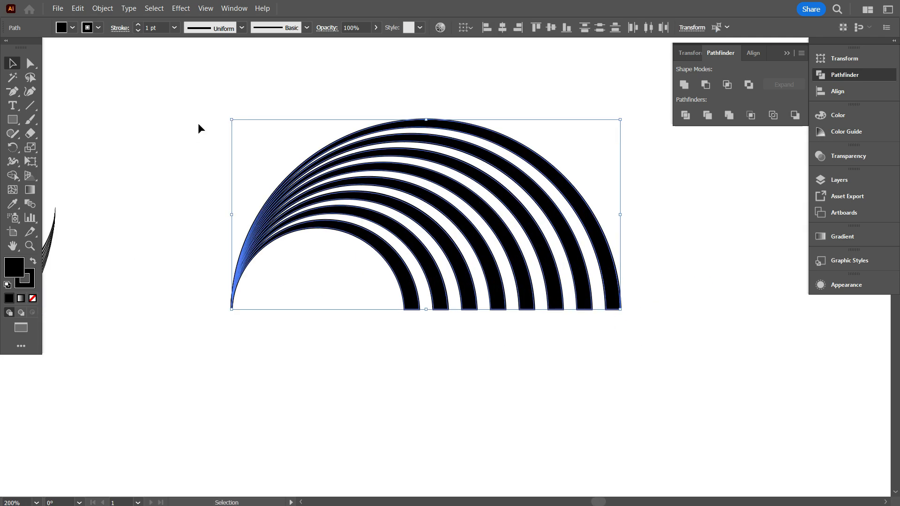
click(339, 318)
Draw a black rectangle one band width tall below the band ends, reaching from outside the outermost band past the innermost one.
scroll(640, 323, up, 2)
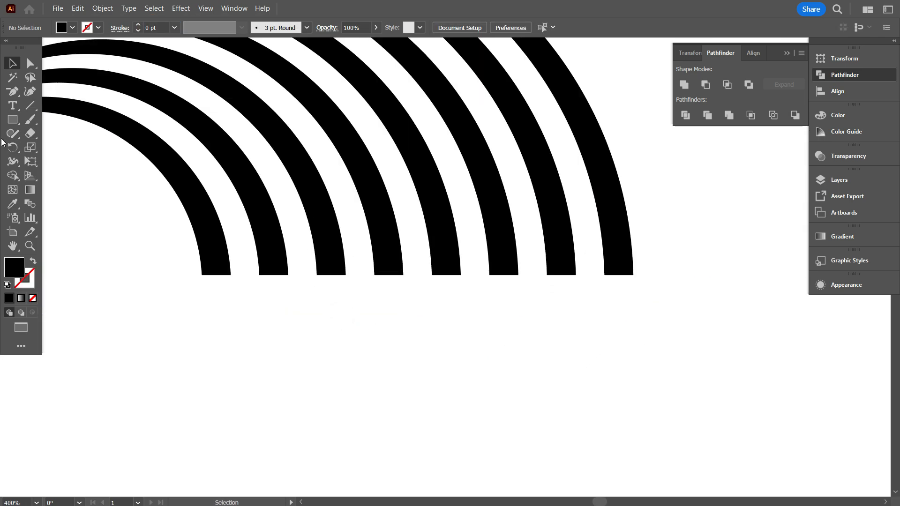
drag(605, 275, 698, 289)
drag(576, 292, 127, 291)
key(ctrl+minus)
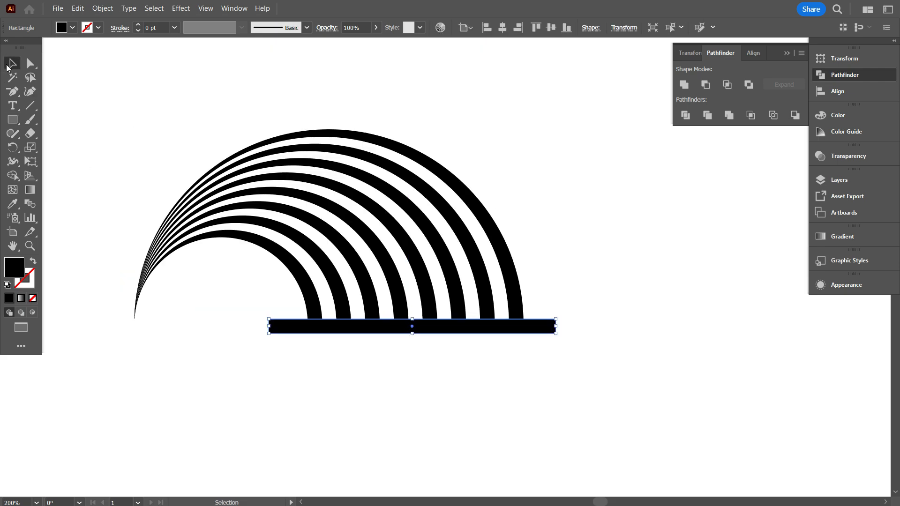
Move the rectangle up to overlap the bands, and check in outline view that its lower edge is flush with their ends.
scroll(395, 392, up, 2)
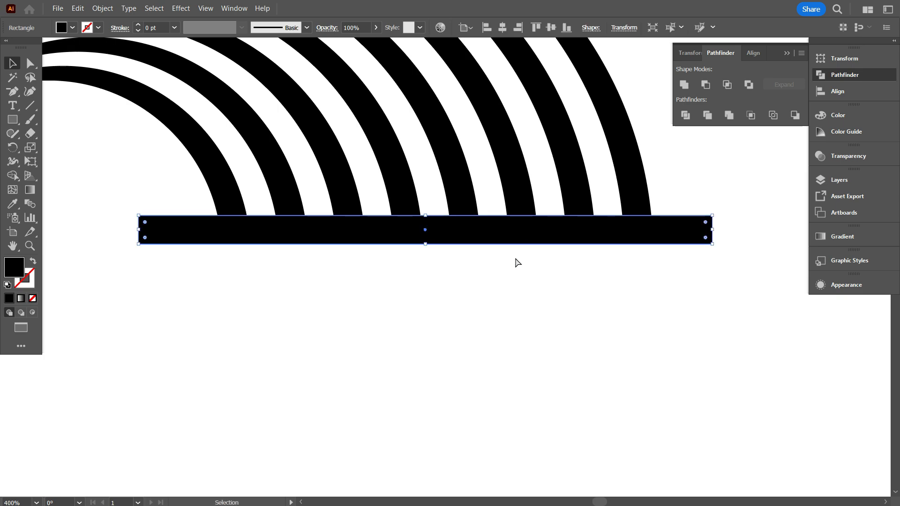
key(ctrl+y)
click(515, 257)
scroll(515, 274, up, 1)
key(ctrl+y)
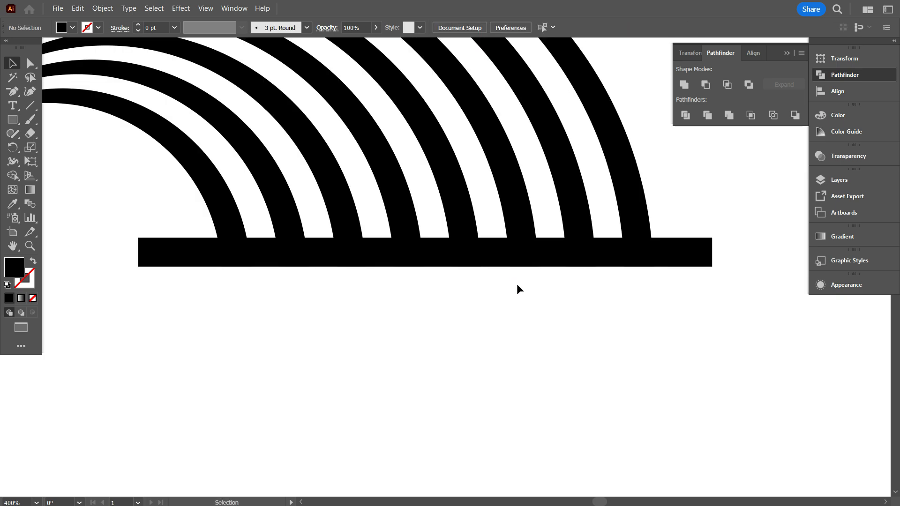
With Shape Builder, remove the rectangle pieces outside and between the bands, except those joining the two innermost and the sixth-seventh bands.
drag(669, 310, 182, 179)
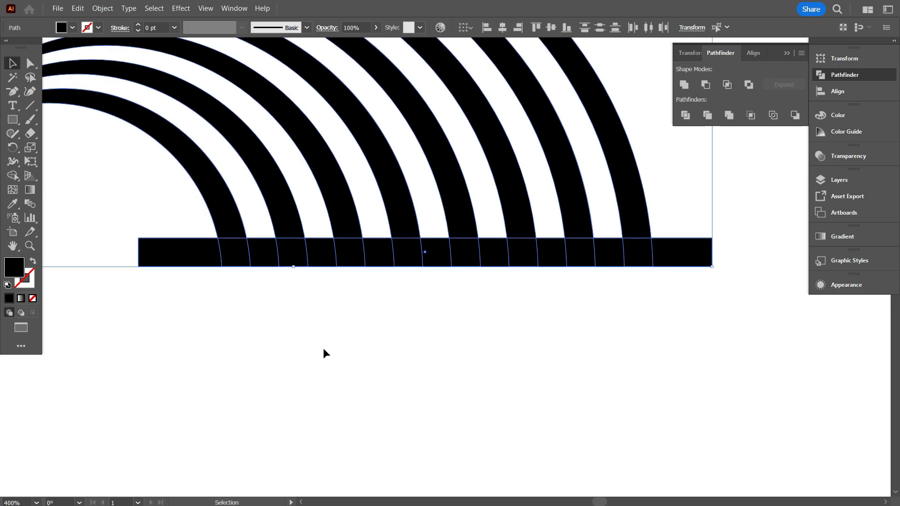
click(19, 178)
alt+click(187, 261)
alt+click(324, 252)
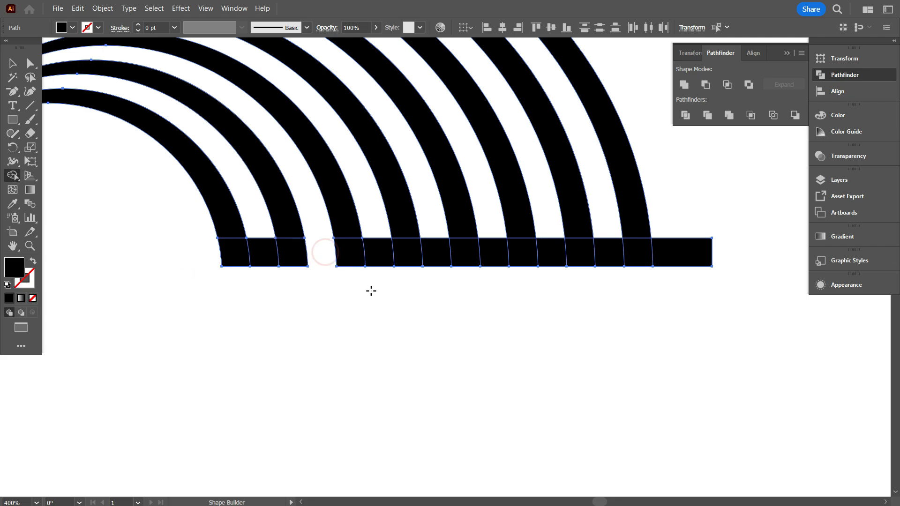
alt+click(383, 259)
alt+click(437, 256)
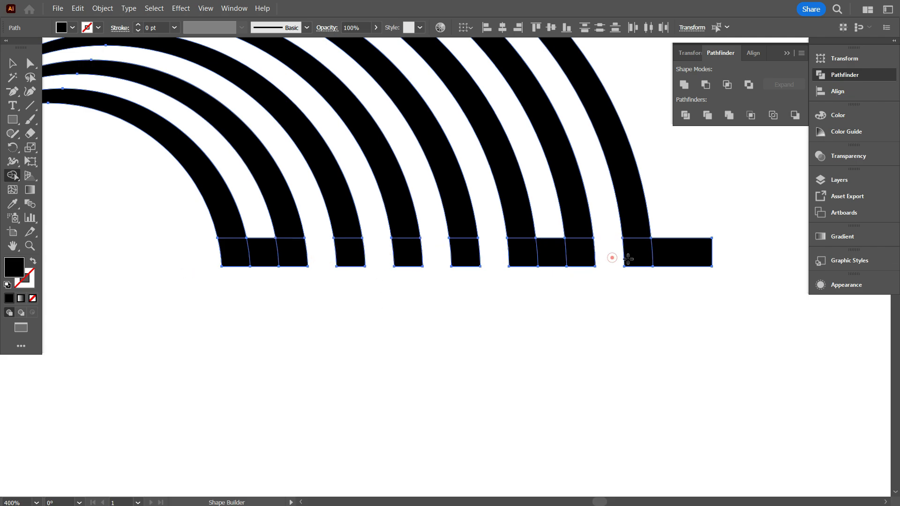
alt+click(672, 252)
Unite the rotated arch's bands with the remaining rectangle pieces.
click(13, 63)
scroll(477, 339, down, 1)
scroll(477, 340, up, 1)
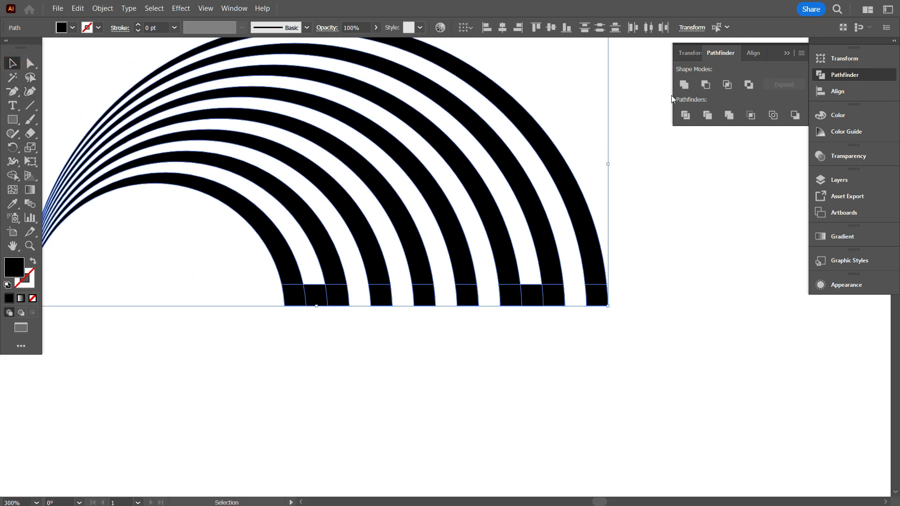
click(684, 84)
scroll(314, 358, up, 2)
scroll(308, 360, up, 1)
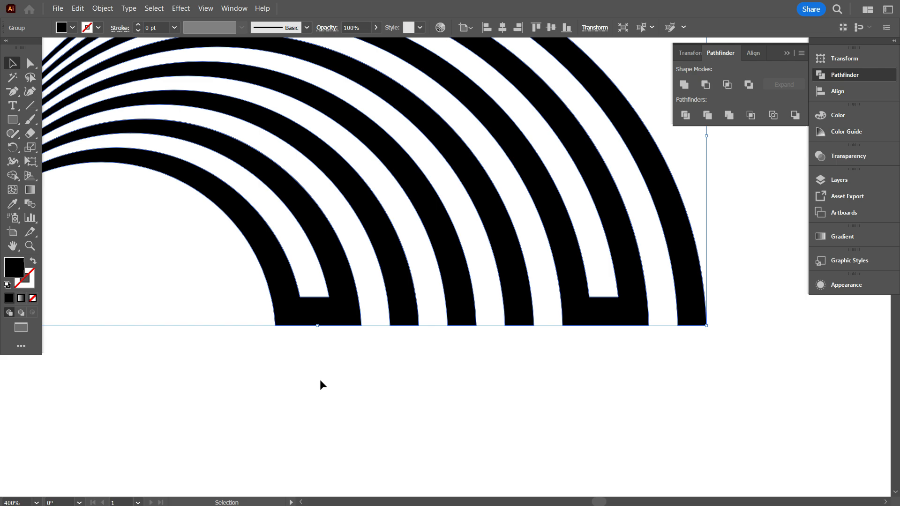
Round the outer and inner right-hand corners of the bridge joining the two innermost bands, using about 6.7 px outside.
click(23, 66)
scroll(388, 333, up, 1)
click(294, 292)
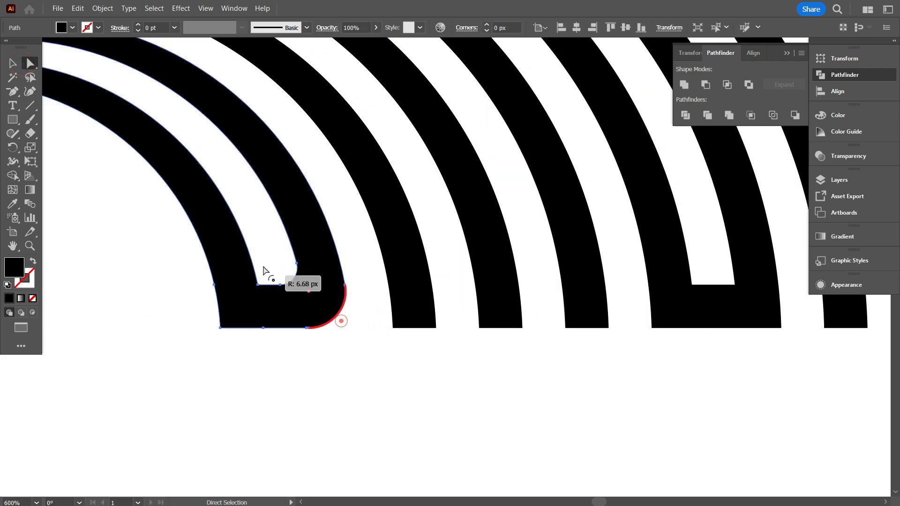
click(304, 361)
scroll(306, 361, down, 3)
drag(264, 267, 273, 246)
scroll(305, 376, up, 2)
scroll(341, 357, up, 1)
click(285, 281)
click(341, 342)
scroll(341, 343, down, 2)
scroll(361, 318, up, 1)
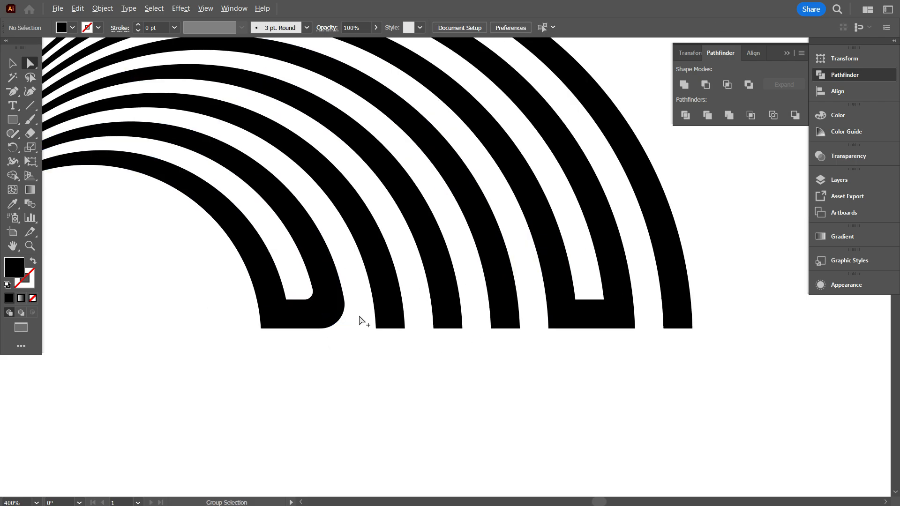
Square the innermost bridge's lower-right outer corner again and delete the nearest intermediate anchor point on its end edge.
scroll(314, 289, up, 2)
click(308, 288)
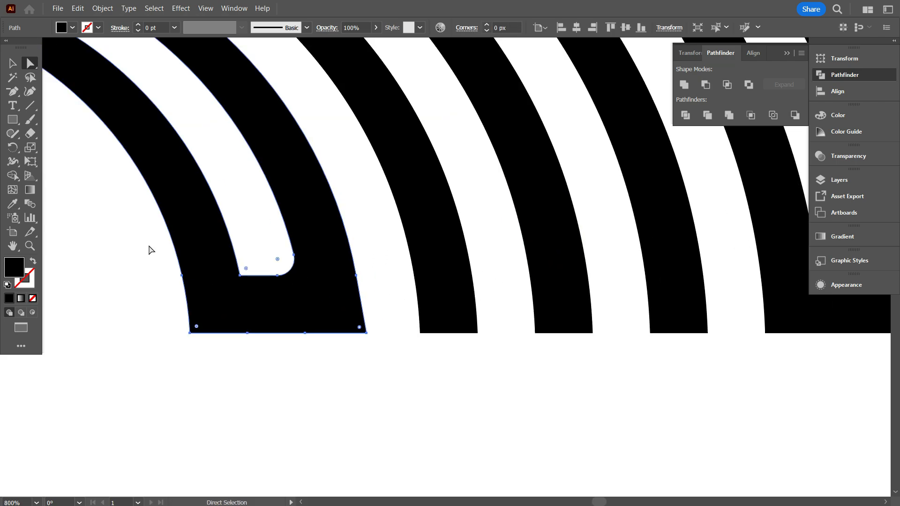
click(12, 93)
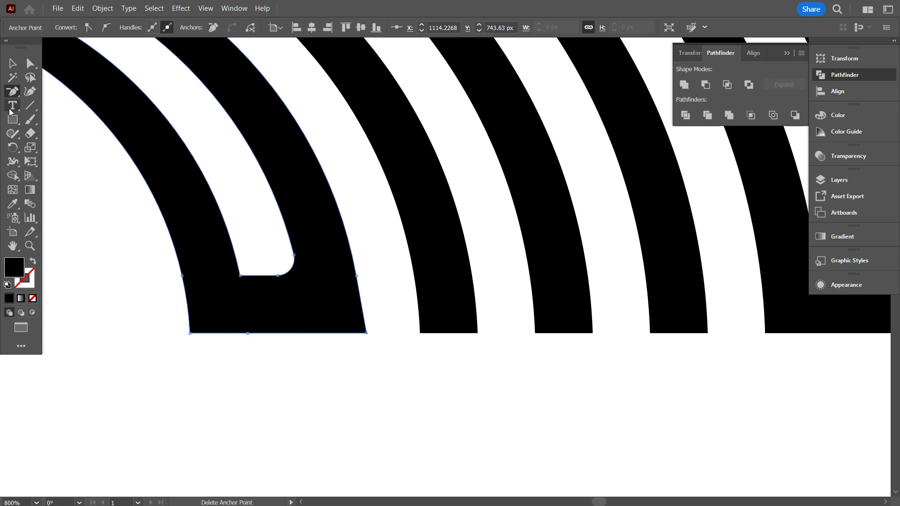
Replace the intermediate points on the innermost bridge's outer edge with one higher anchor point, and round its lower-right outer corner.
click(13, 91)
click(66, 103)
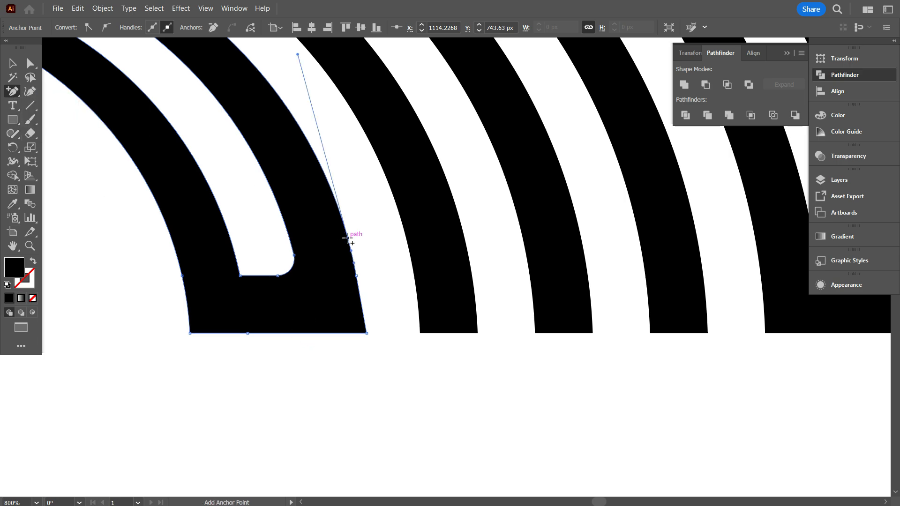
click(13, 92)
click(84, 121)
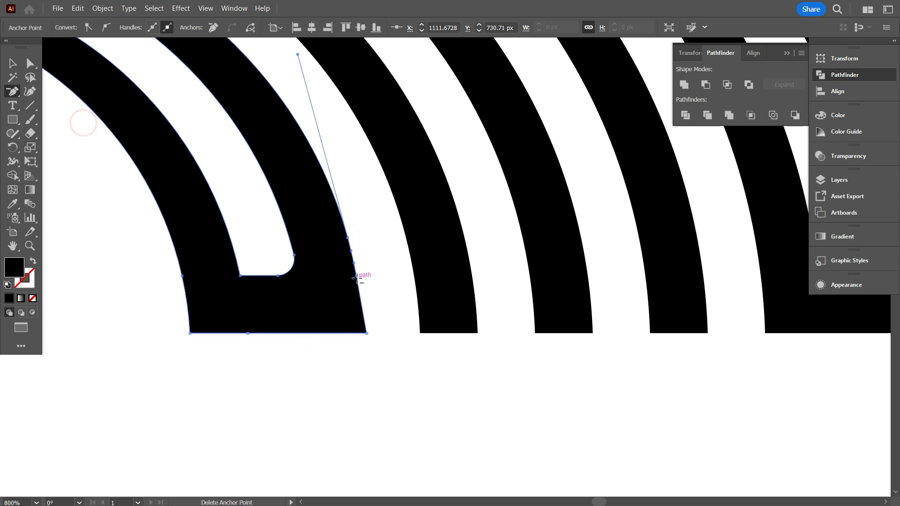
click(31, 64)
click(318, 296)
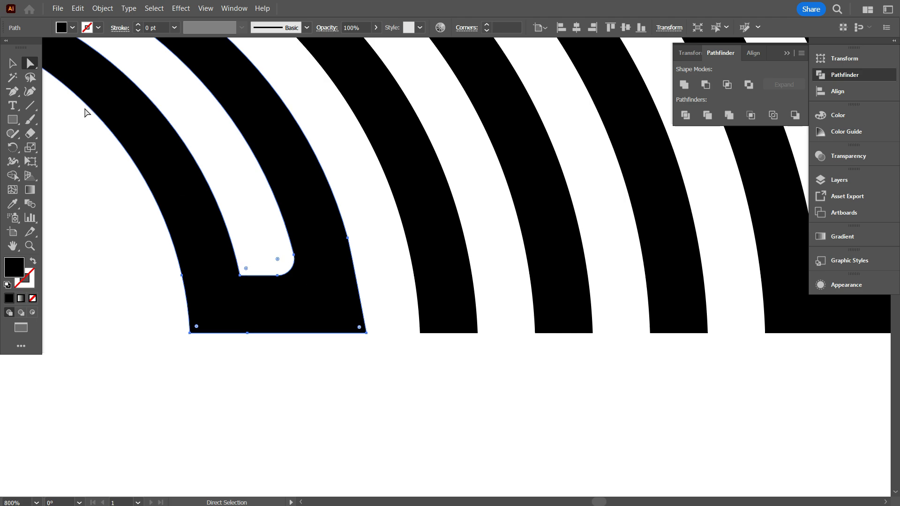
drag(359, 331, 280, 307)
click(316, 400)
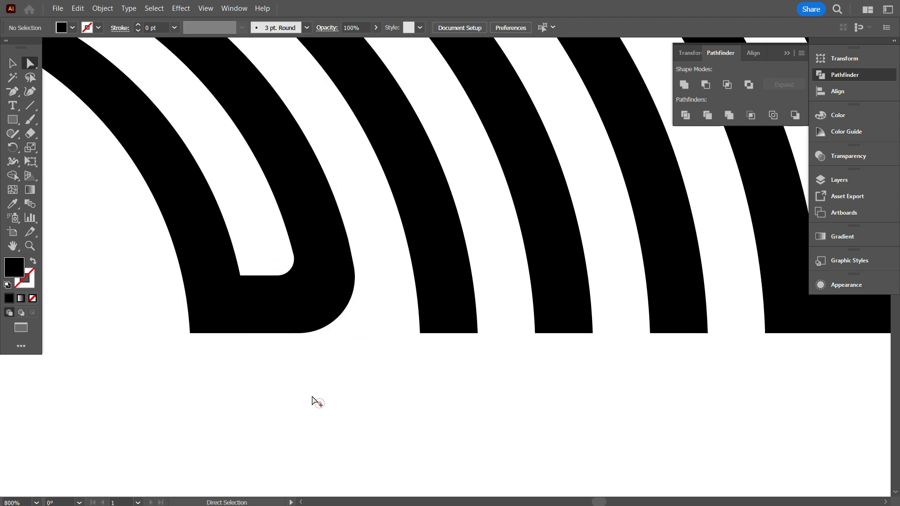
Delete the right intermediate point on the sixth-seventh bridge's end edge and replace the points on its outer edge with a higher anchor.
scroll(315, 400, down, 4)
scroll(471, 390, up, 4)
click(470, 356)
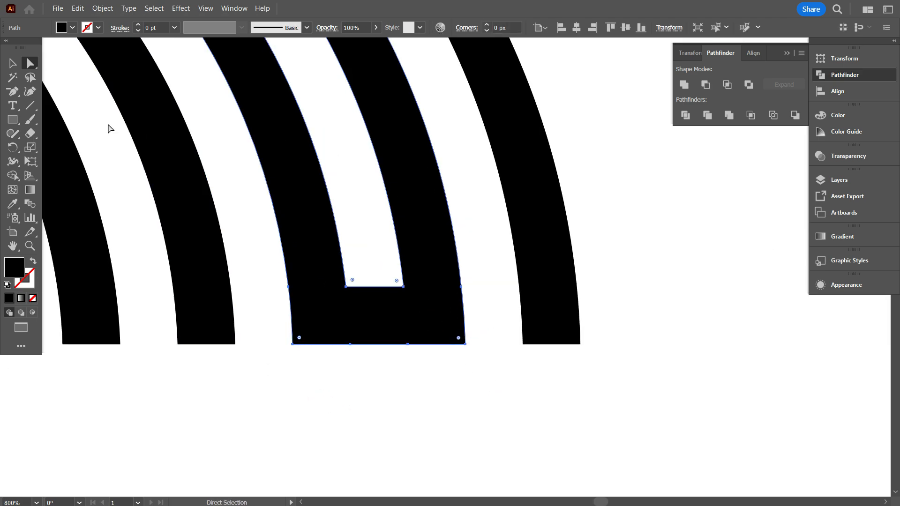
key(minus)
click(410, 344)
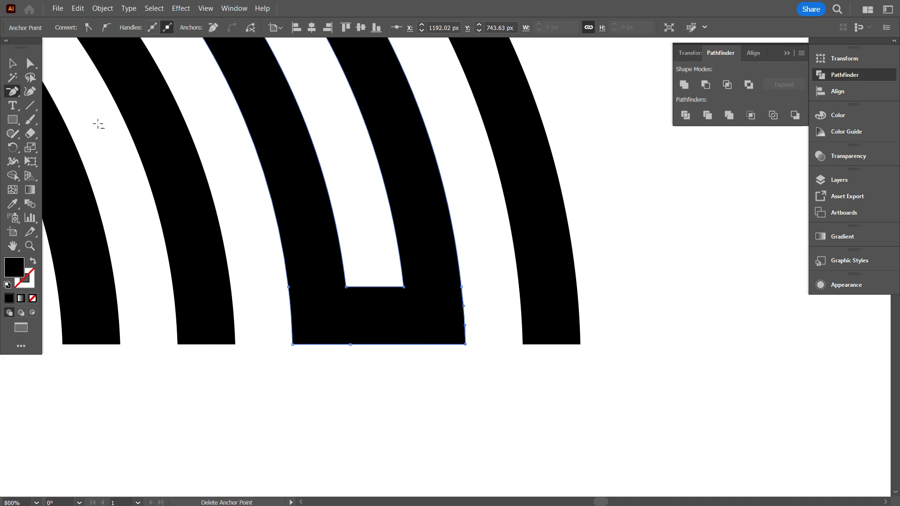
click(13, 91)
click(51, 108)
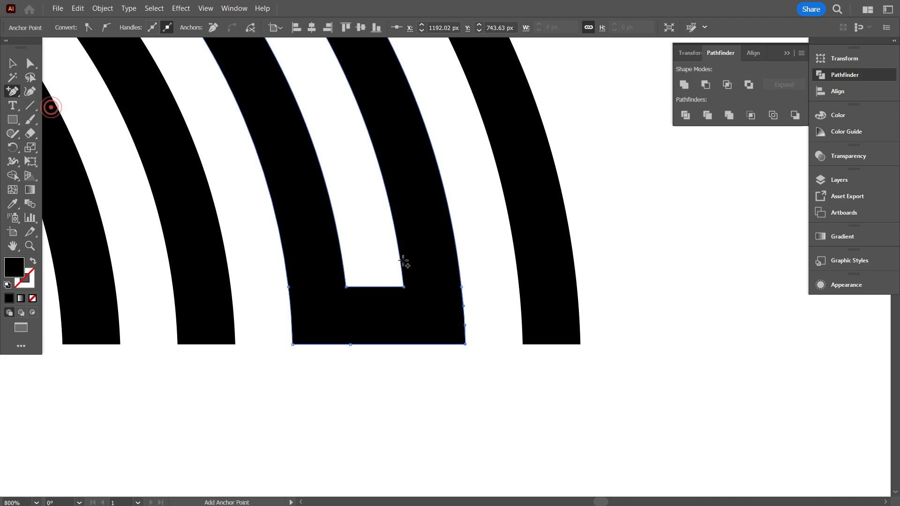
click(13, 92)
click(53, 122)
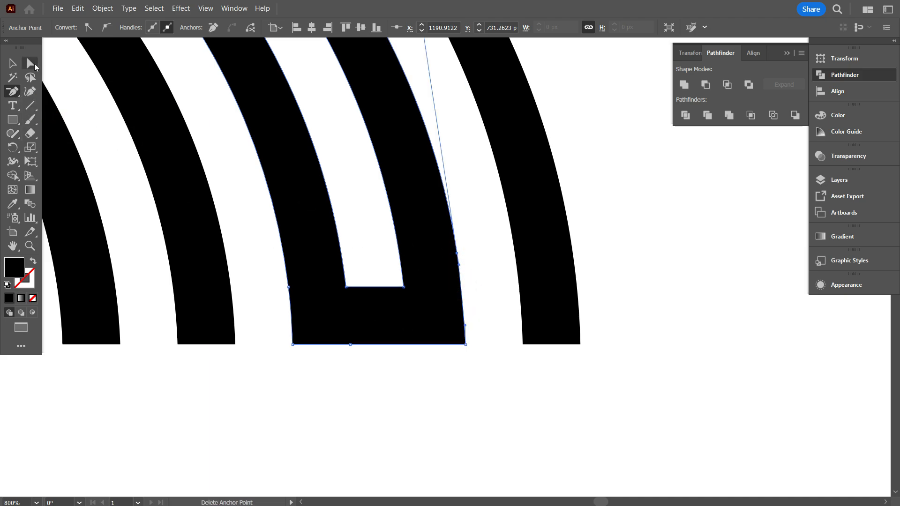
Round the sixth-seventh bridge's inner right corner to 2.2646 px, matching the innermost bridge, and strongly round its lower-right outer corner.
click(30, 63)
key(ctrl+minus)
click(141, 275)
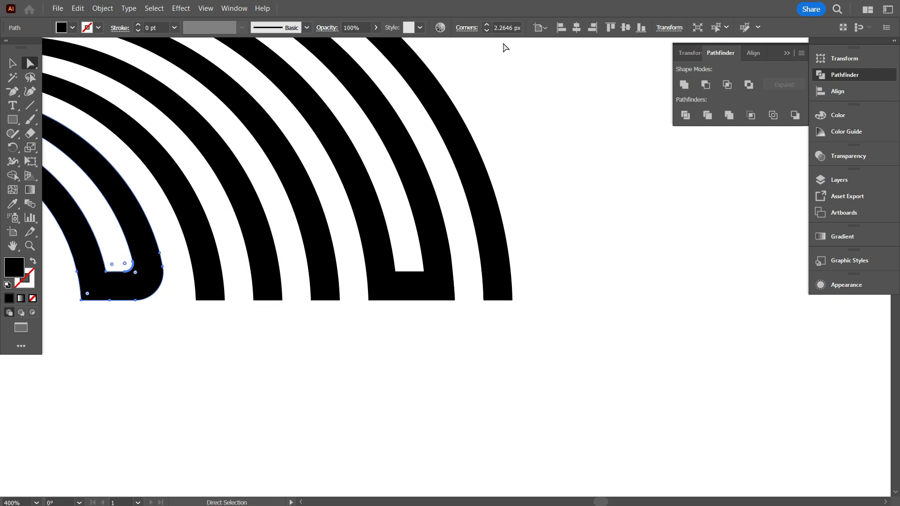
click(429, 278)
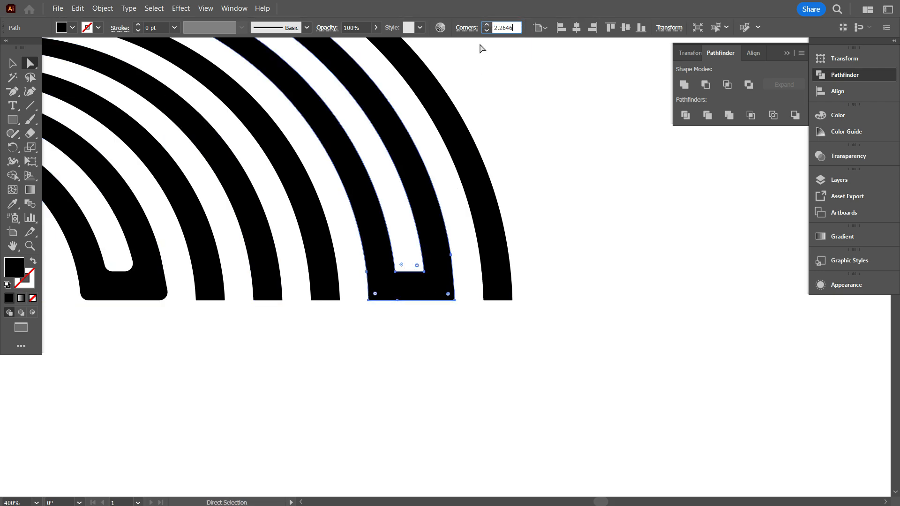
click(524, 82)
click(429, 283)
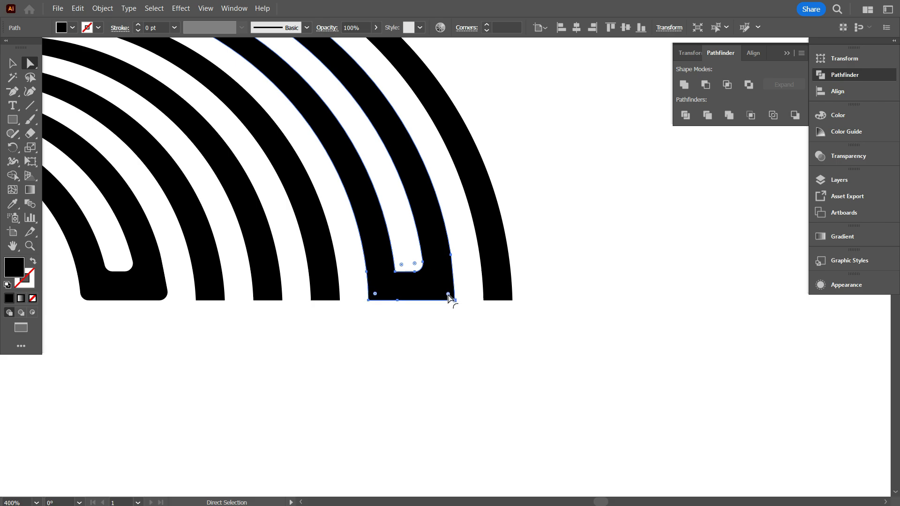
drag(416, 285, 417, 287)
click(428, 336)
Square the innermost bridge's lower-left outer corner and strongly round its lower-right outer corner.
click(147, 279)
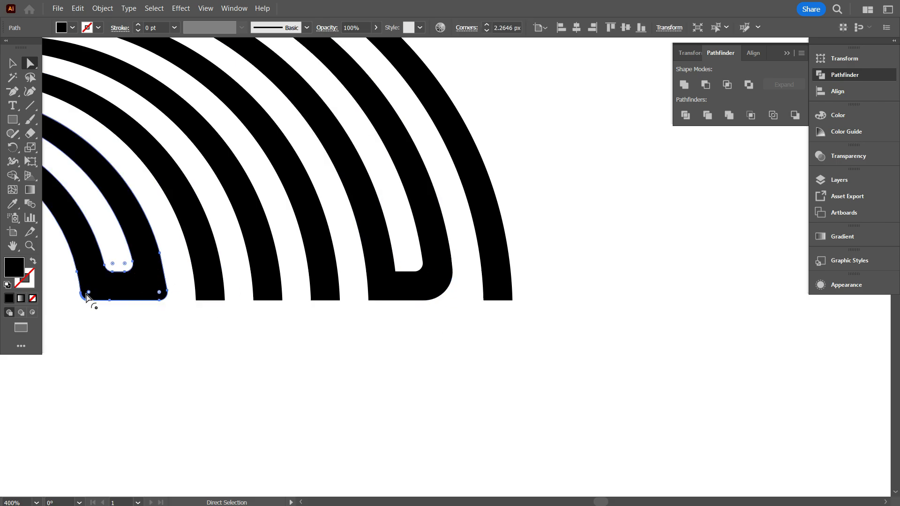
click(175, 357)
scroll(397, 358, down, 6)
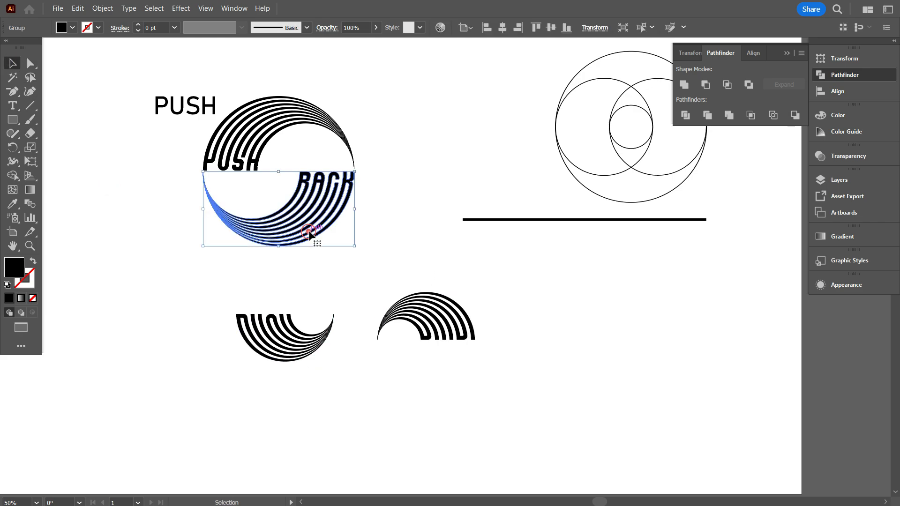
Move the BACK arch down beside the smaller arches and place the smaller downward-curving arch inside its hollow.
scroll(168, 258, down, 1)
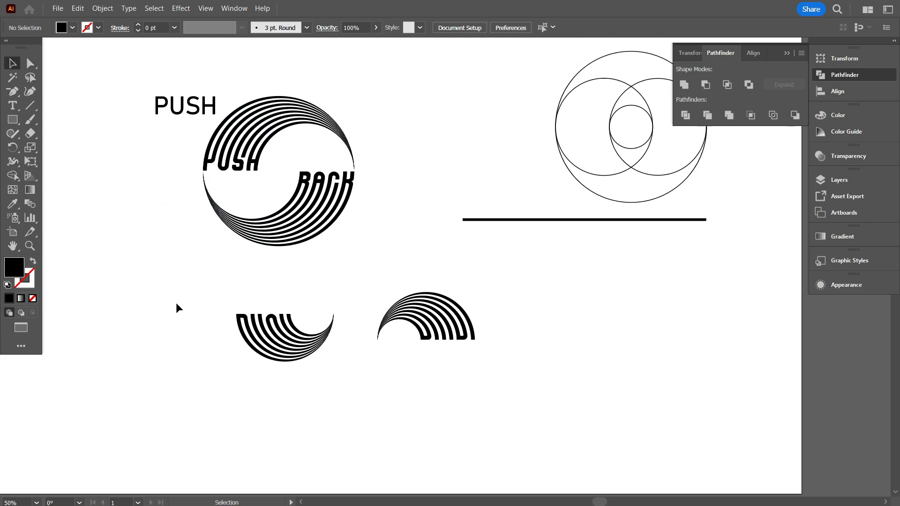
drag(305, 208, 329, 399)
scroll(277, 431, up, 3)
click(288, 248)
scroll(289, 248, up, 1)
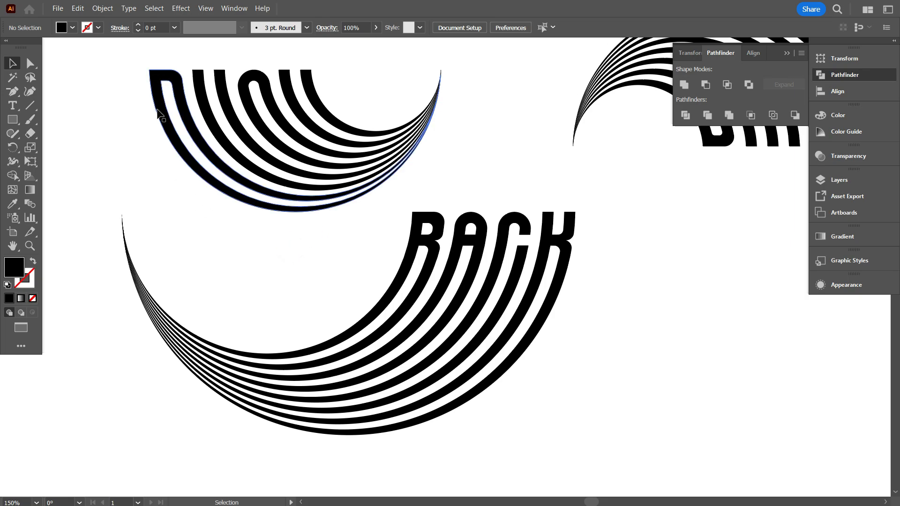
drag(152, 74, 125, 226)
scroll(107, 220, up, 4)
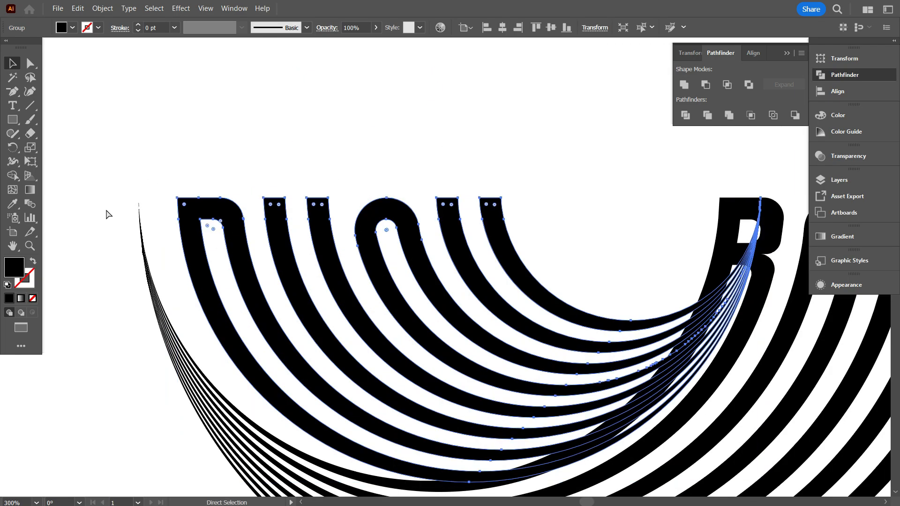
In outline view, shift the smaller arch left onto the BACK arch's pointed tip, and return to preview.
key(ctrl+y)
click(115, 217)
drag(231, 172, 154, 182)
click(168, 145)
scroll(160, 199, down, 6)
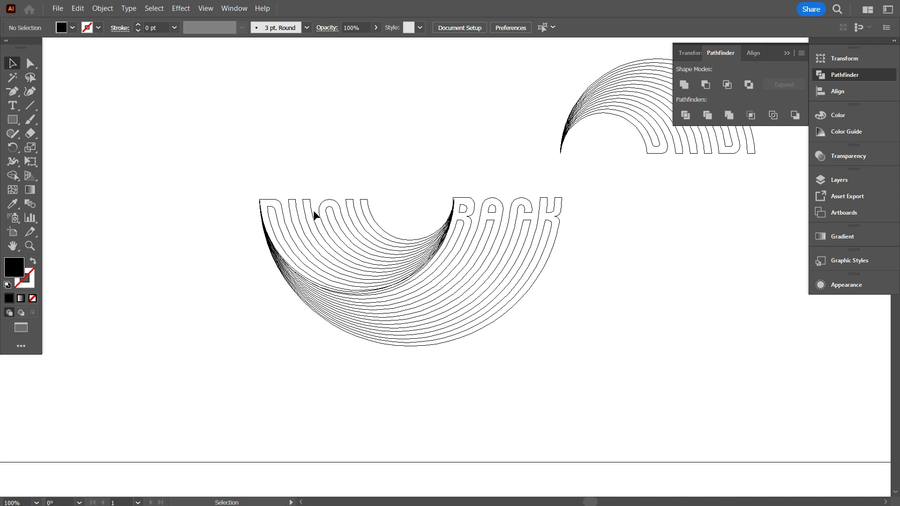
scroll(312, 211, up, 1)
key(ctrl+y)
drag(379, 249, 383, 253)
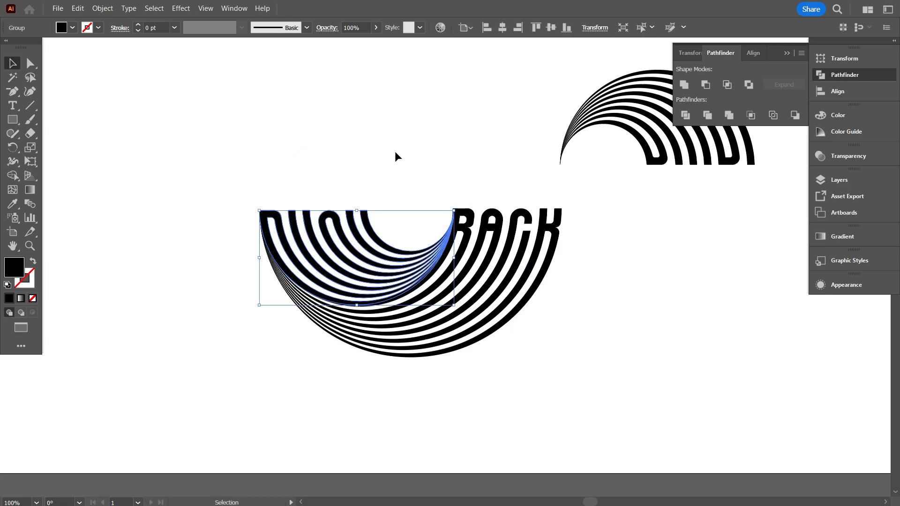
Align the top edges of the smaller arch and the BACK arch.
drag(398, 154, 494, 226)
click(540, 30)
click(455, 125)
Place the other smaller arch inside the hollow of the PUSH arch and align their bottom edges.
scroll(206, 291, down, 1)
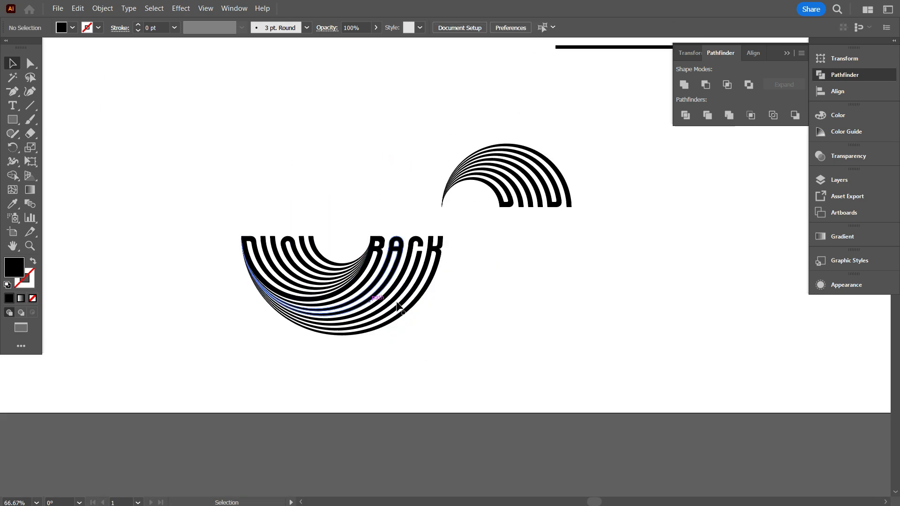
scroll(469, 289, up, 3)
scroll(490, 289, down, 1)
scroll(490, 289, up, 2)
drag(500, 292, 409, 127)
scroll(436, 201, up, 1)
click(566, 27)
click(515, 174)
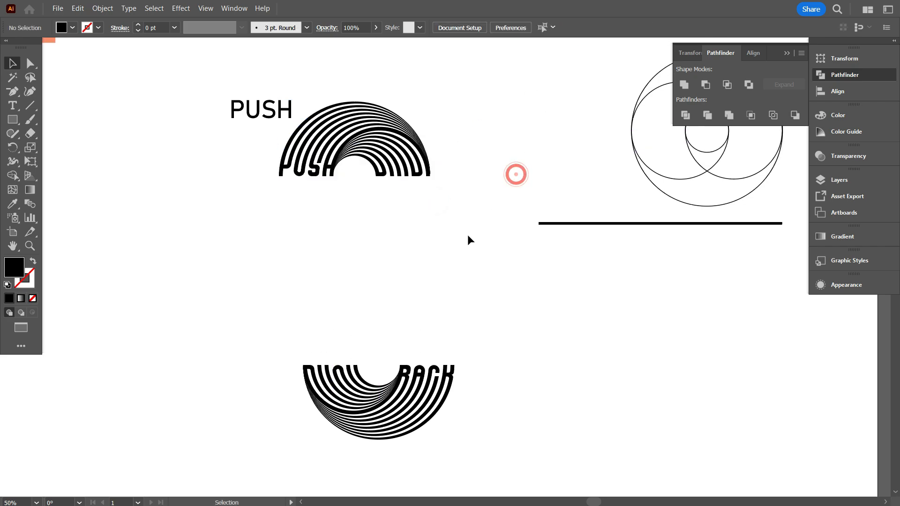
Bring the BACK half up beneath the PUSH half to form a full circle with a narrow gap between them.
click(419, 115)
right_click(457, 115)
click(496, 259)
click(496, 266)
right_click(482, 278)
drag(395, 298, 392, 205)
click(517, 159)
click(491, 272)
scroll(486, 277, down, 1)
click(412, 302)
Shift the lower half of the circle slightly right to line up with the upper half's outer edge.
scroll(375, 308, up, 3)
scroll(320, 315, up, 1)
scroll(300, 309, up, 1)
Delete the PUSH reference text along with the construction circles and the thick horizontal line.
scroll(215, 155, up, 1)
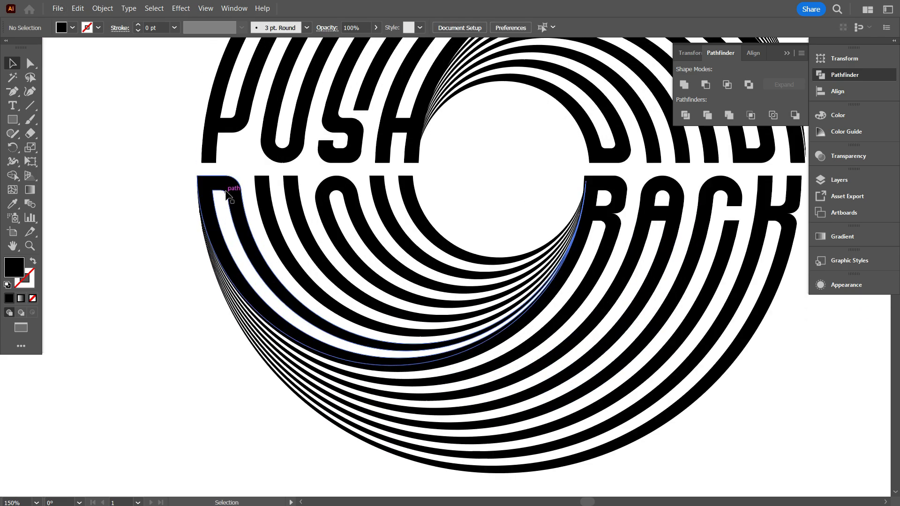
scroll(213, 188, up, 1)
drag(204, 225, 208, 225)
scroll(208, 225, down, 3)
click(334, 339)
scroll(328, 340, up, 4)
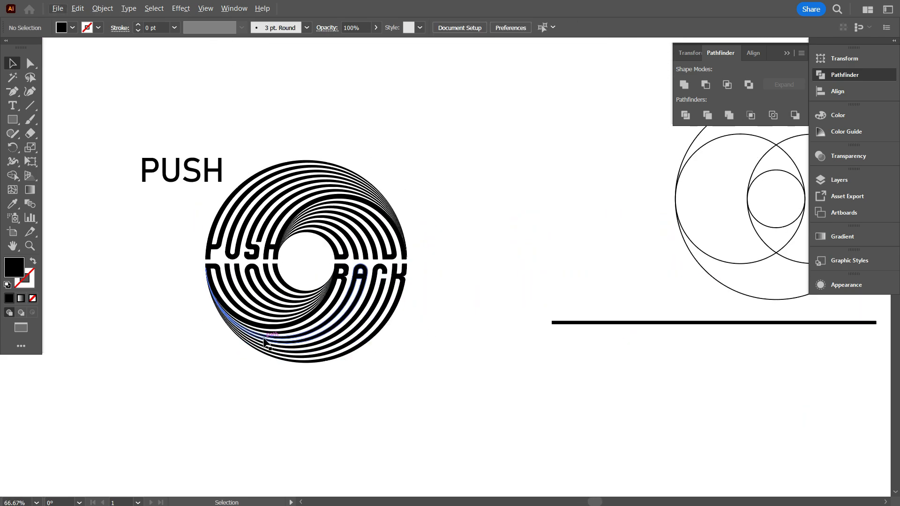
scroll(263, 339, down, 1)
drag(189, 161, 209, 179)
key(Delete)
scroll(426, 229, down, 1)
scroll(427, 230, down, 1)
drag(473, 160, 652, 353)
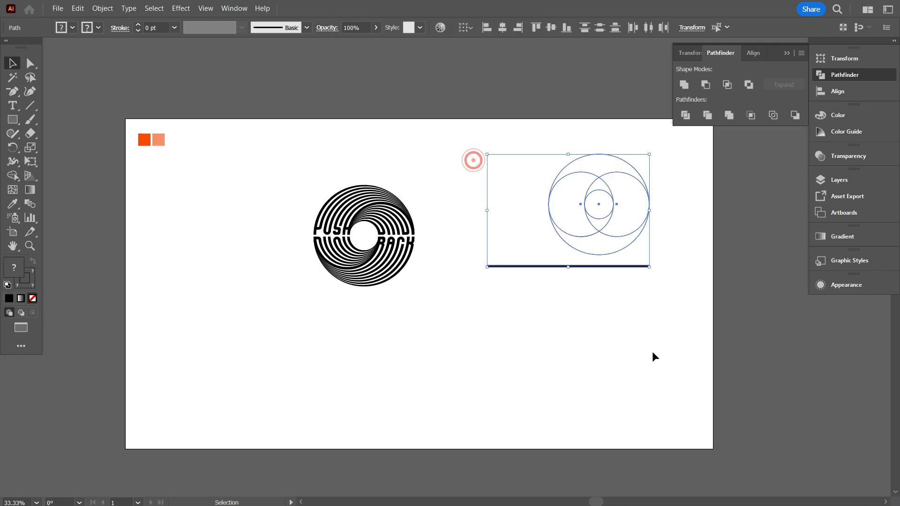
key(Delete)
Draw a black rectangle covering the whole artboard and send it to the back.
scroll(389, 330, down, 1)
drag(127, 97, 713, 426)
right_click(711, 427)
mouse_move(634, 421)
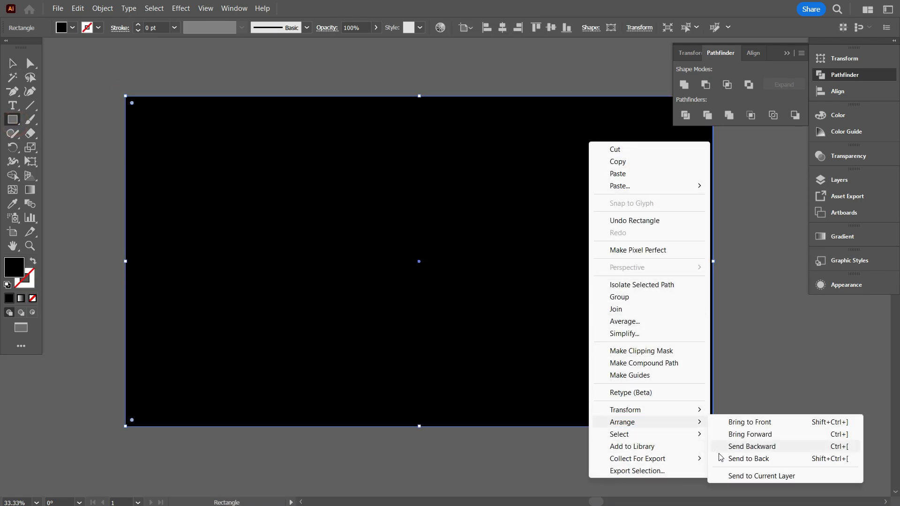
click(735, 457)
Fill the whole circular logo with cyan.
drag(359, 122, 541, 309)
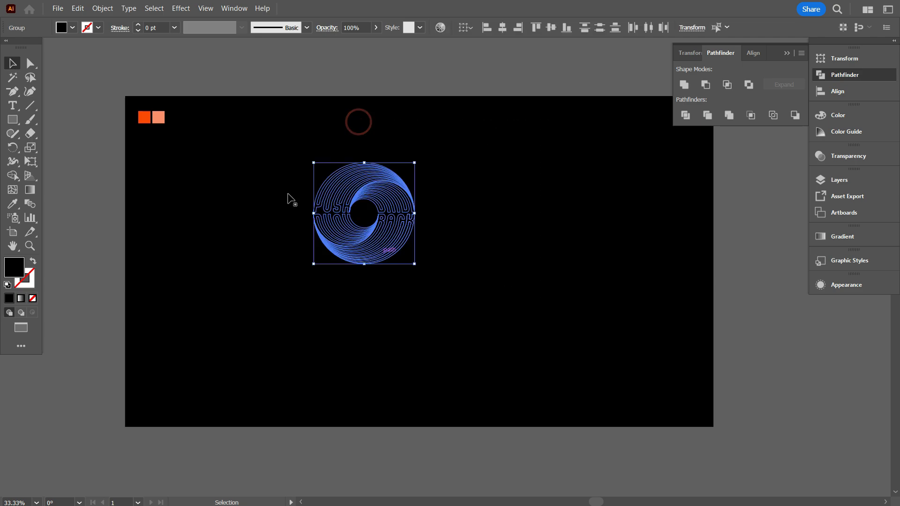
click(63, 48)
click(225, 219)
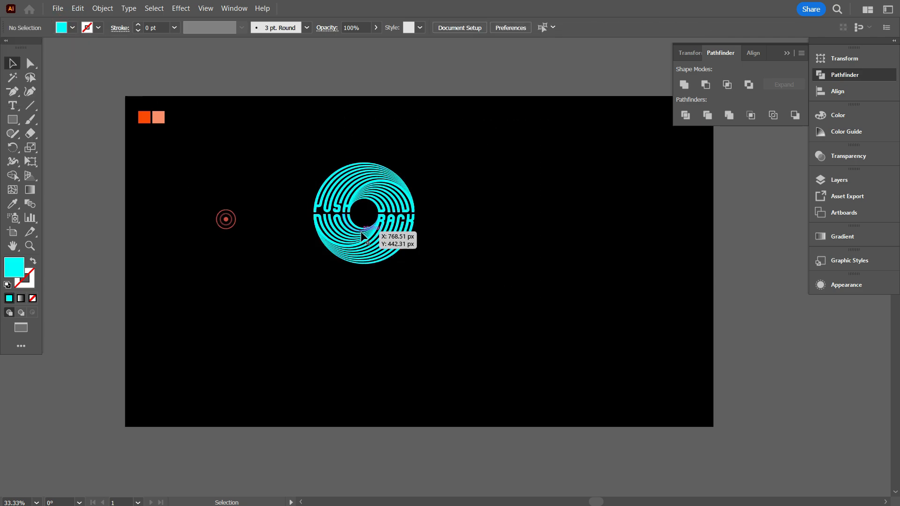
Move the two orange colour swatches from the artboard's corner to beside the logo.
scroll(388, 238, up, 2)
click(322, 165)
scroll(443, 267, up, 3)
scroll(447, 272, down, 1)
scroll(422, 262, up, 2)
scroll(255, 191, down, 1)
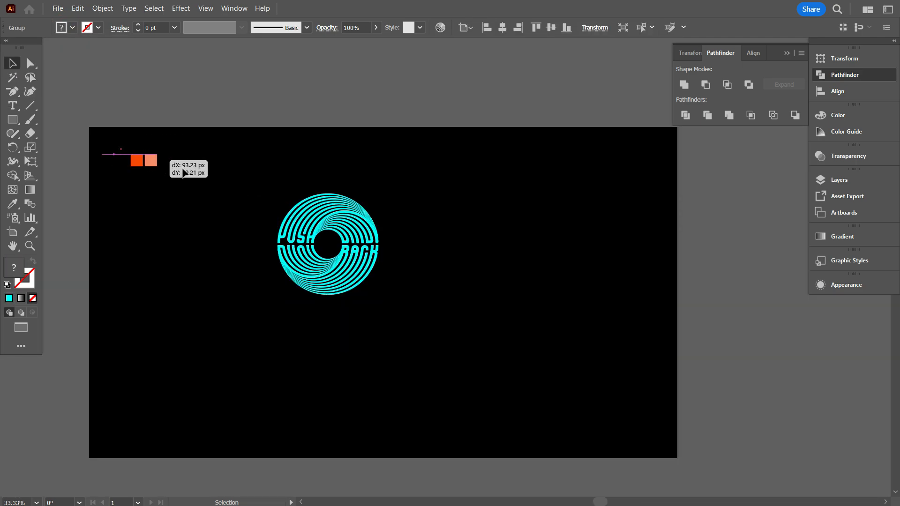
drag(182, 168, 442, 180)
Examine the letter shapes and band ends of the circular logo up close.
scroll(368, 288, up, 3)
scroll(404, 303, up, 2)
scroll(411, 318, down, 1)
click(481, 334)
scroll(422, 344, right, 1)
scroll(338, 257, up, 4)
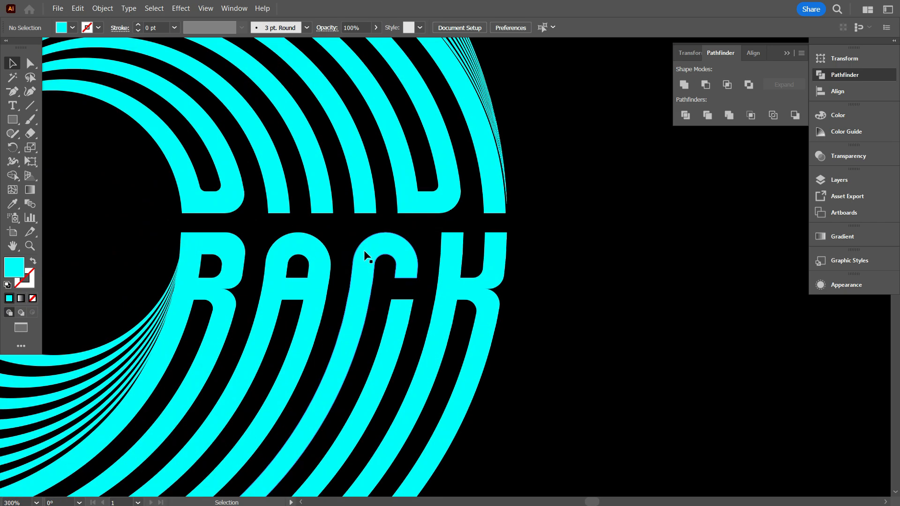
scroll(375, 258, down, 3)
scroll(404, 248, up, 3)
scroll(441, 227, down, 3)
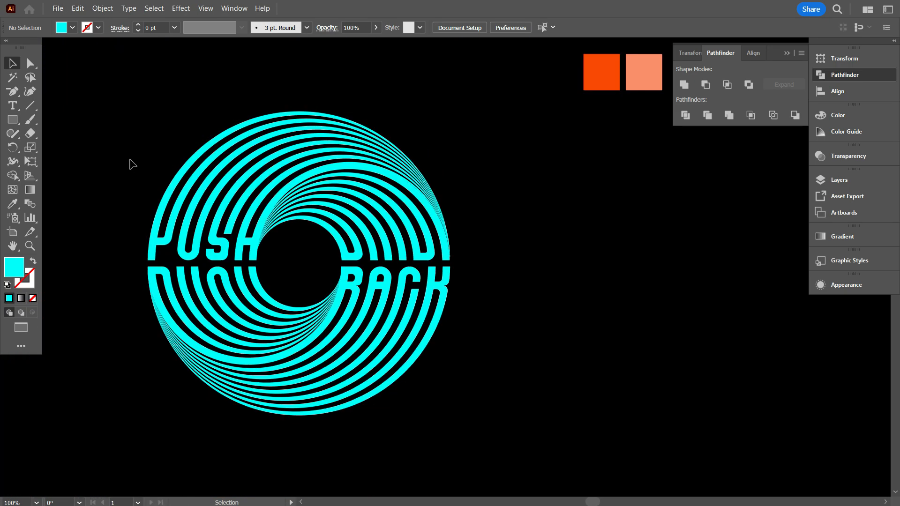
Give the whole logo a white fill and a white 1 pt stroke.
drag(127, 156, 196, 119)
click(23, 47)
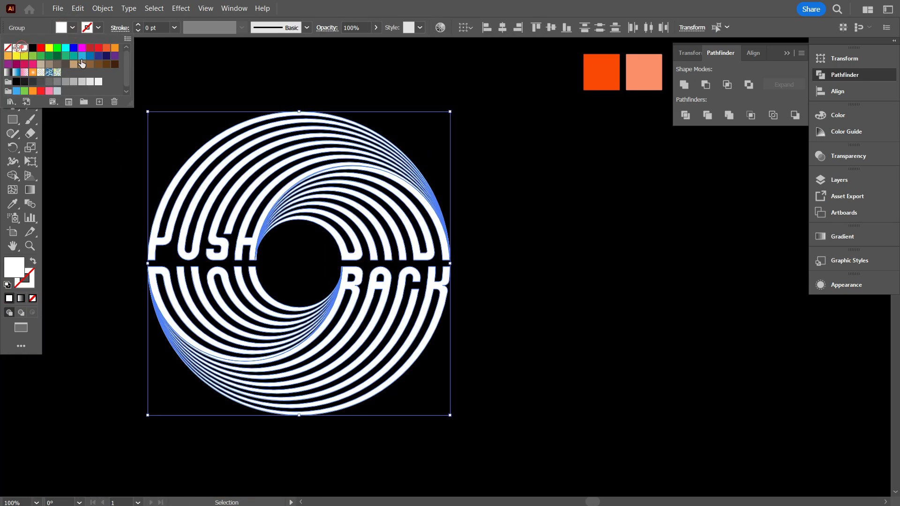
click(24, 49)
click(224, 110)
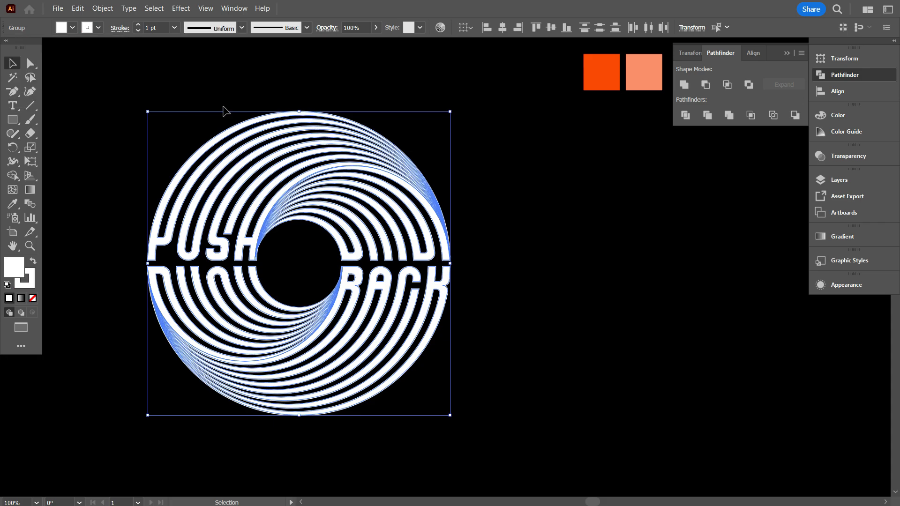
Set the whole logo's stroke weight to 2 pt.
scroll(386, 234, up, 3)
scroll(390, 241, down, 3)
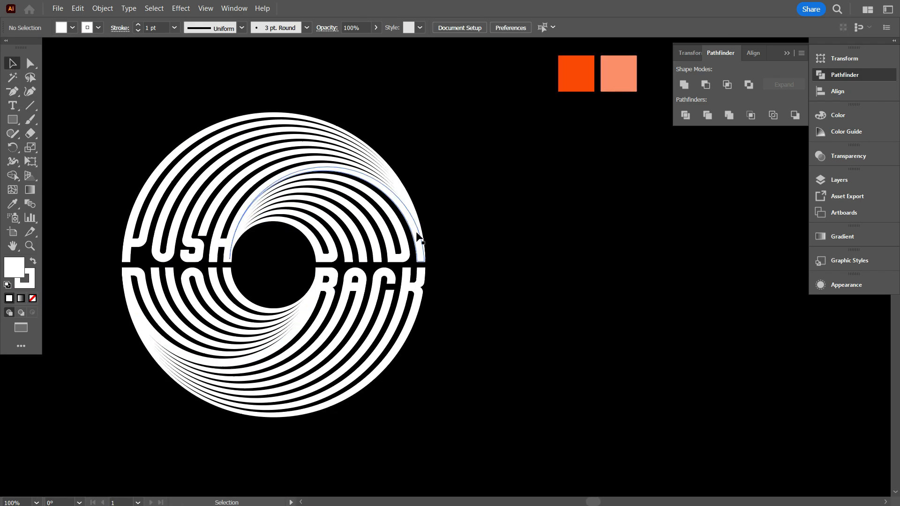
scroll(416, 232, up, 3)
scroll(442, 315, down, 3)
drag(206, 108, 247, 263)
drag(441, 381, 242, 168)
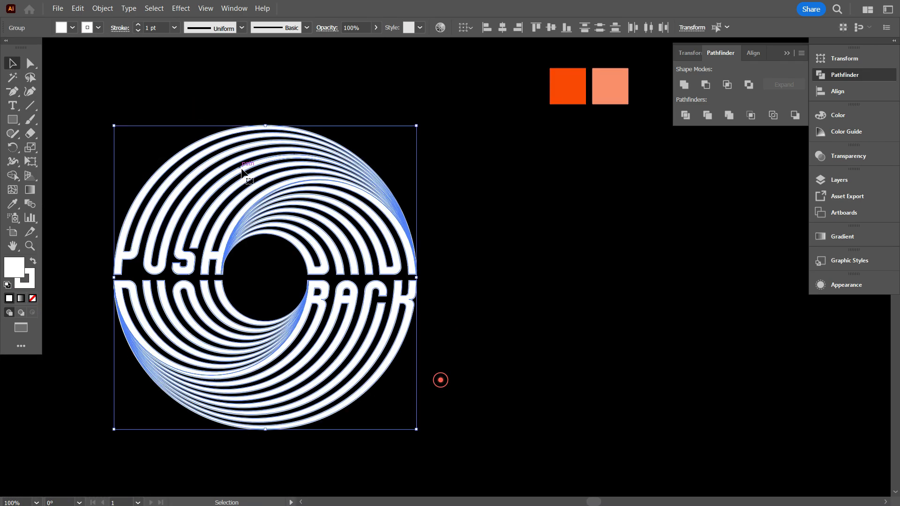
click(160, 27)
scroll(159, 27, up, 1)
click(155, 71)
scroll(358, 313, down, 2)
scroll(347, 300, up, 2)
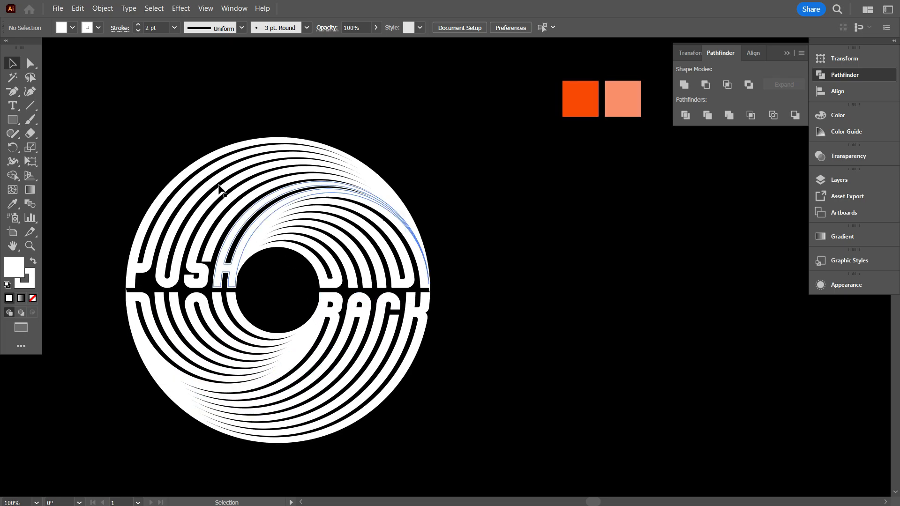
Set the whole logo's stroke weight to 1.5 pt.
drag(183, 136, 259, 195)
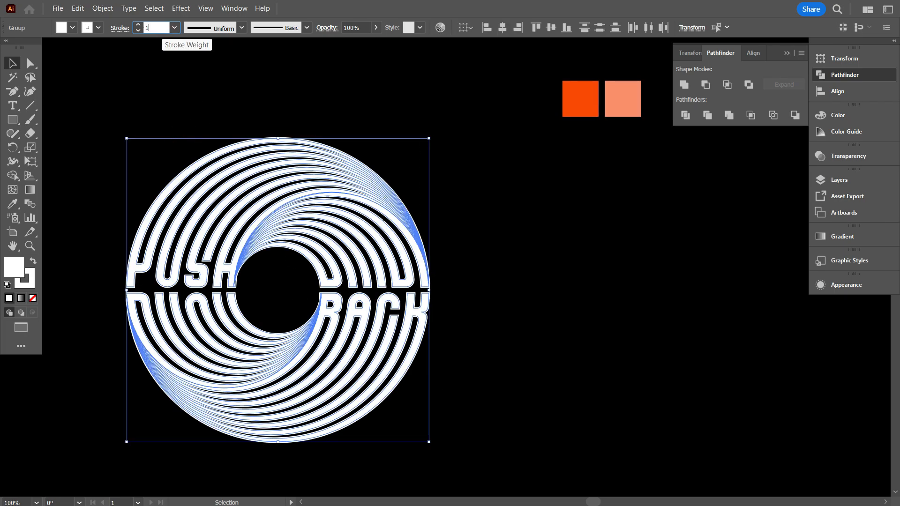
click(215, 69)
scroll(181, 138, down, 1)
Try to expand the whole logo's fill and stroke and unite its bands into one shape.
drag(157, 133, 186, 157)
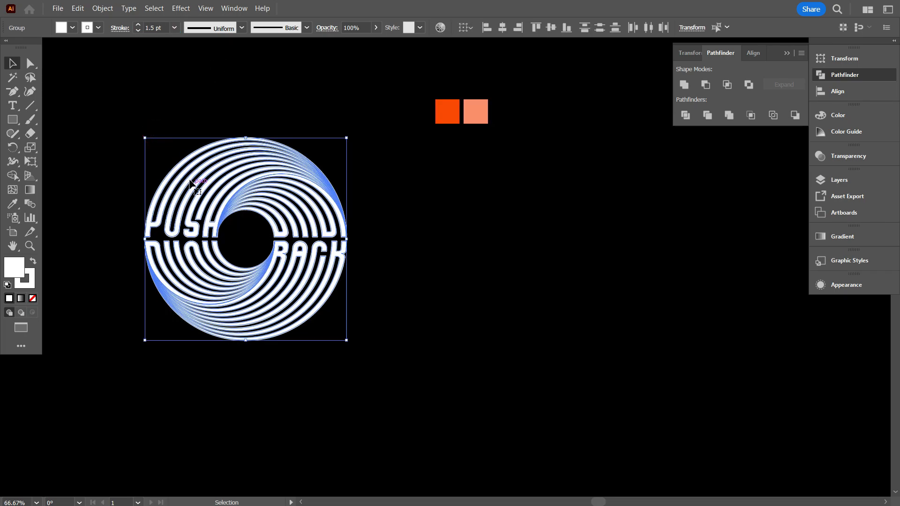
click(108, 9)
click(123, 164)
click(421, 316)
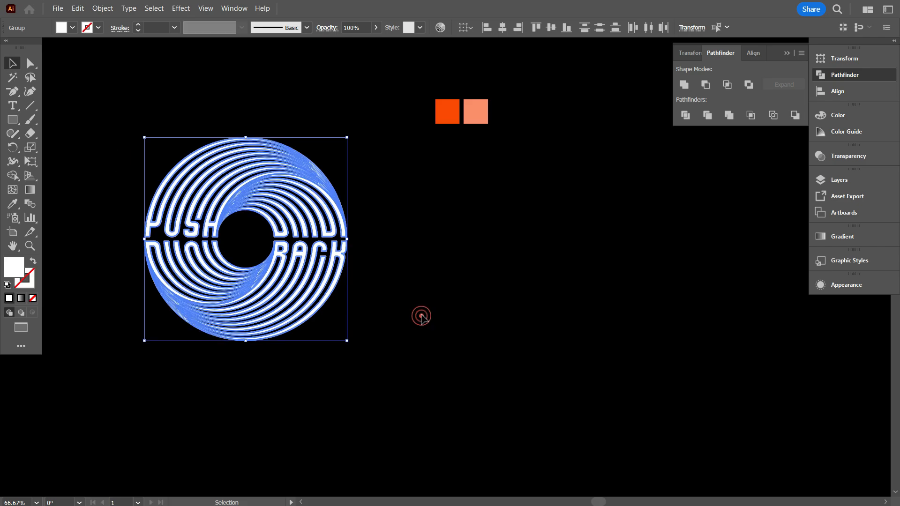
click(684, 84)
click(516, 273)
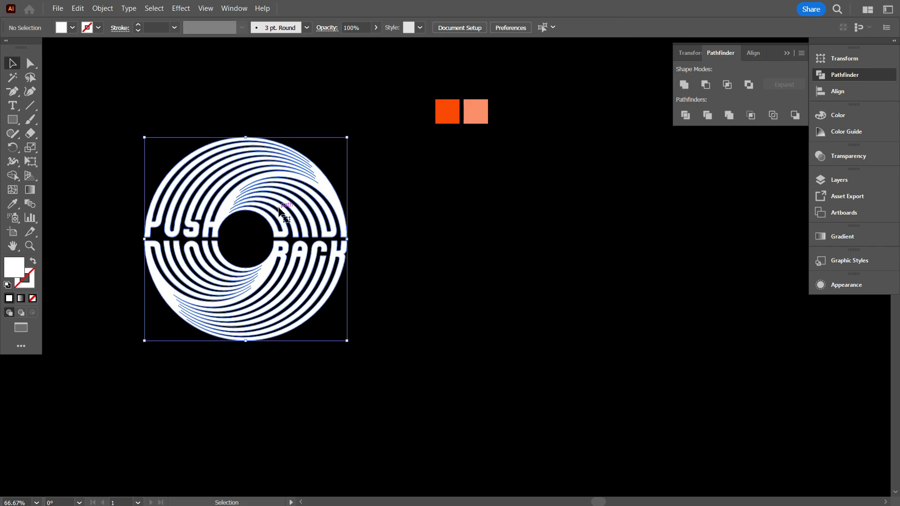
key(ctrl+a)
click(412, 274)
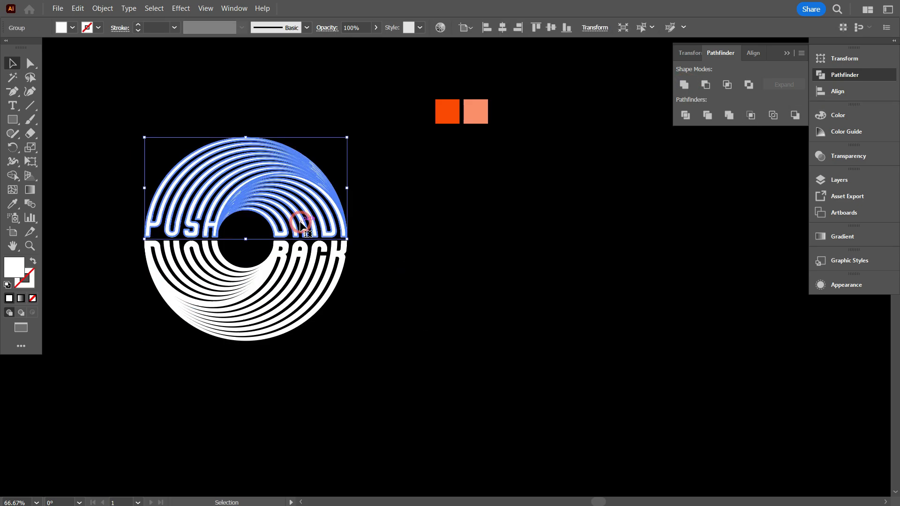
click(490, 247)
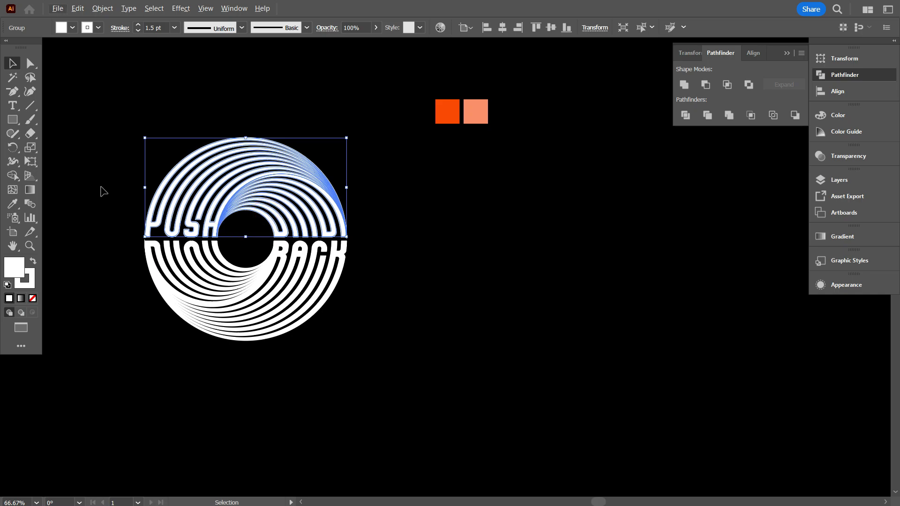
Remove the stroke from the whole logo.
scroll(142, 188, up, 1)
click(153, 83)
click(230, 177)
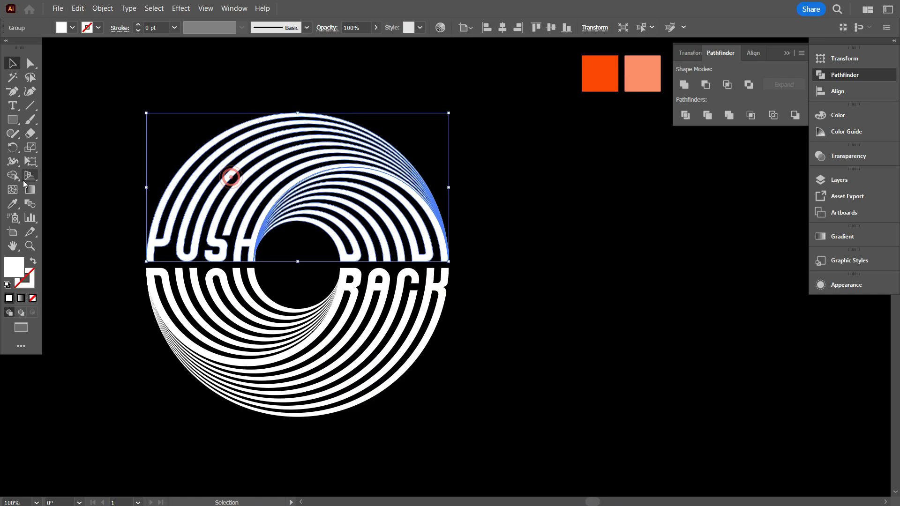
Fill the logo's upper half with the light orange swatch colour and its lower half with the bright orange one.
click(13, 204)
click(643, 74)
click(14, 204)
click(606, 69)
Ungroup the logo's upper half and recolour its inner arches with the bright orange swatch colour.
click(12, 63)
right_click(383, 191)
click(460, 358)
click(15, 204)
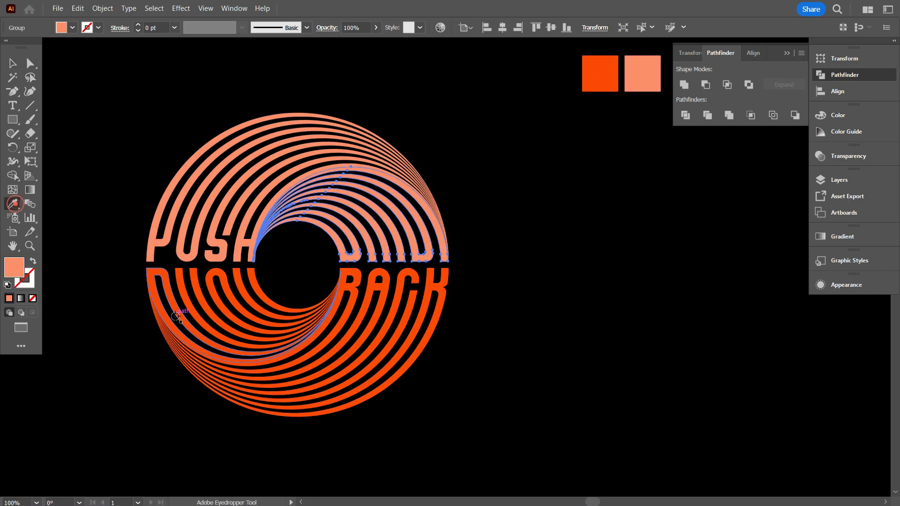
click(146, 217)
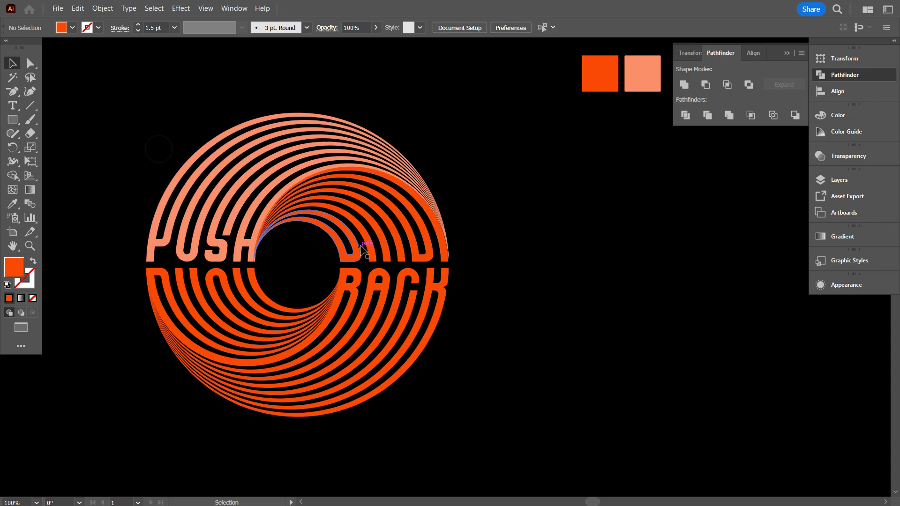
Ungroup the logo's lower half and recolour its inner arches with the light orange swatch colour.
right_click(373, 300)
click(285, 181)
click(206, 319)
click(13, 204)
click(643, 65)
click(12, 63)
scroll(514, 391, down, 1)
drag(492, 299, 562, 298)
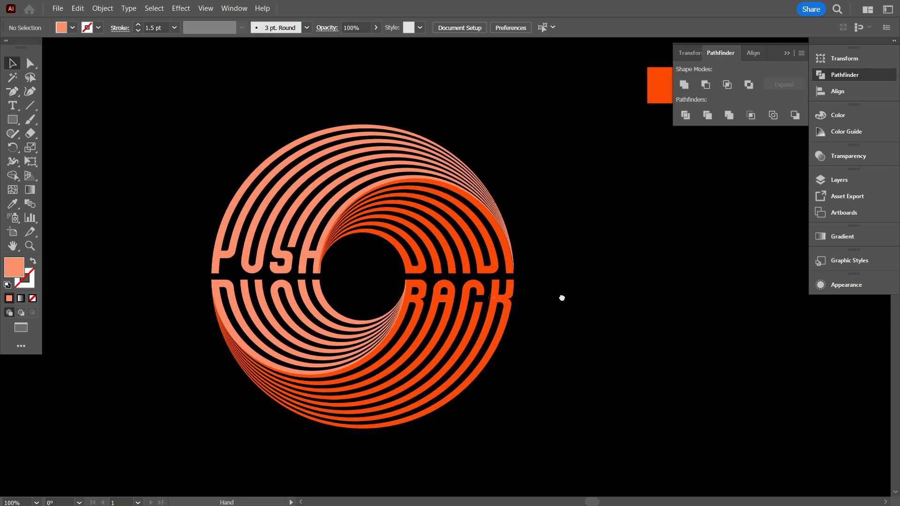
Scale the two-tone logo down to roughly half its size and delete the two orange colour swatches.
scroll(321, 313, down, 1)
drag(236, 176, 513, 349)
drag(389, 343, 644, 358)
drag(241, 168, 472, 364)
drag(449, 278, 343, 277)
click(553, 365)
key(Delete)
scroll(345, 298, up, 2)
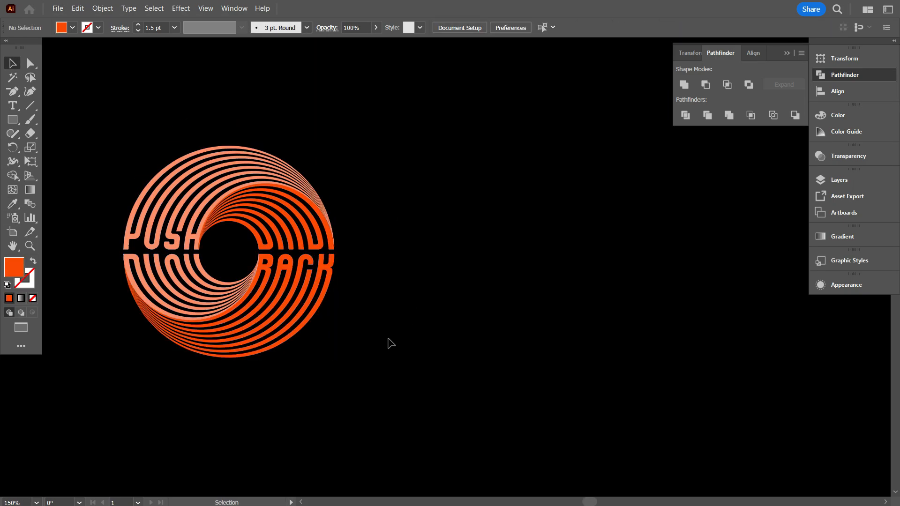
Select the whole two-tone logo and place it farther to the right at the same height.
drag(391, 344, 202, 187)
drag(300, 307, 578, 310)
click(653, 352)
scroll(640, 347, up, 1)
drag(599, 375, 221, 221)
click(222, 221)
scroll(552, 359, up, 1)
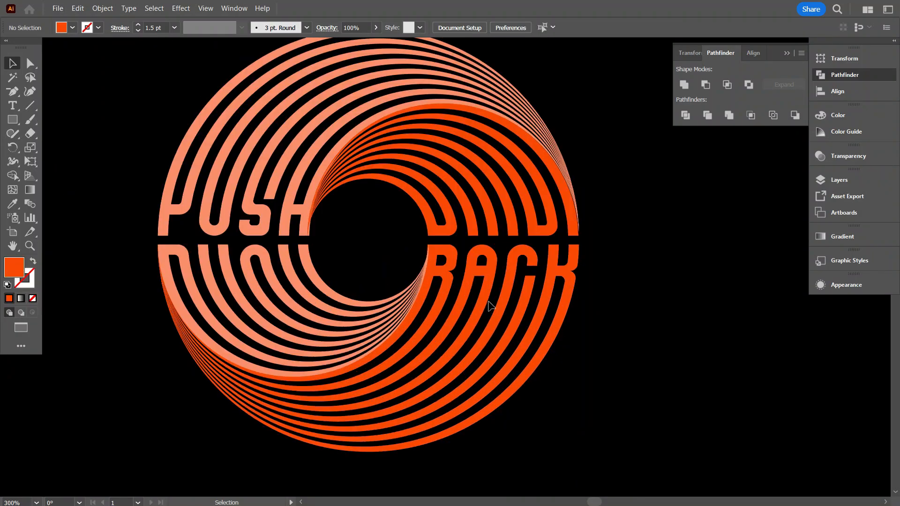
Examine the letter shapes and thin band ends of the two-tone logo up close.
click(488, 305)
click(147, 122)
scroll(150, 259, up, 2)
scroll(164, 310, down, 1)
click(554, 196)
click(306, 165)
scroll(211, 293, down, 1)
click(657, 187)
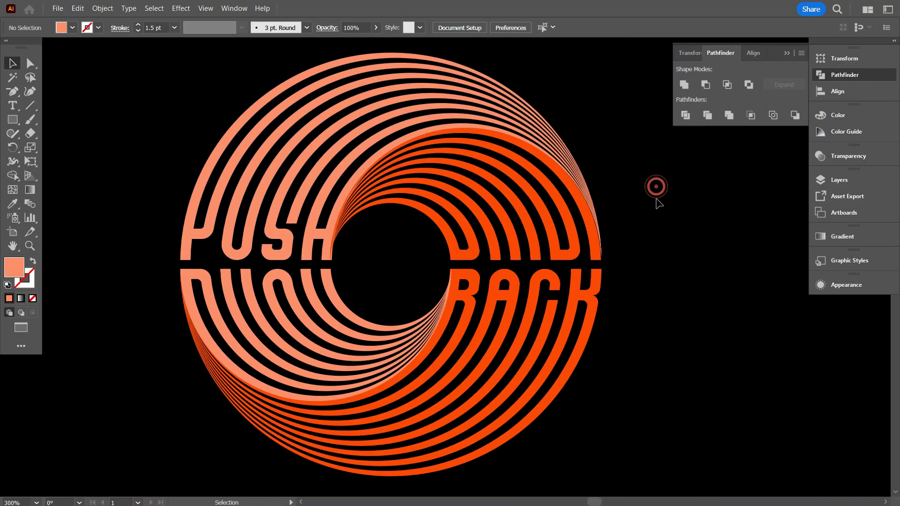
Change the fill of the whole two-tone logo to white.
scroll(656, 204, up, 1)
click(199, 192)
drag(150, 52, 629, 422)
click(72, 28)
click(25, 48)
click(657, 188)
Give the logo's upper and lower halves a white 1 pt stroke.
drag(647, 211, 136, 70)
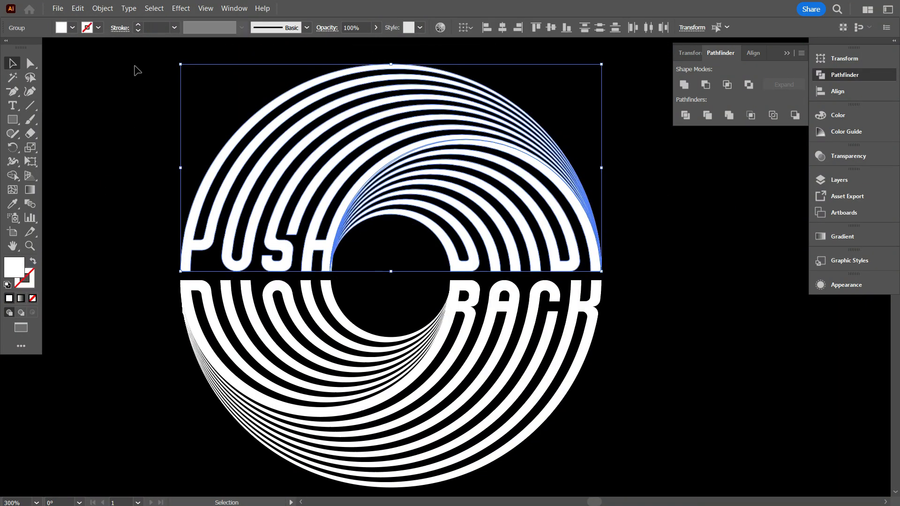
scroll(154, 28, up, 1)
click(633, 164)
scroll(549, 180, up, 2)
scroll(495, 182, down, 3)
drag(623, 422, 136, 309)
scroll(153, 28, up, 1)
scroll(187, 131, up, 3)
Expand the fill and stroke of the outer arches in the logo's upper half.
click(207, 140)
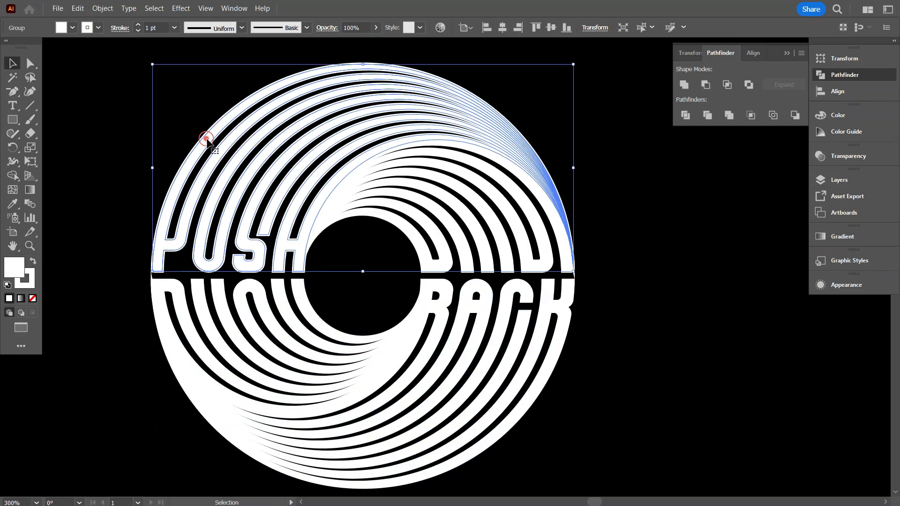
click(103, 9)
click(131, 164)
click(423, 312)
Expand the fill and stroke of the upper half's inner arches and unite them into one shape.
click(516, 197)
click(103, 8)
click(134, 164)
click(423, 311)
click(684, 85)
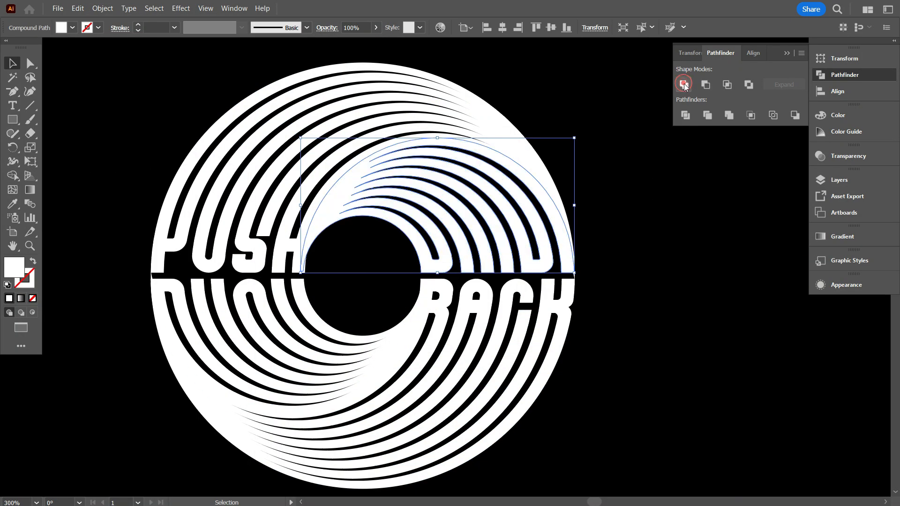